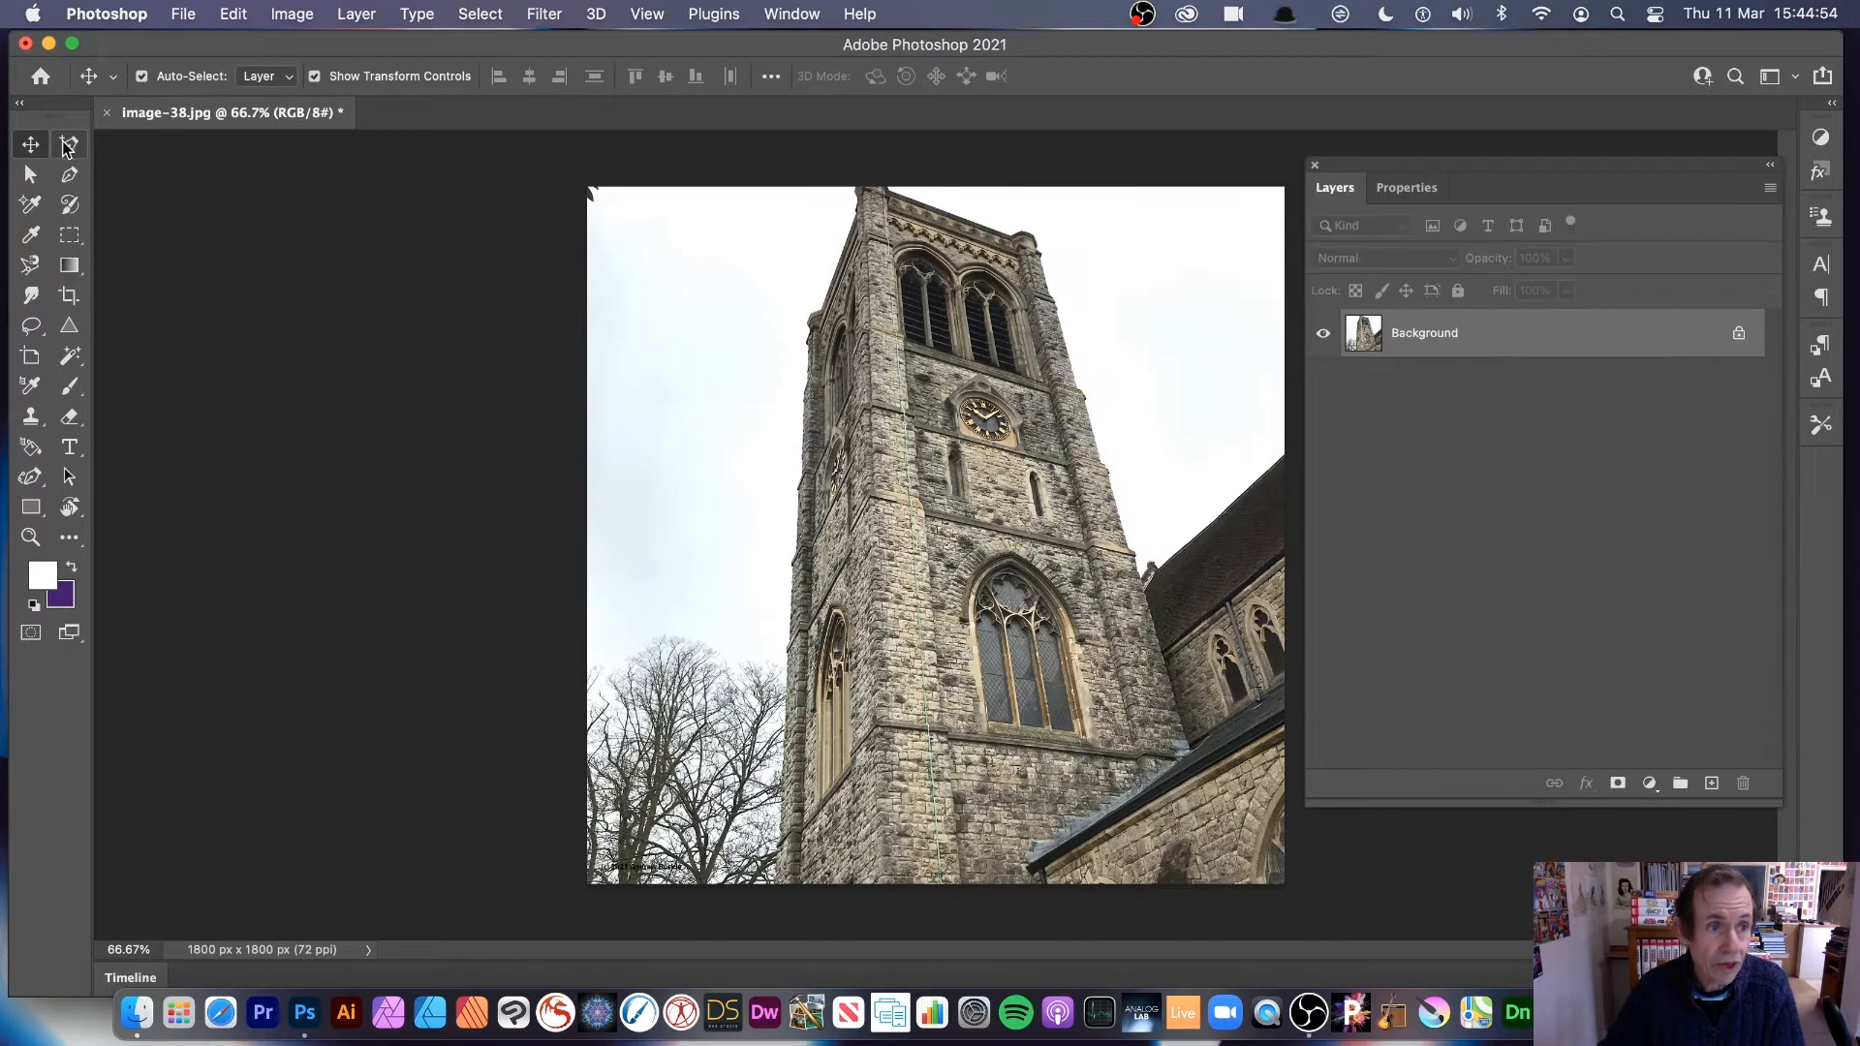
# Step: Unlock the Background layer of the church tower photo and check that the layers list is set to display
pyautogui.click(1738, 336)
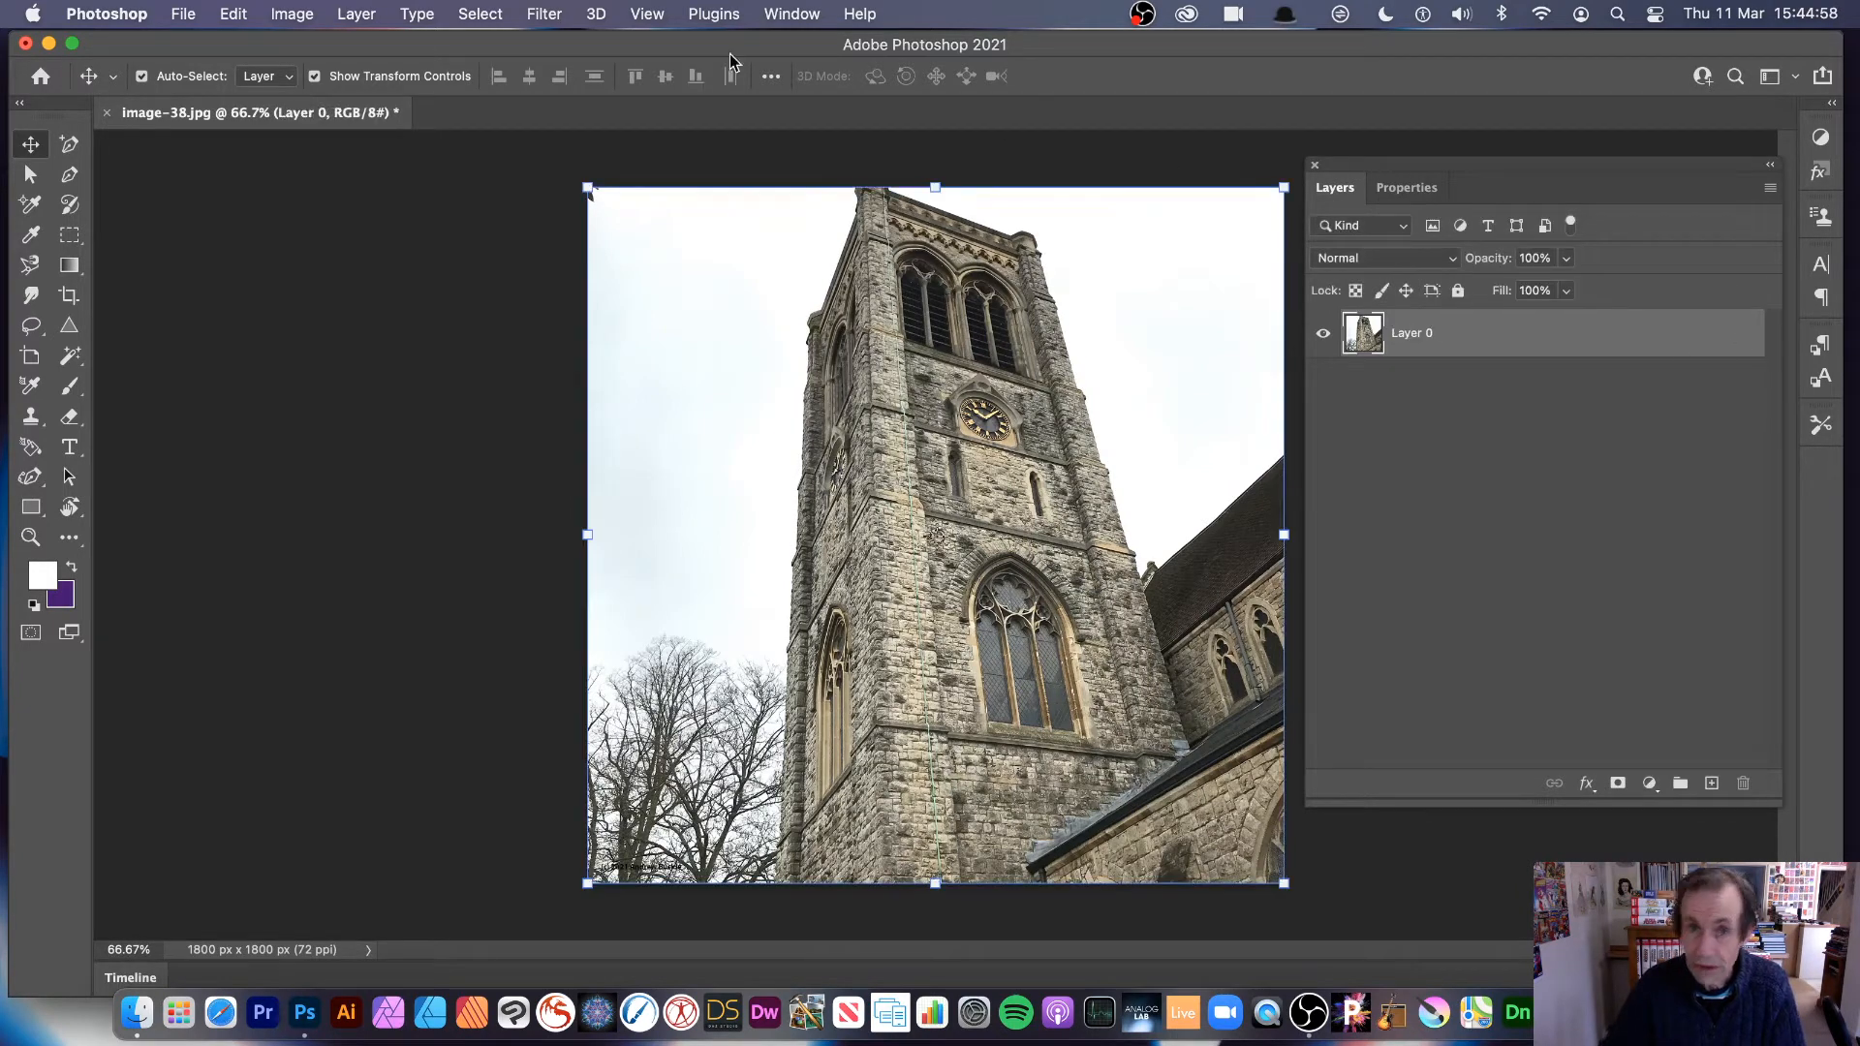
pyautogui.click(774, 15)
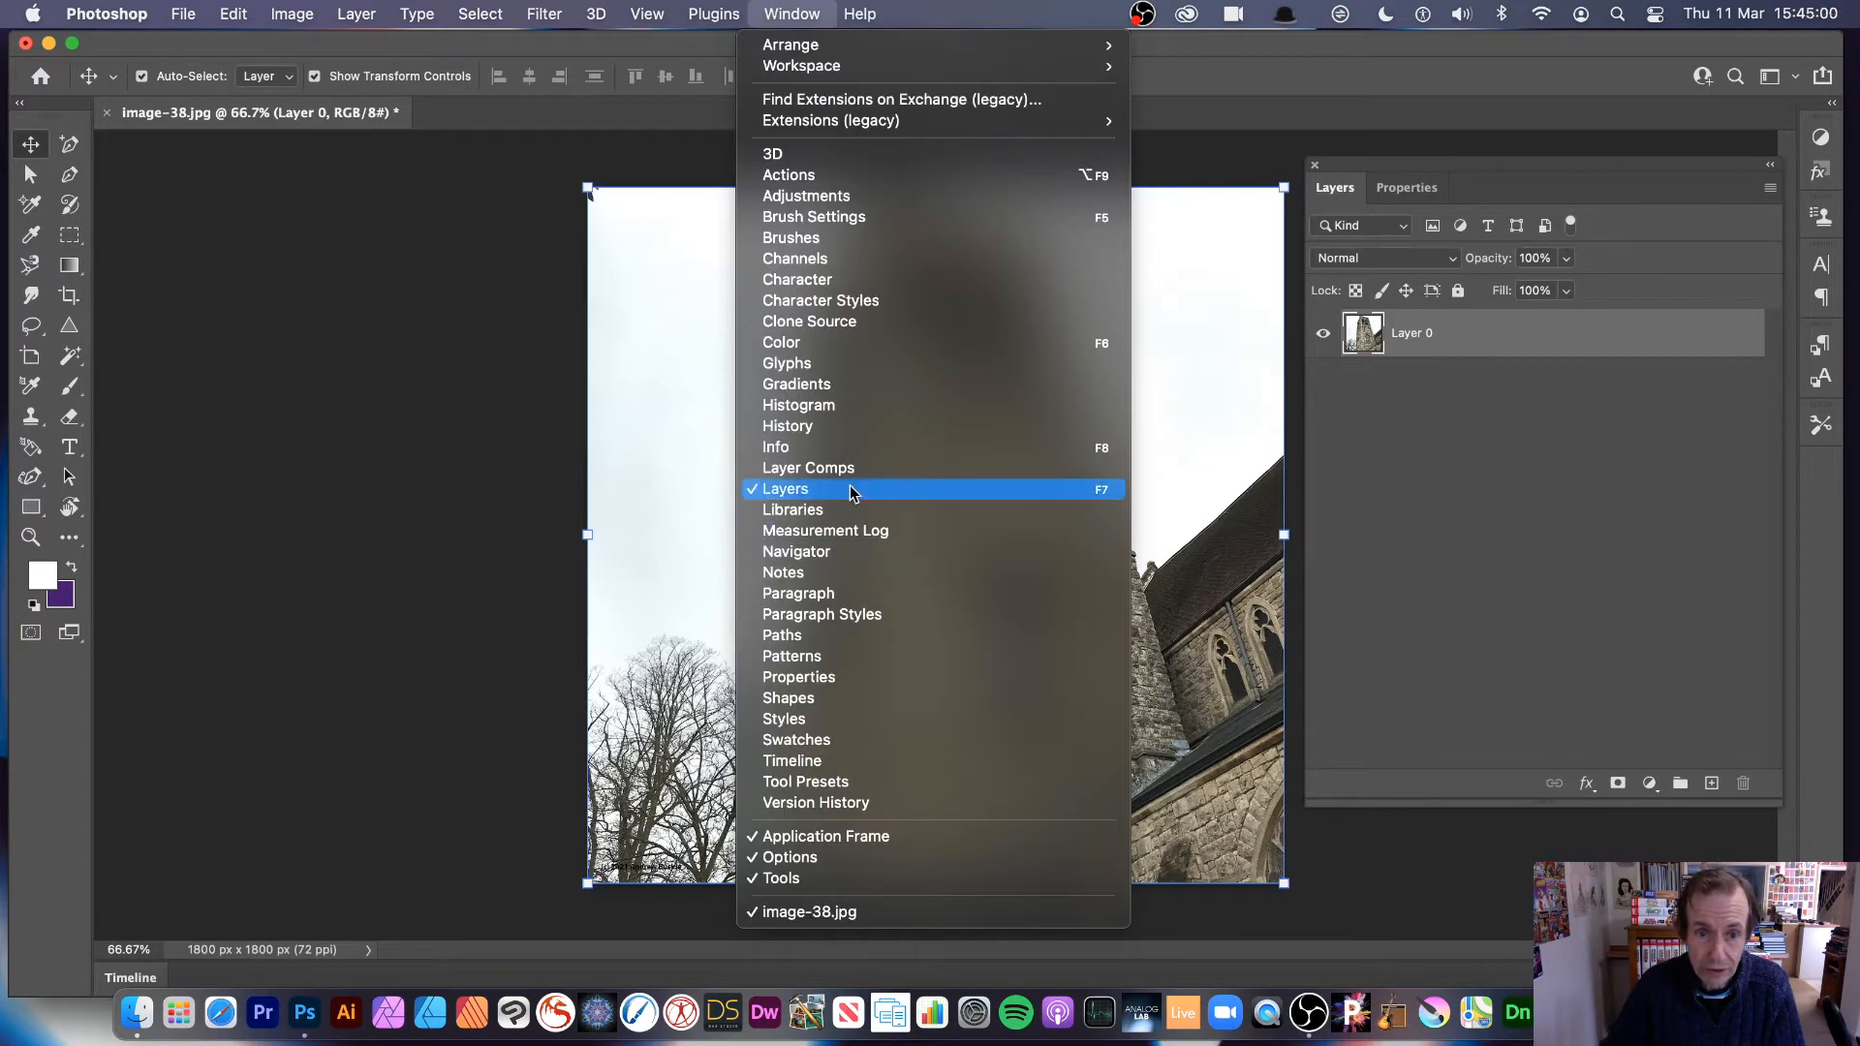
pyautogui.click(550, 631)
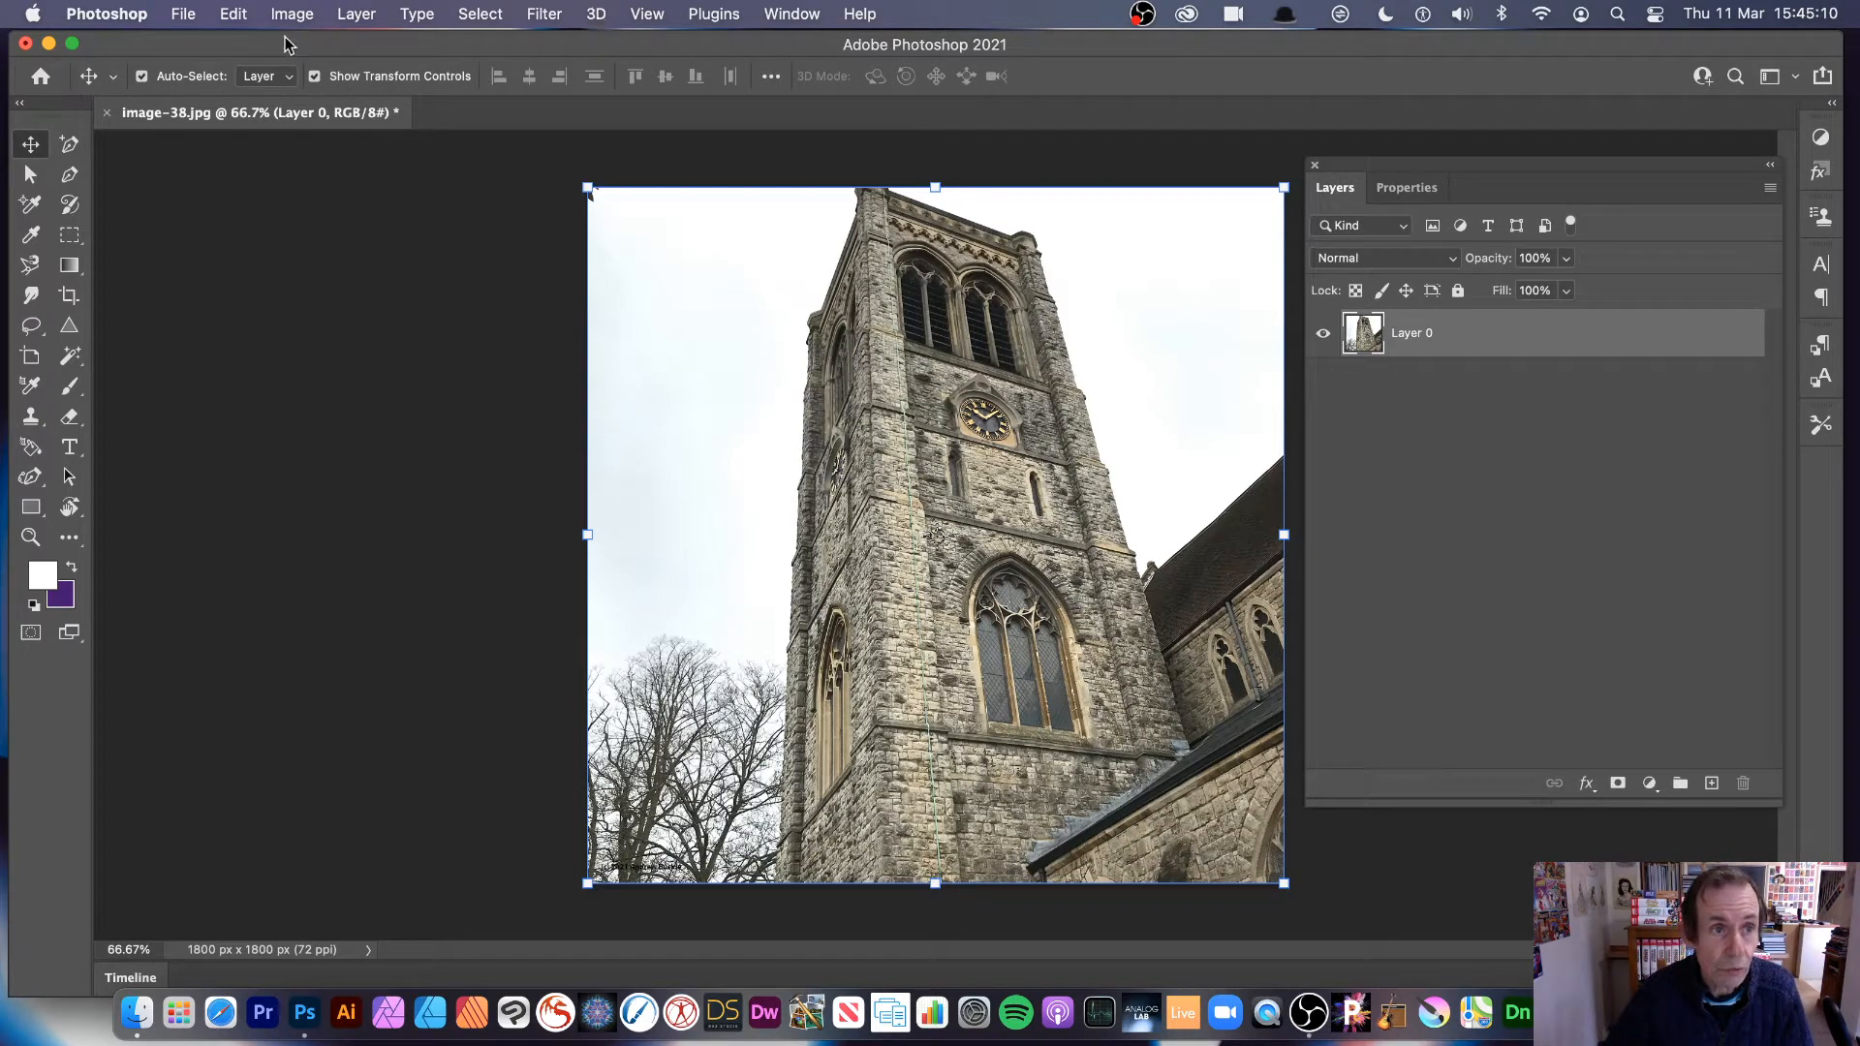
# Step: Scale the tower layer to 50% width and 50% height, and apply the transformation
pyautogui.click(233, 14)
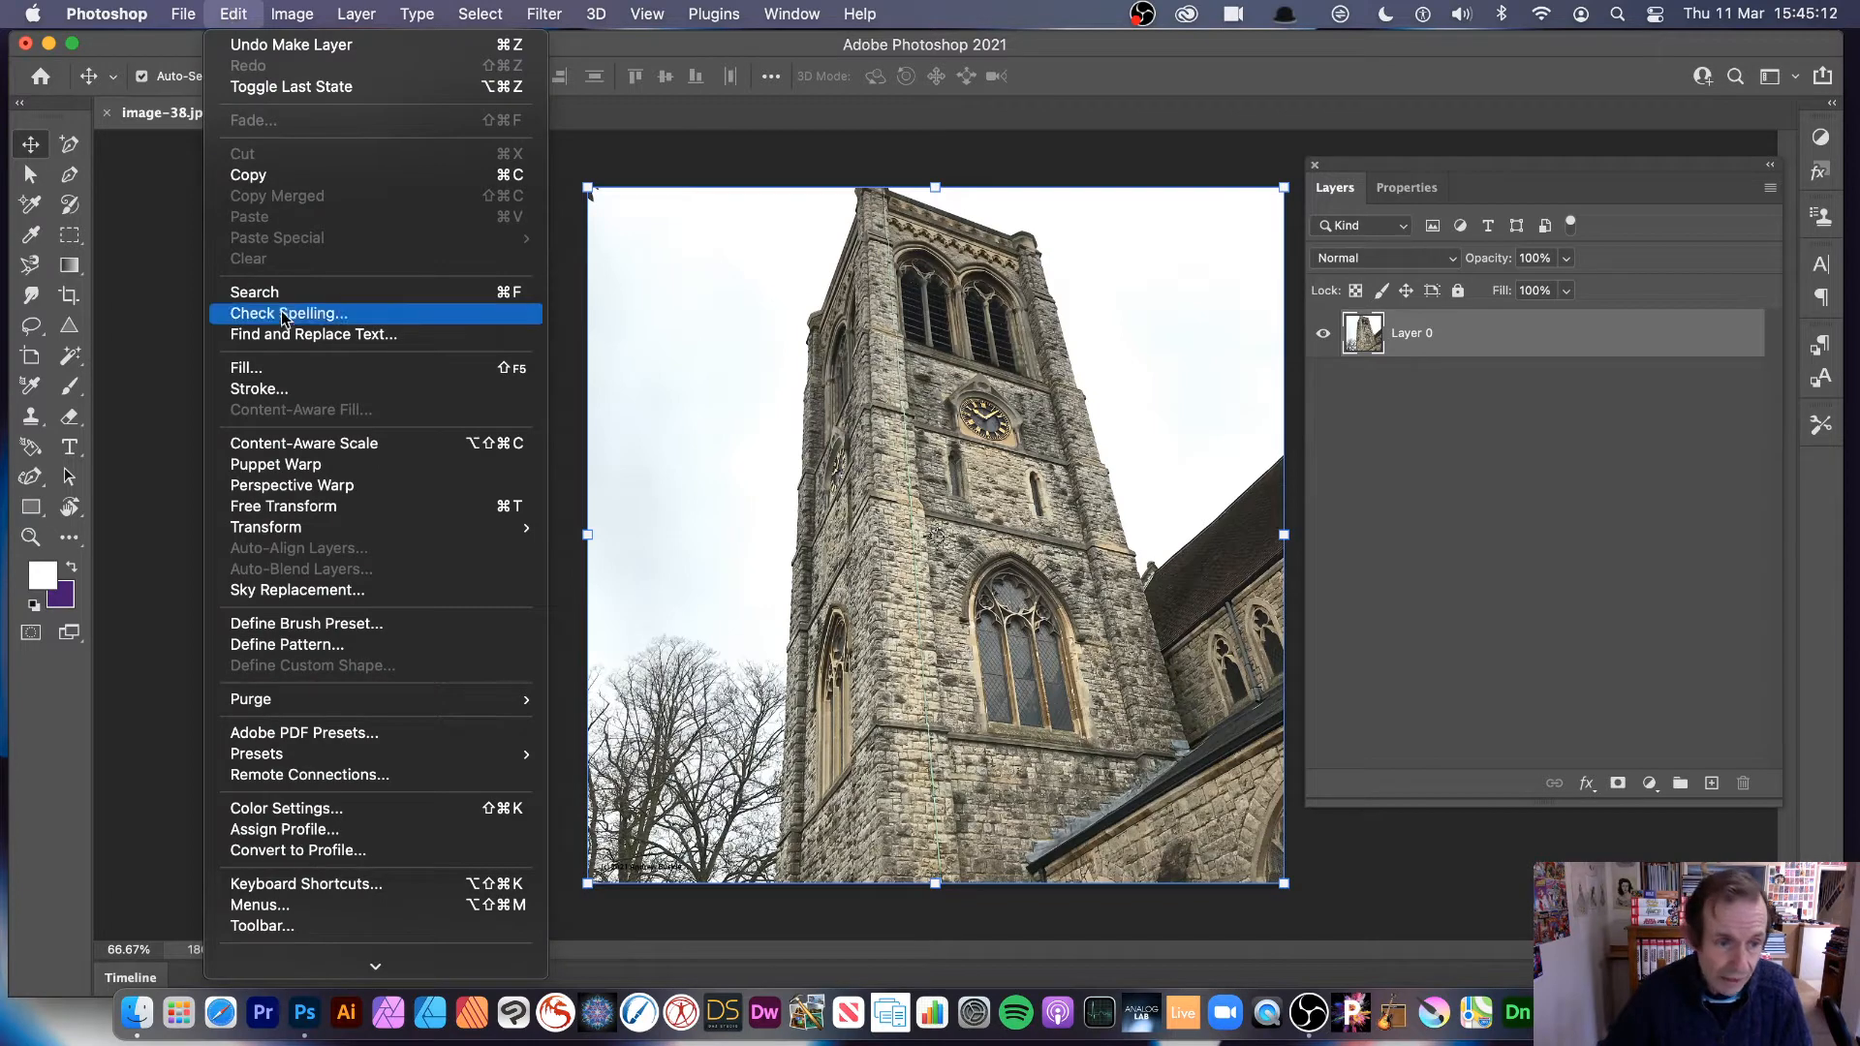
pyautogui.moveTo(303, 527)
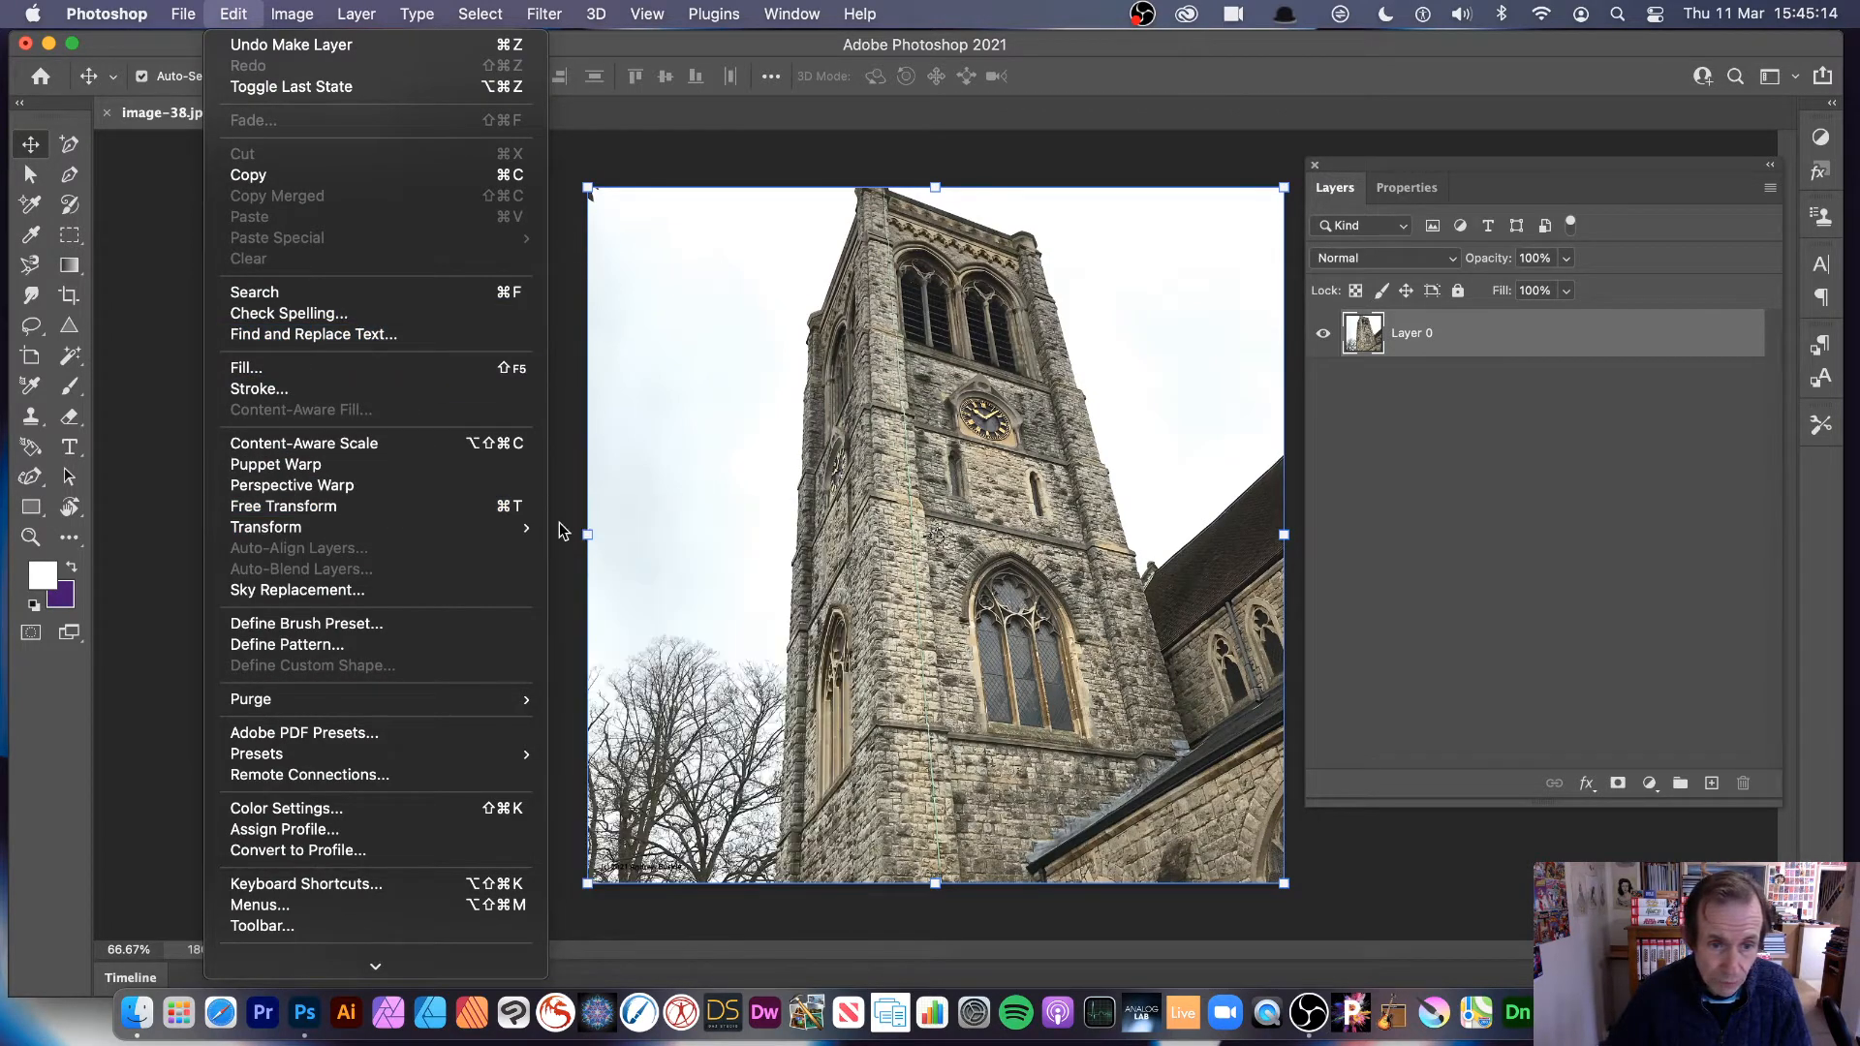
pyautogui.click(591, 560)
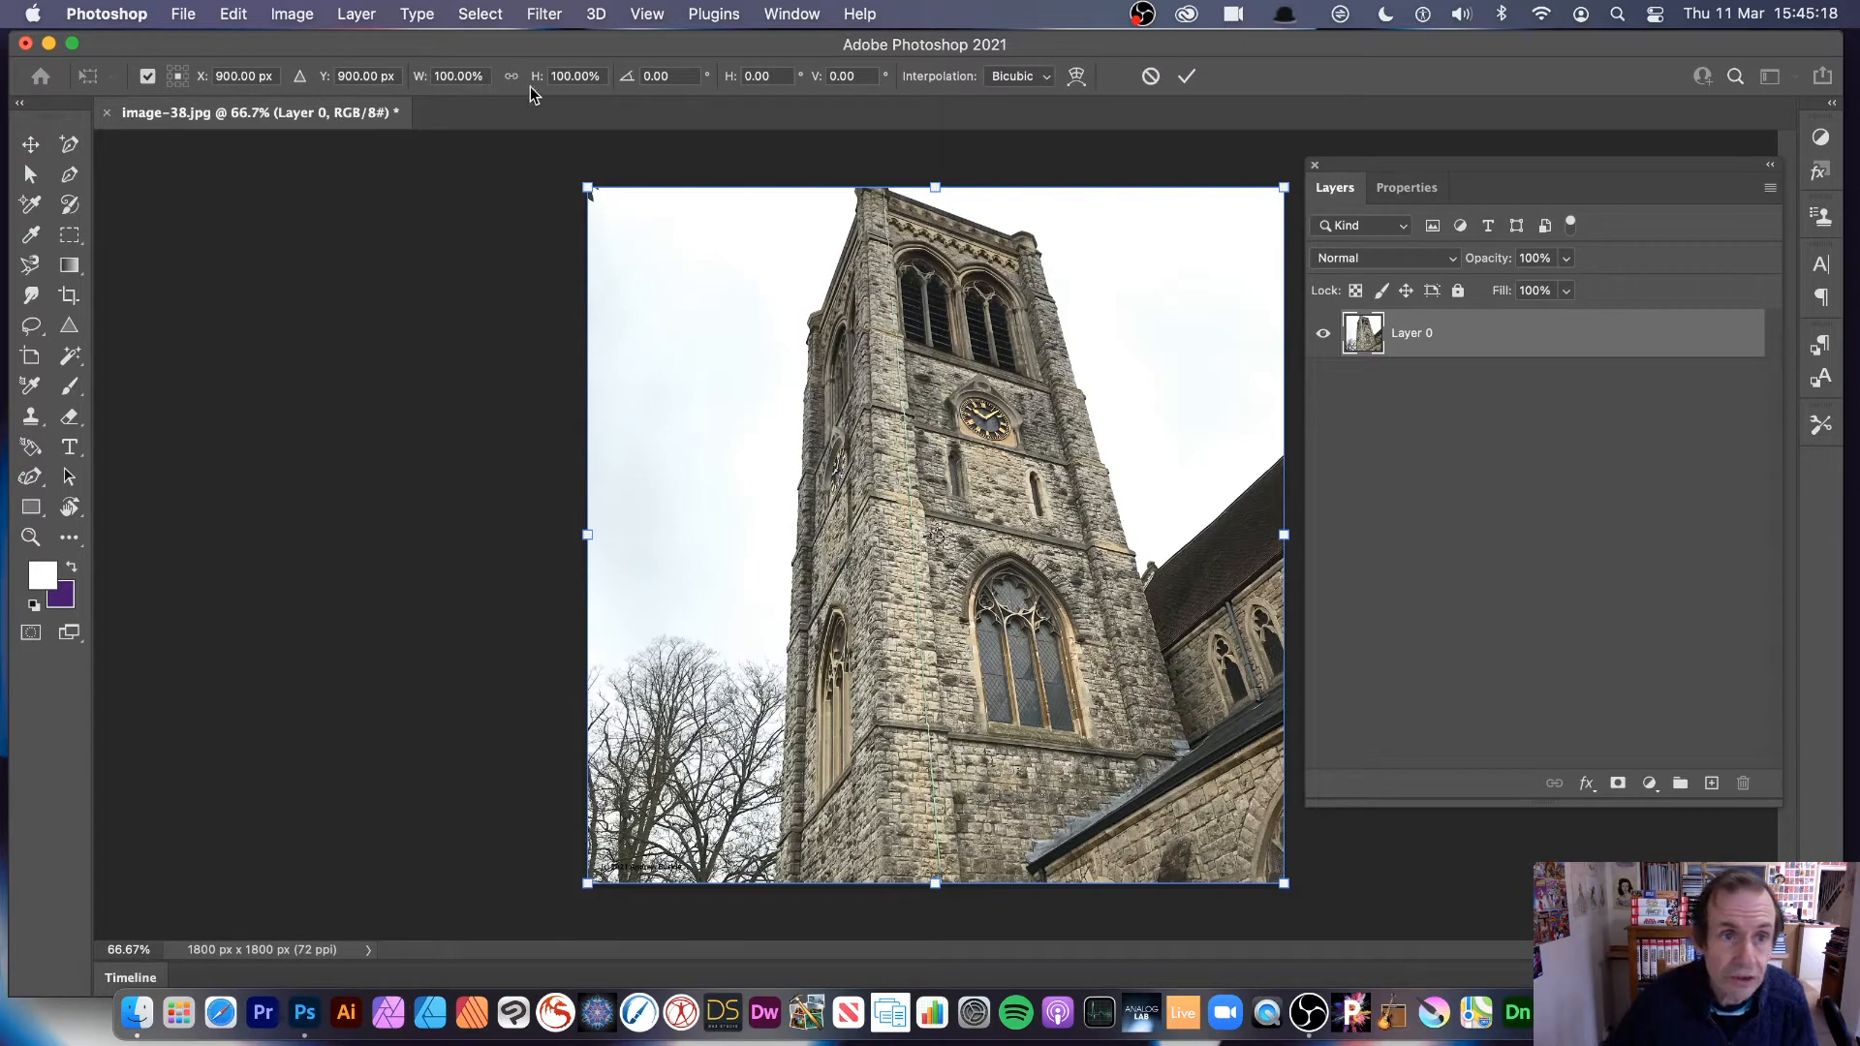
pyautogui.click(434, 77)
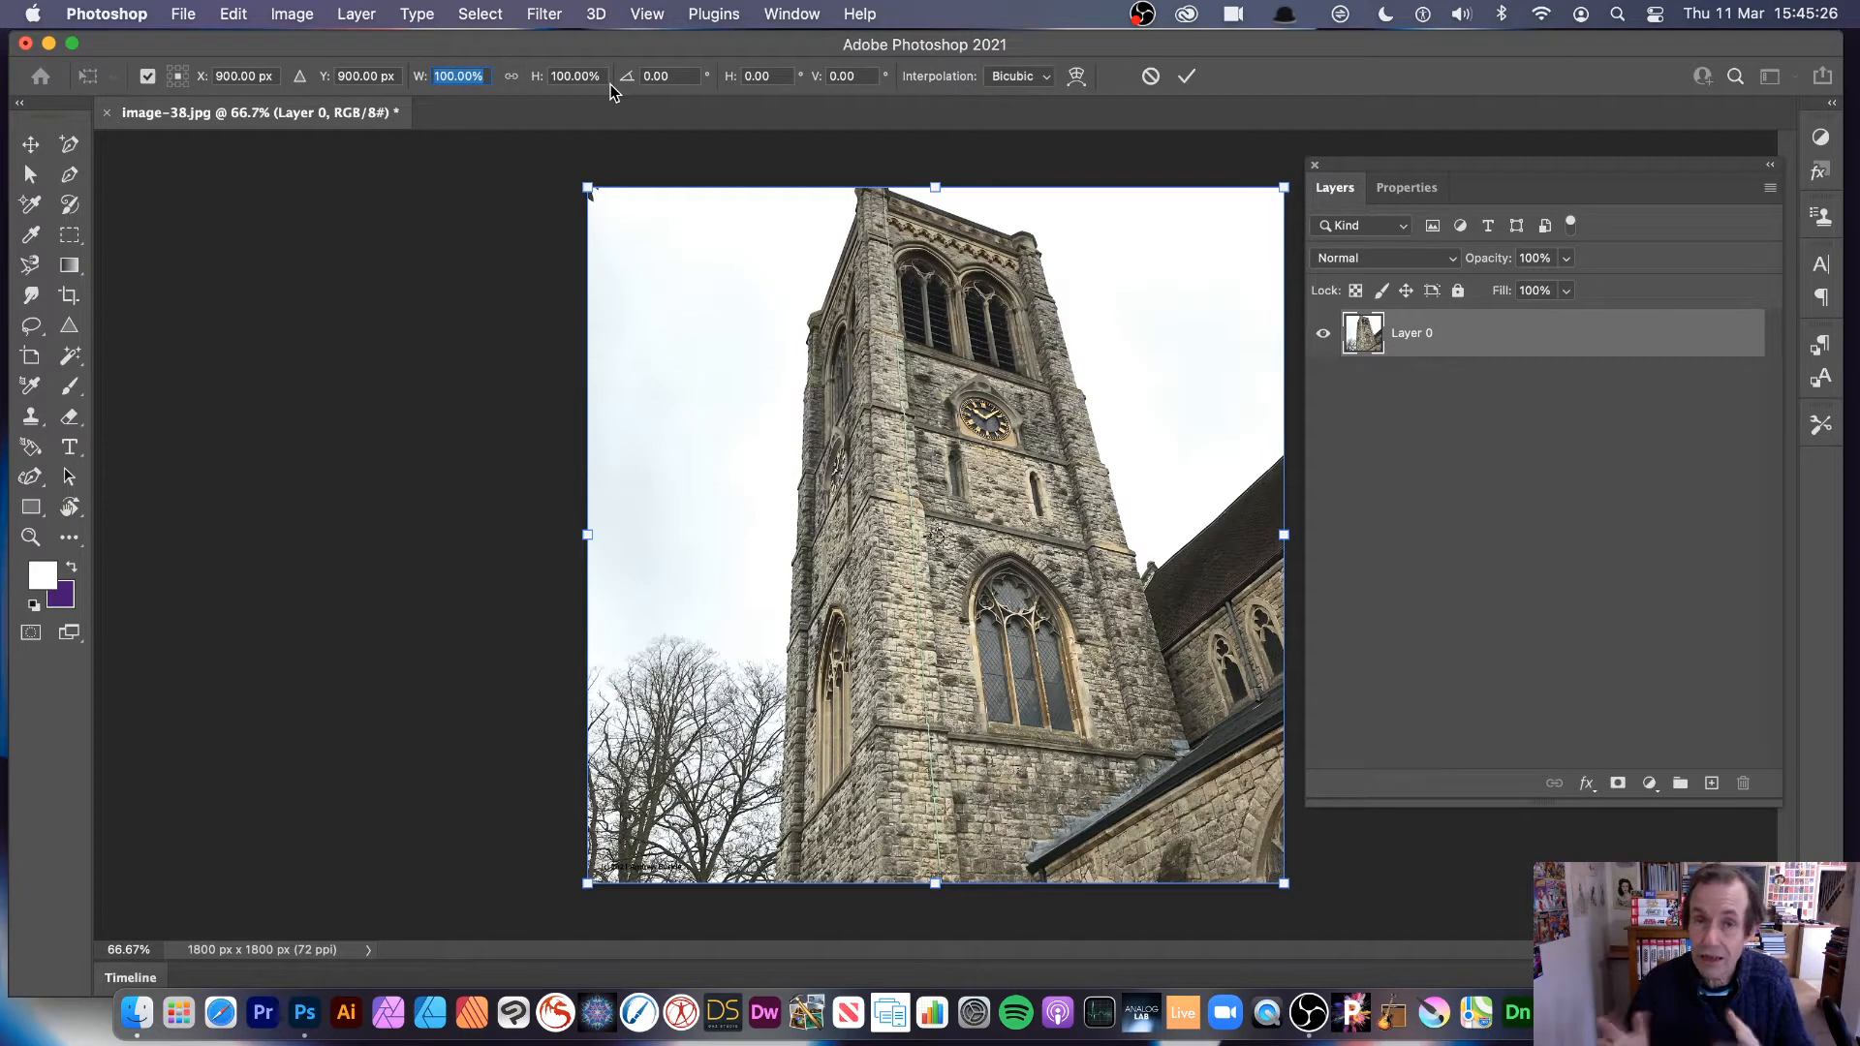
pyautogui.write('50')
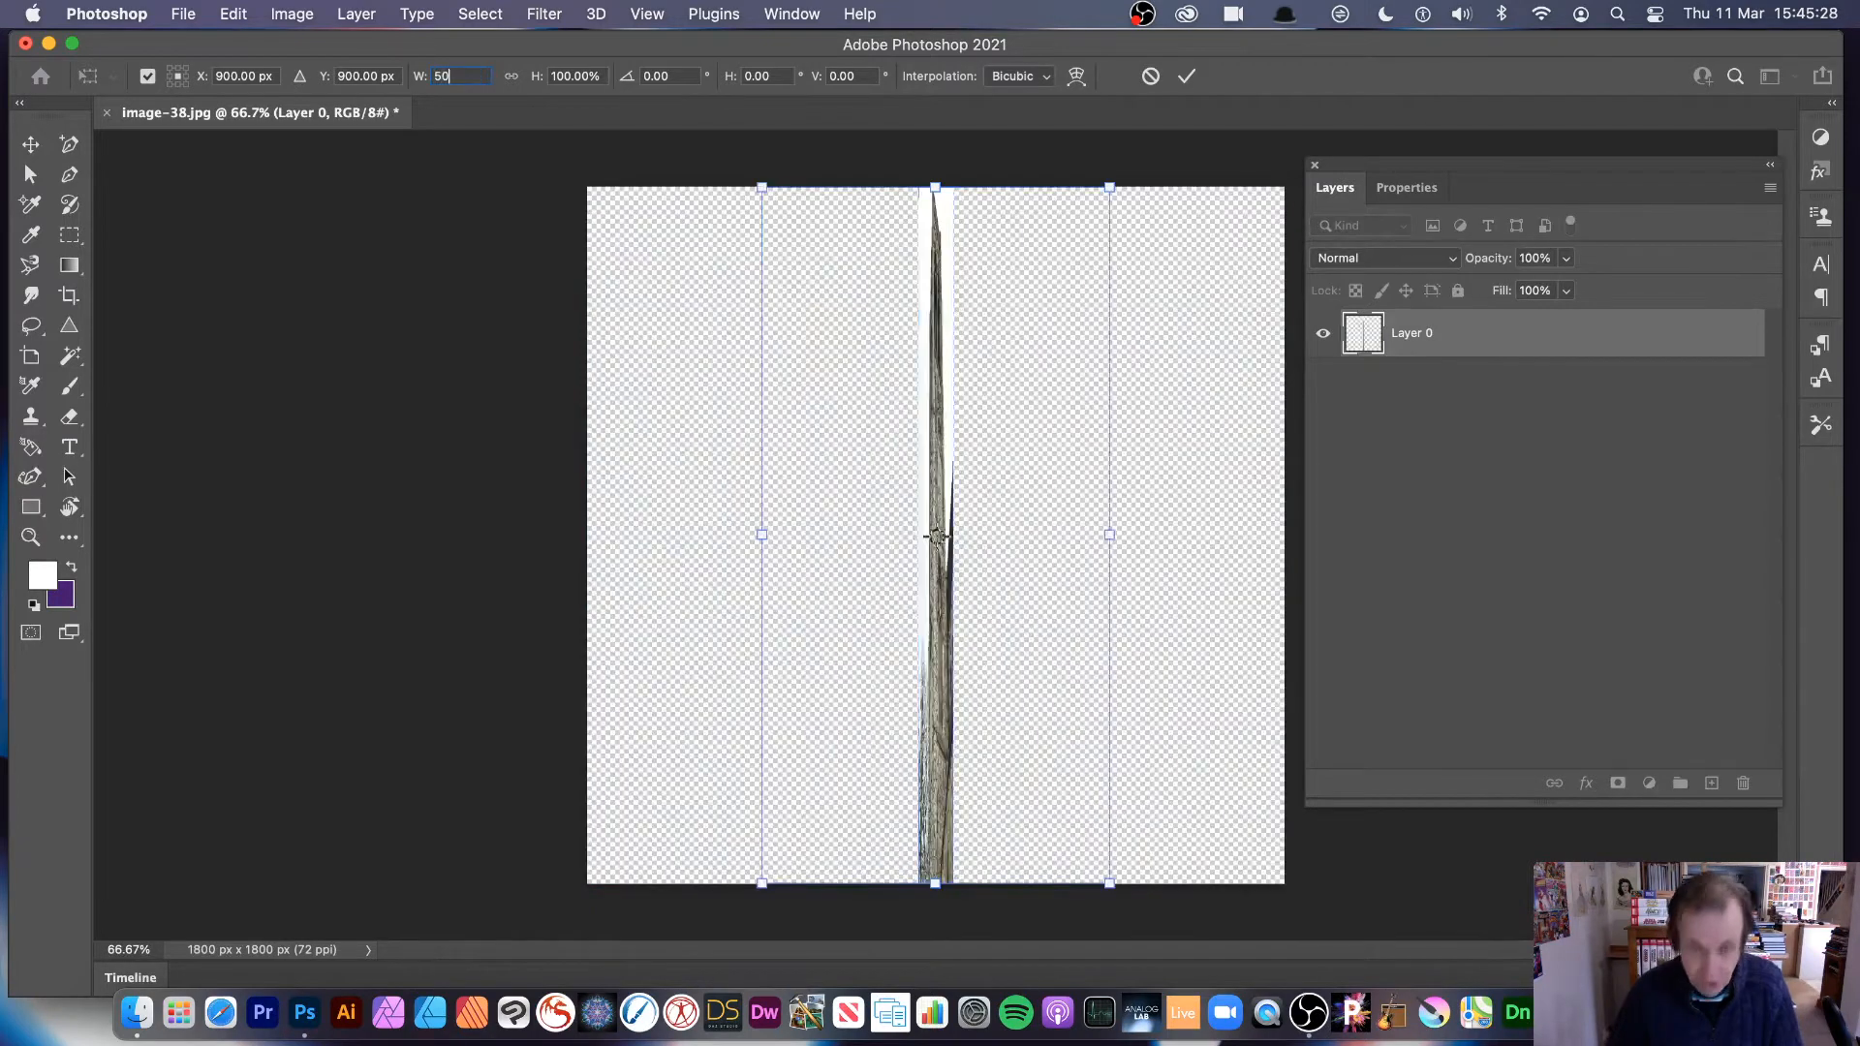
pyautogui.press('Tab')
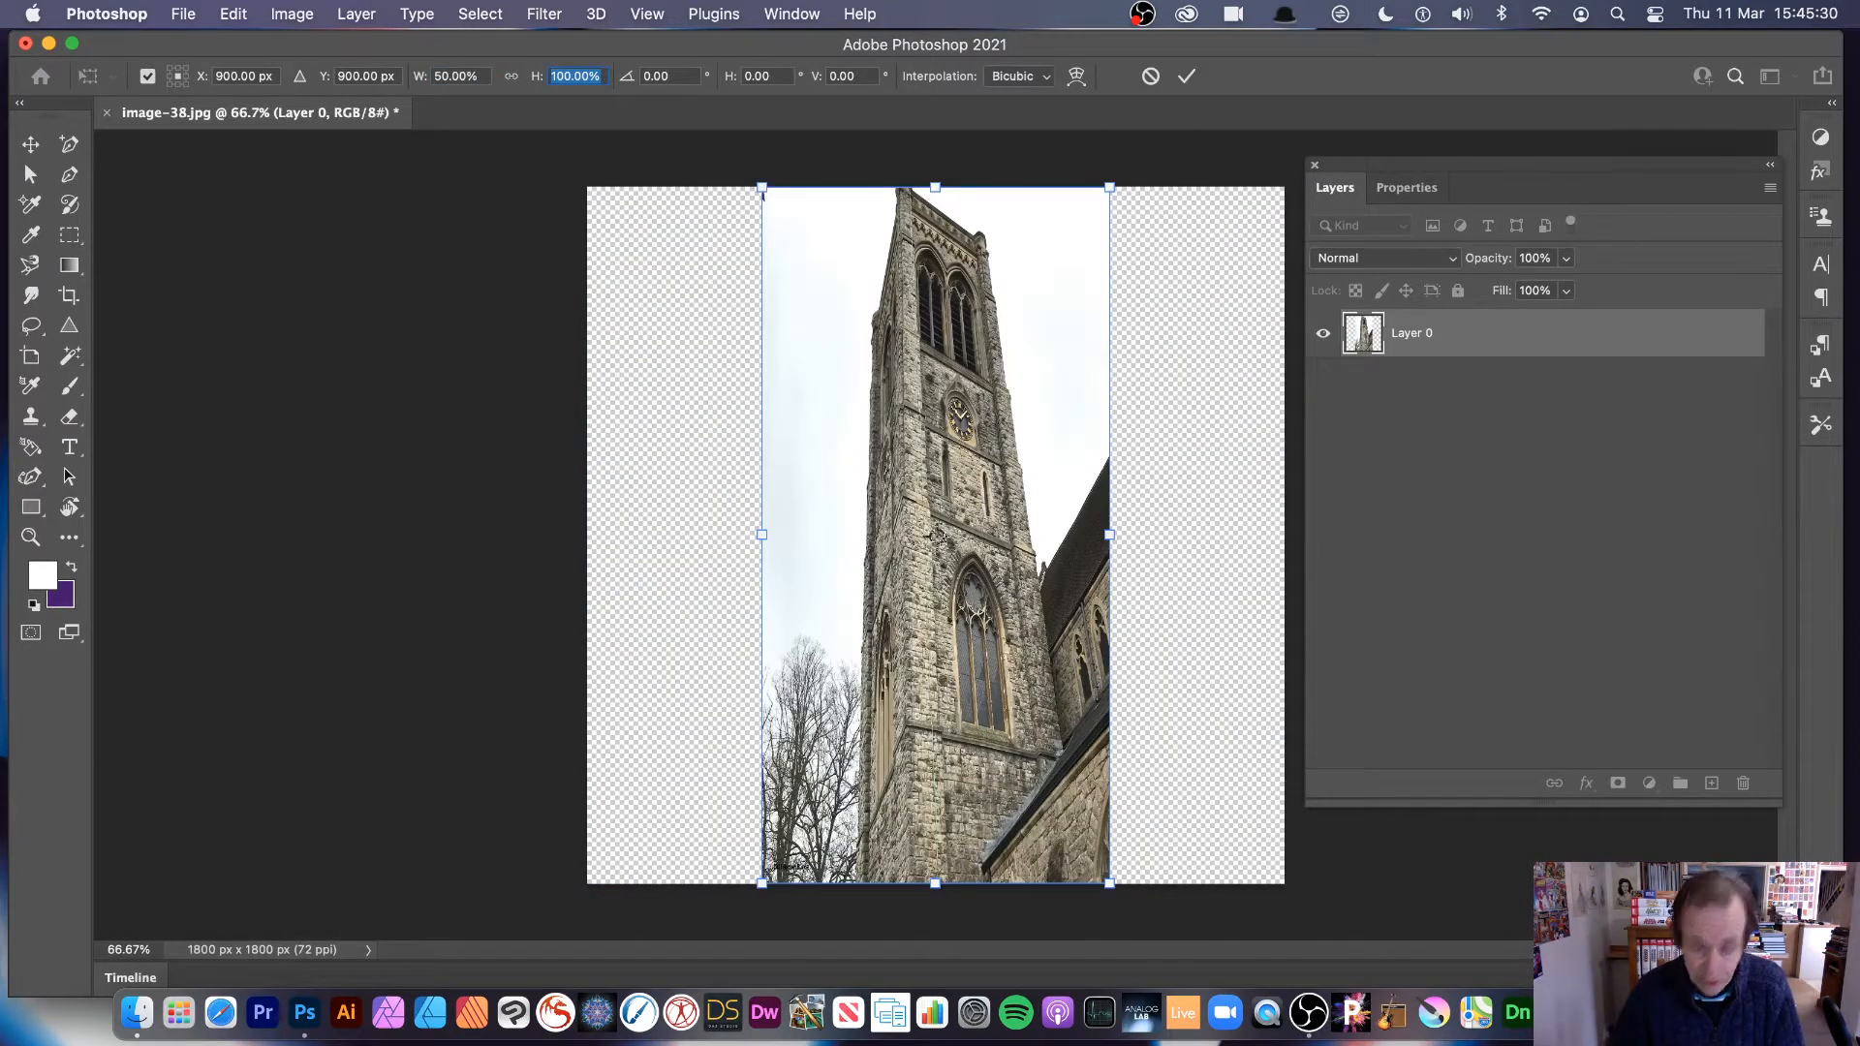
pyautogui.write('50')
pyautogui.press('Tab')
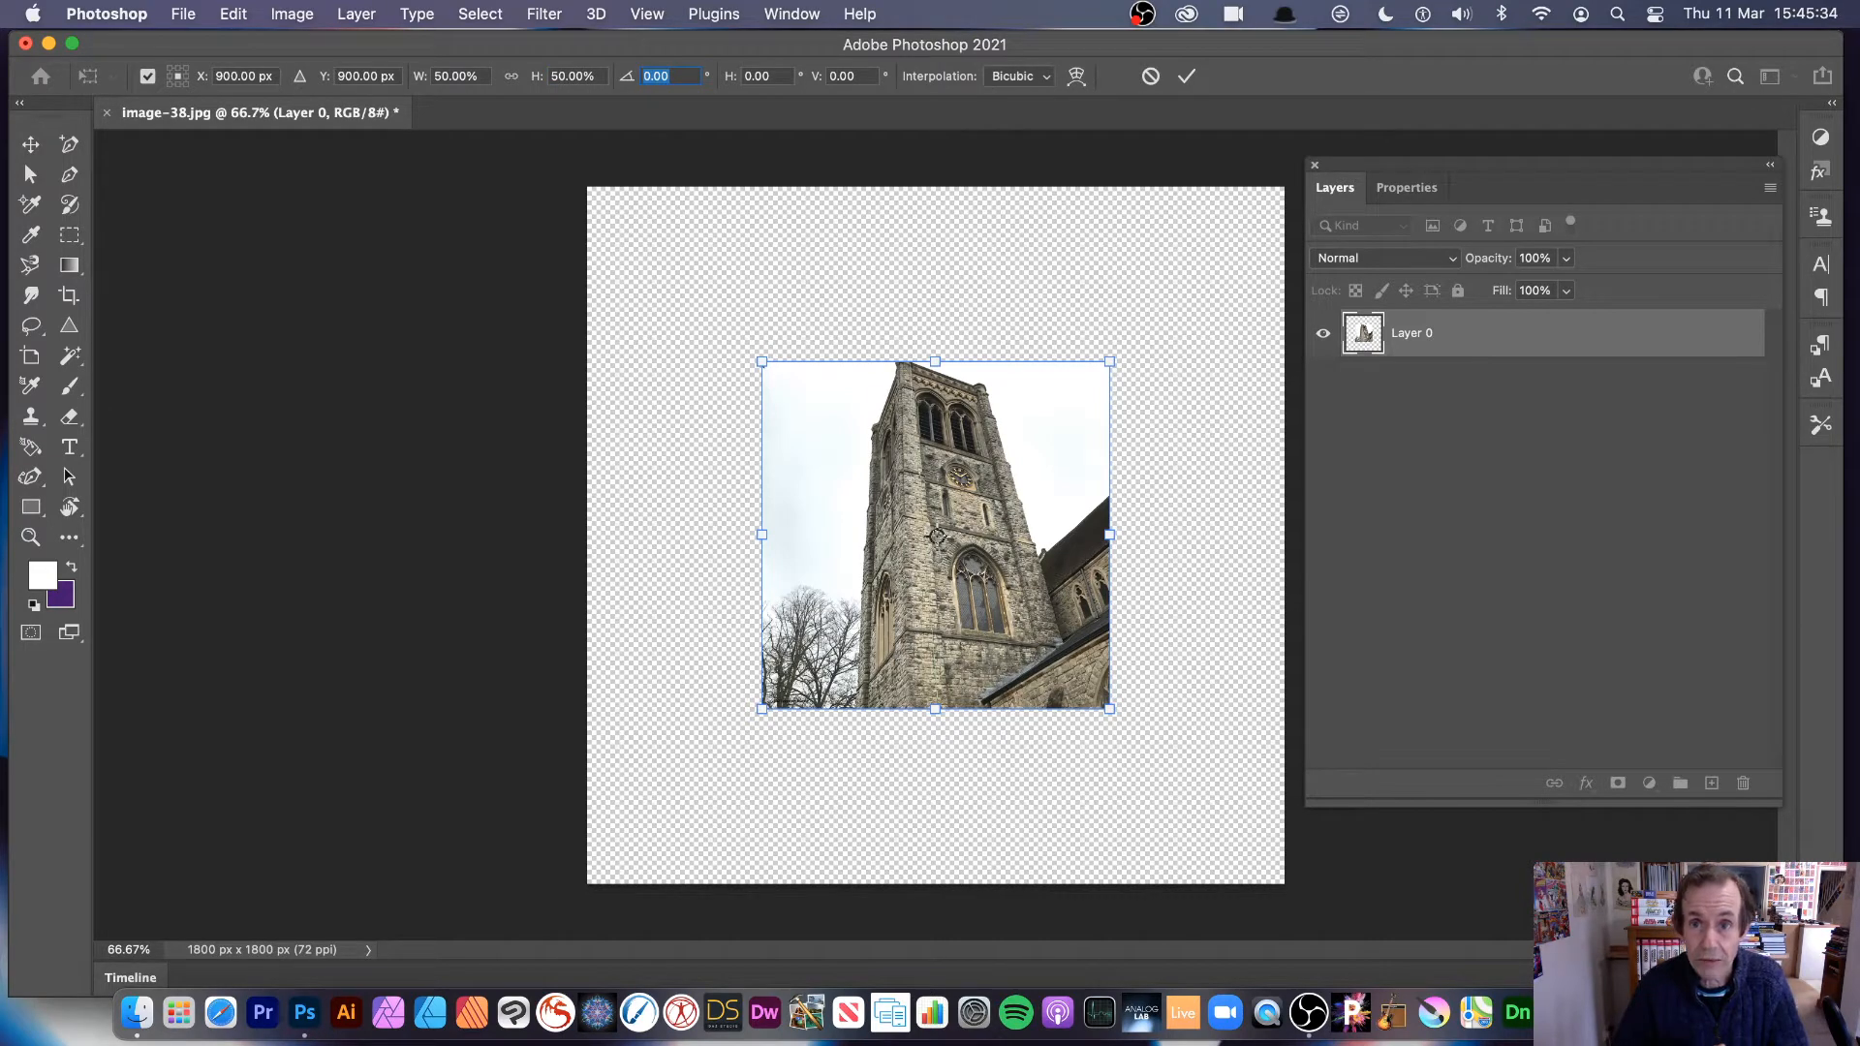
pyautogui.click(1186, 76)
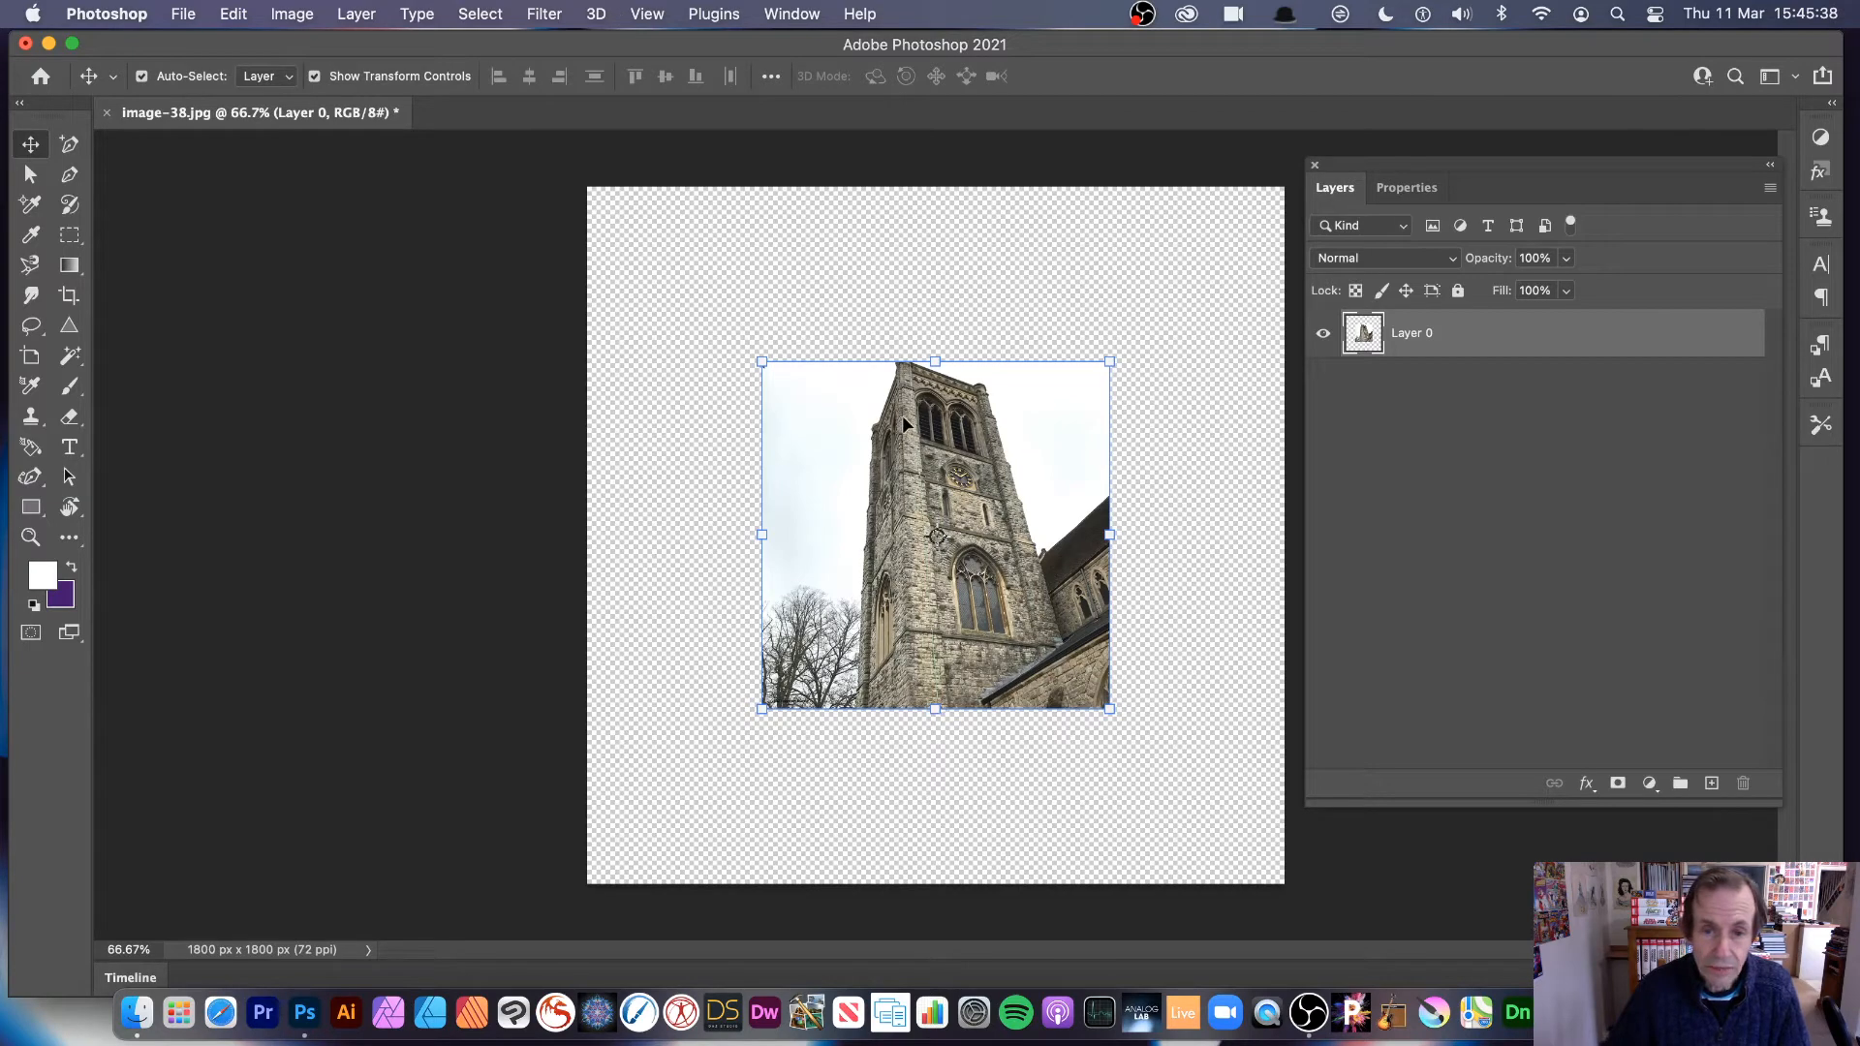
# Step: Review the snapping options and move the scaled tower image into the canvas's upper-left corner at X 0, Y 0 px
pyautogui.click(647, 13)
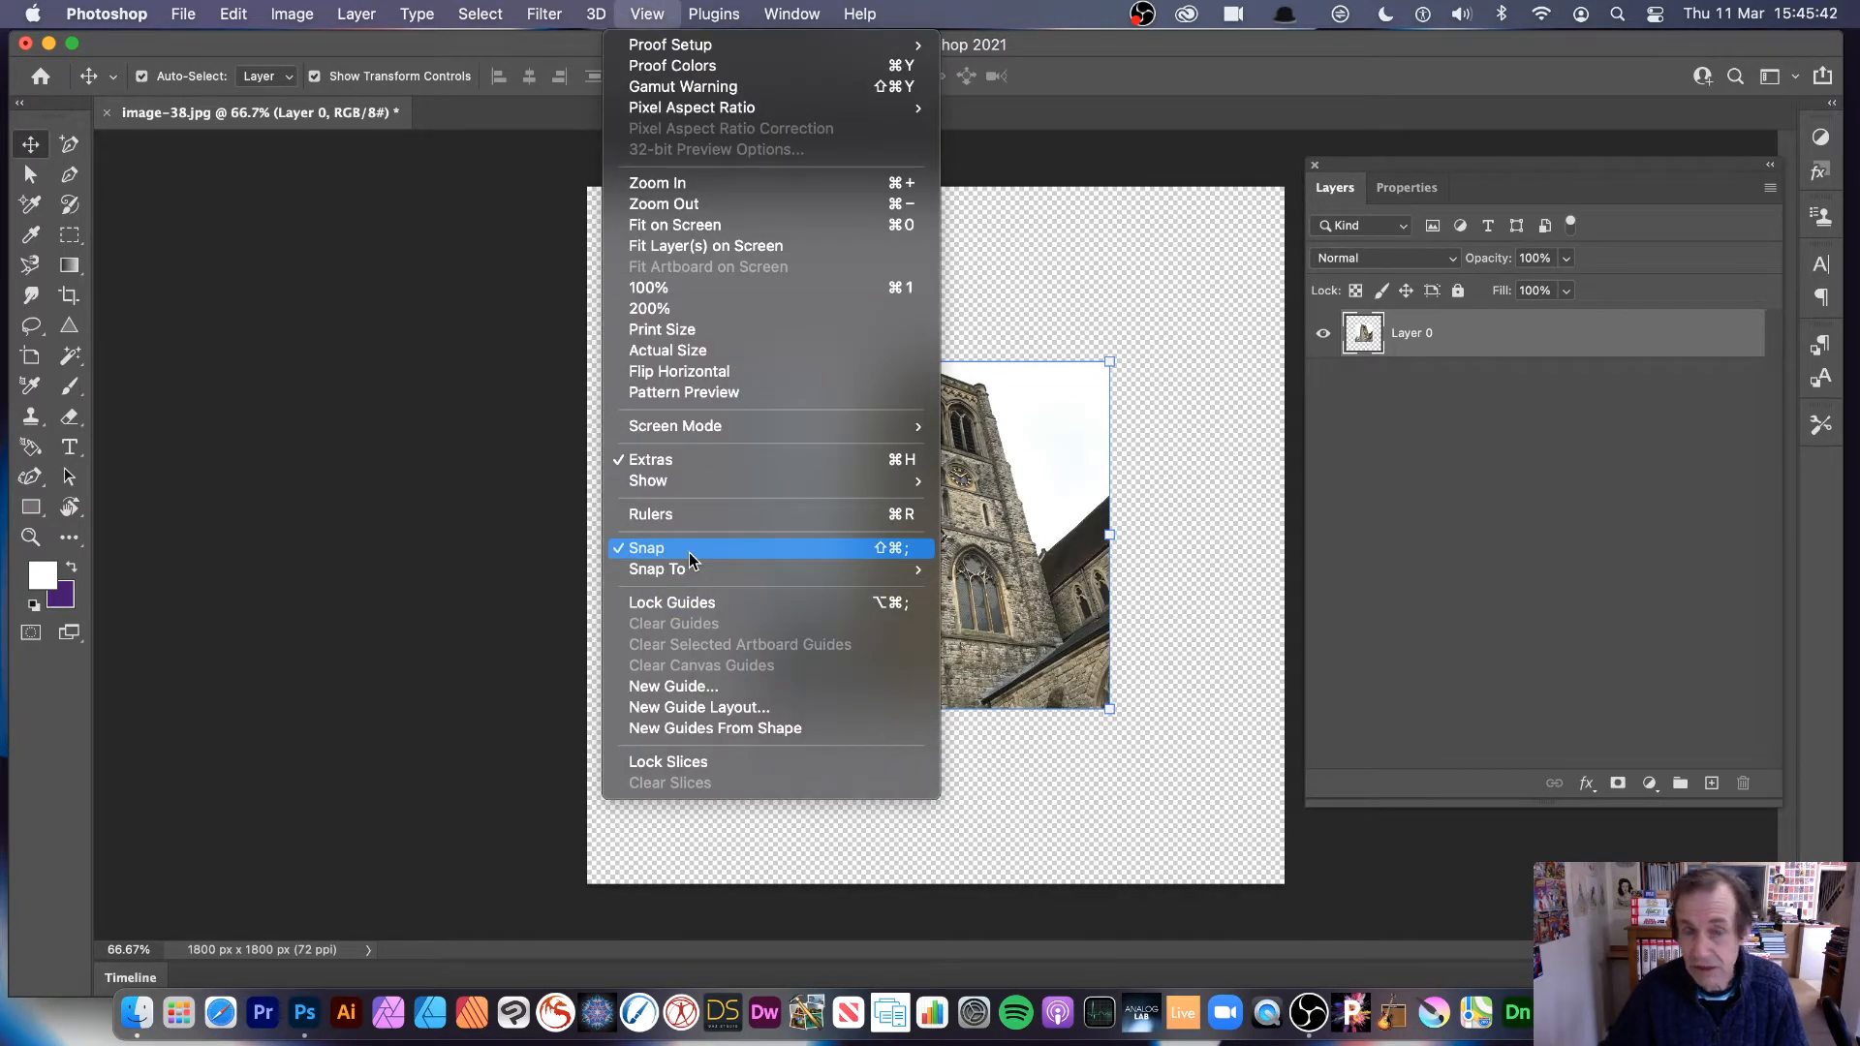
pyautogui.moveTo(690, 570)
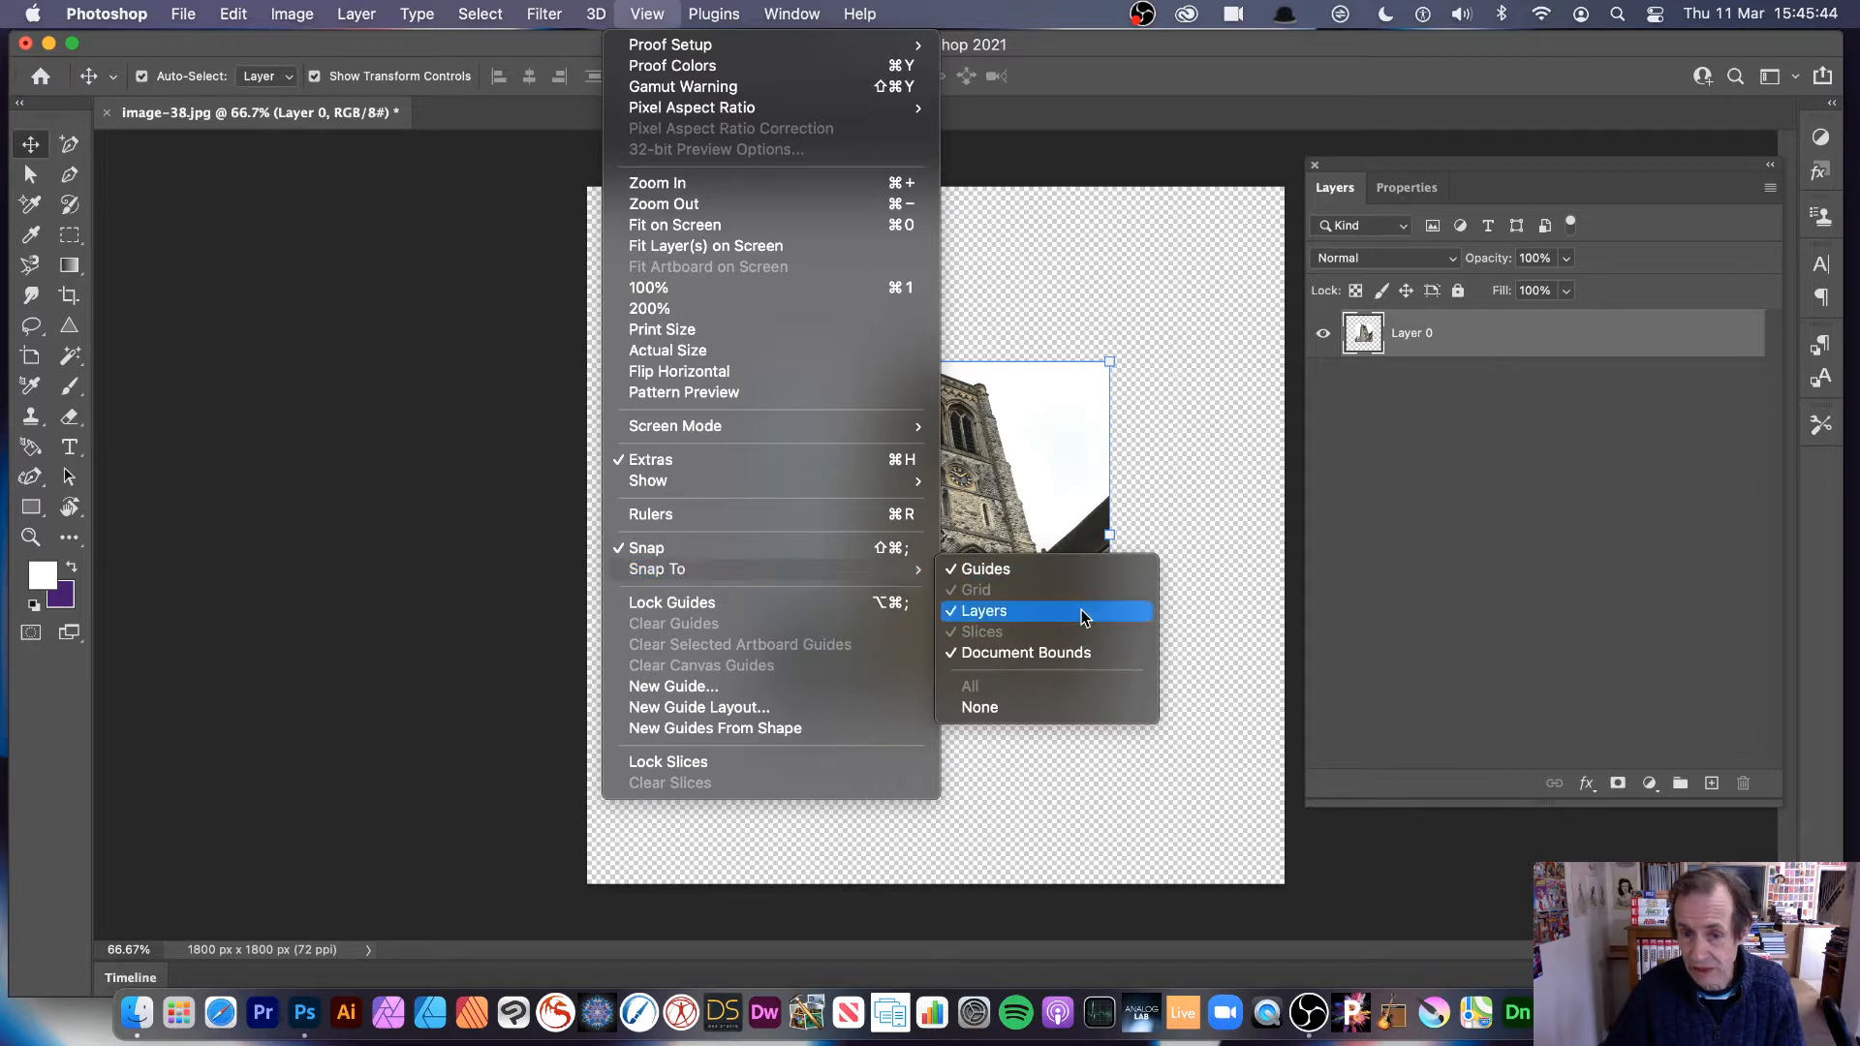
pyautogui.click(1240, 484)
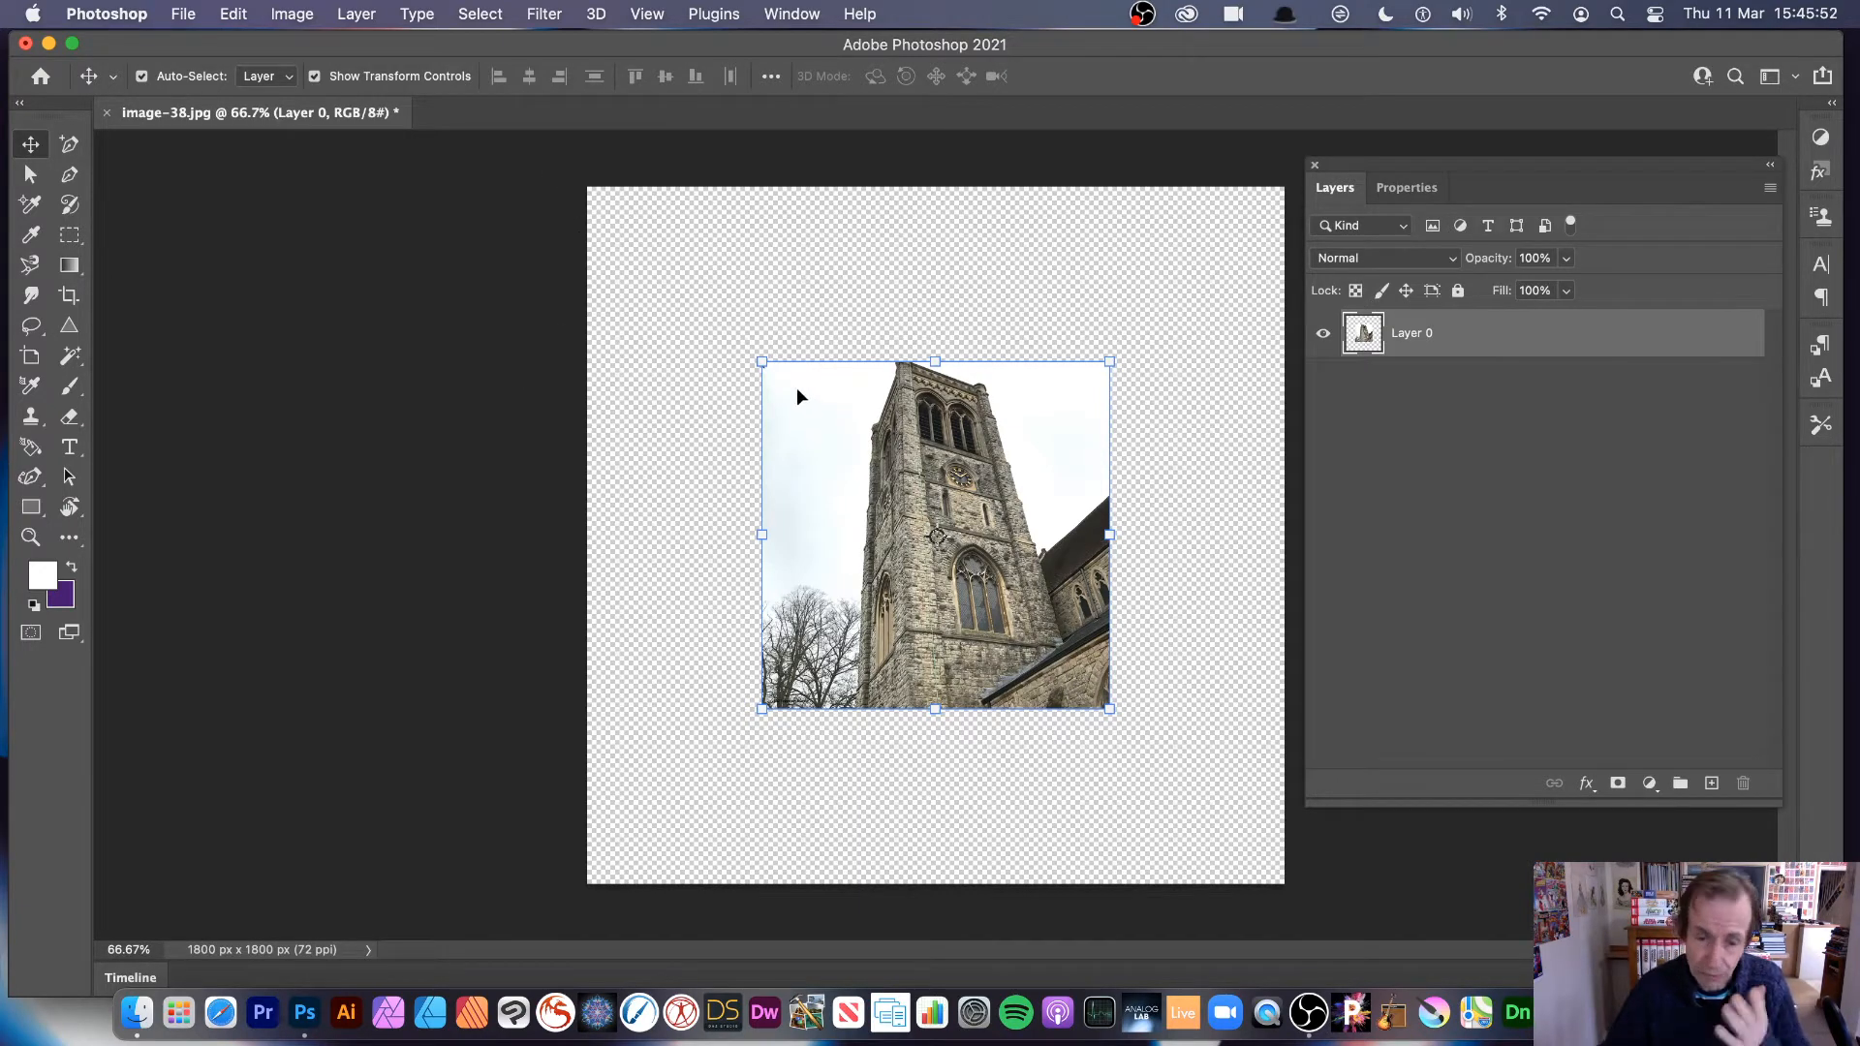
pyautogui.moveTo(924, 461); pyautogui.dragTo(748, 291)
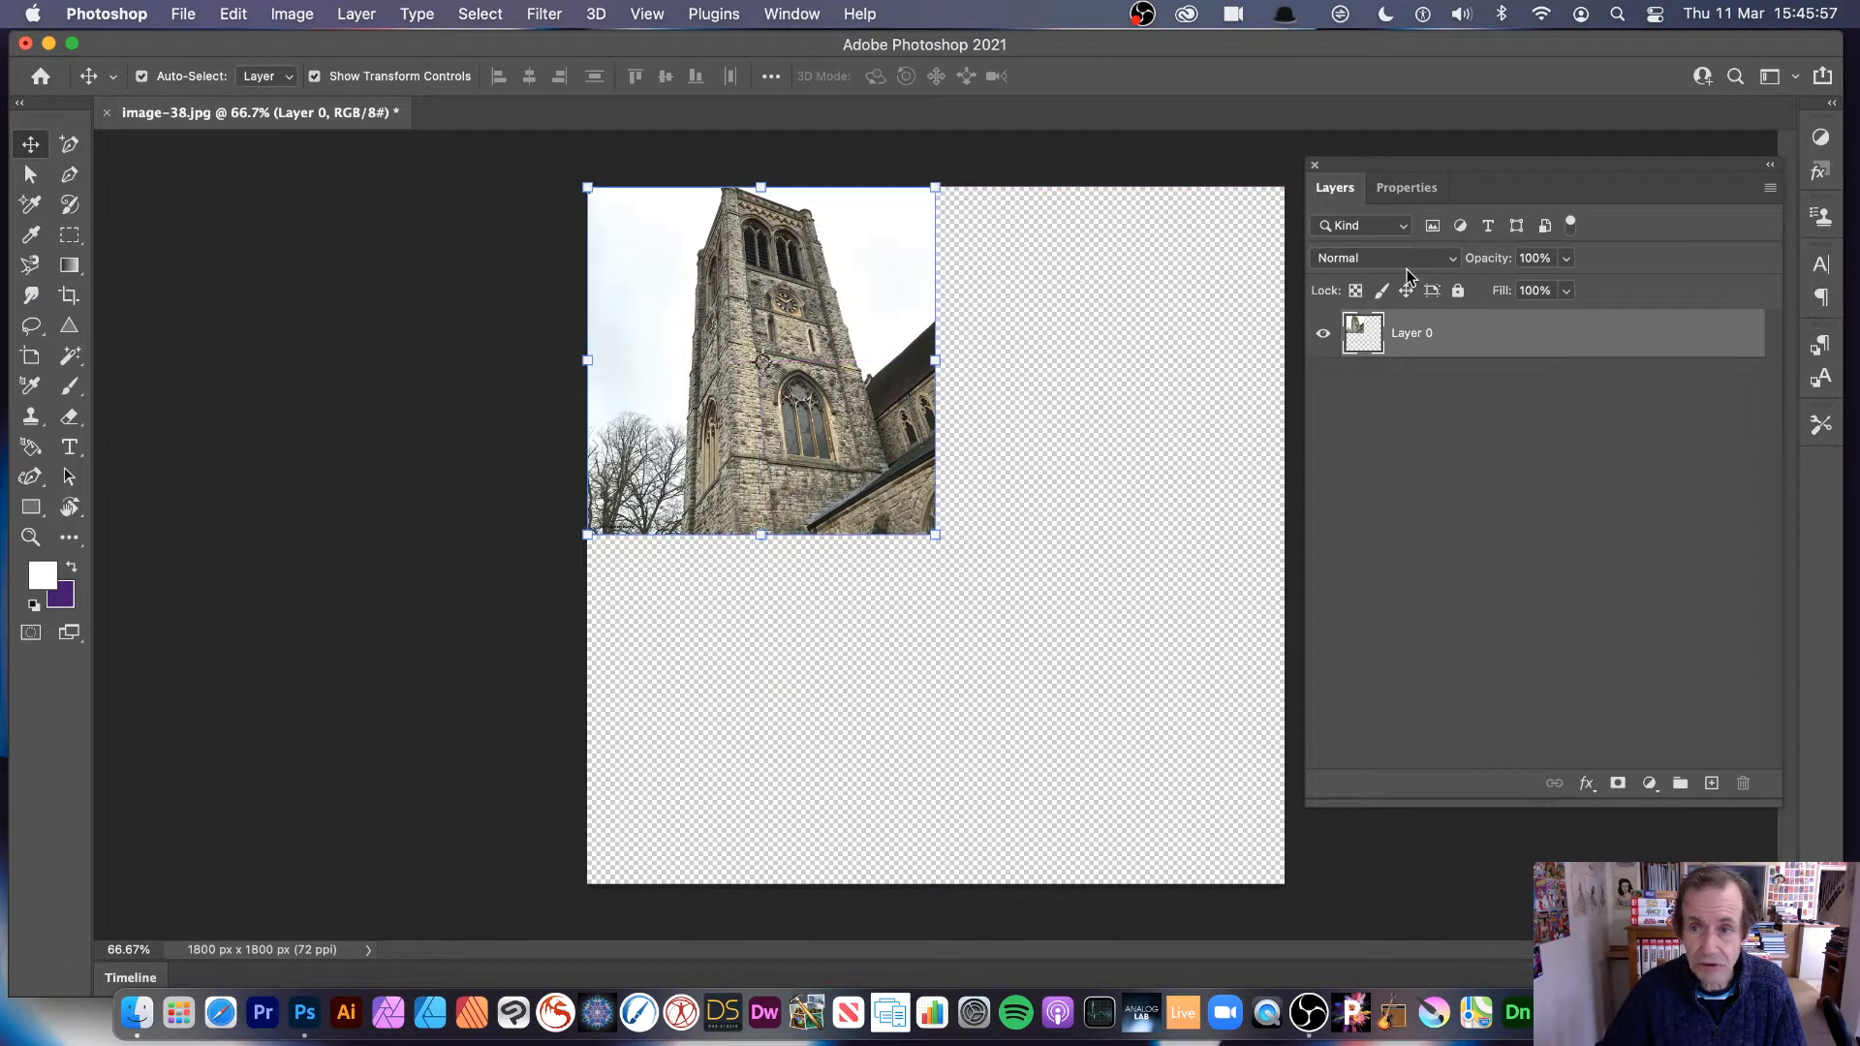
# Step: Show the layer's size and position, and duplicate the tower image three times to fill the other three canvas quadrants
pyautogui.click(1416, 189)
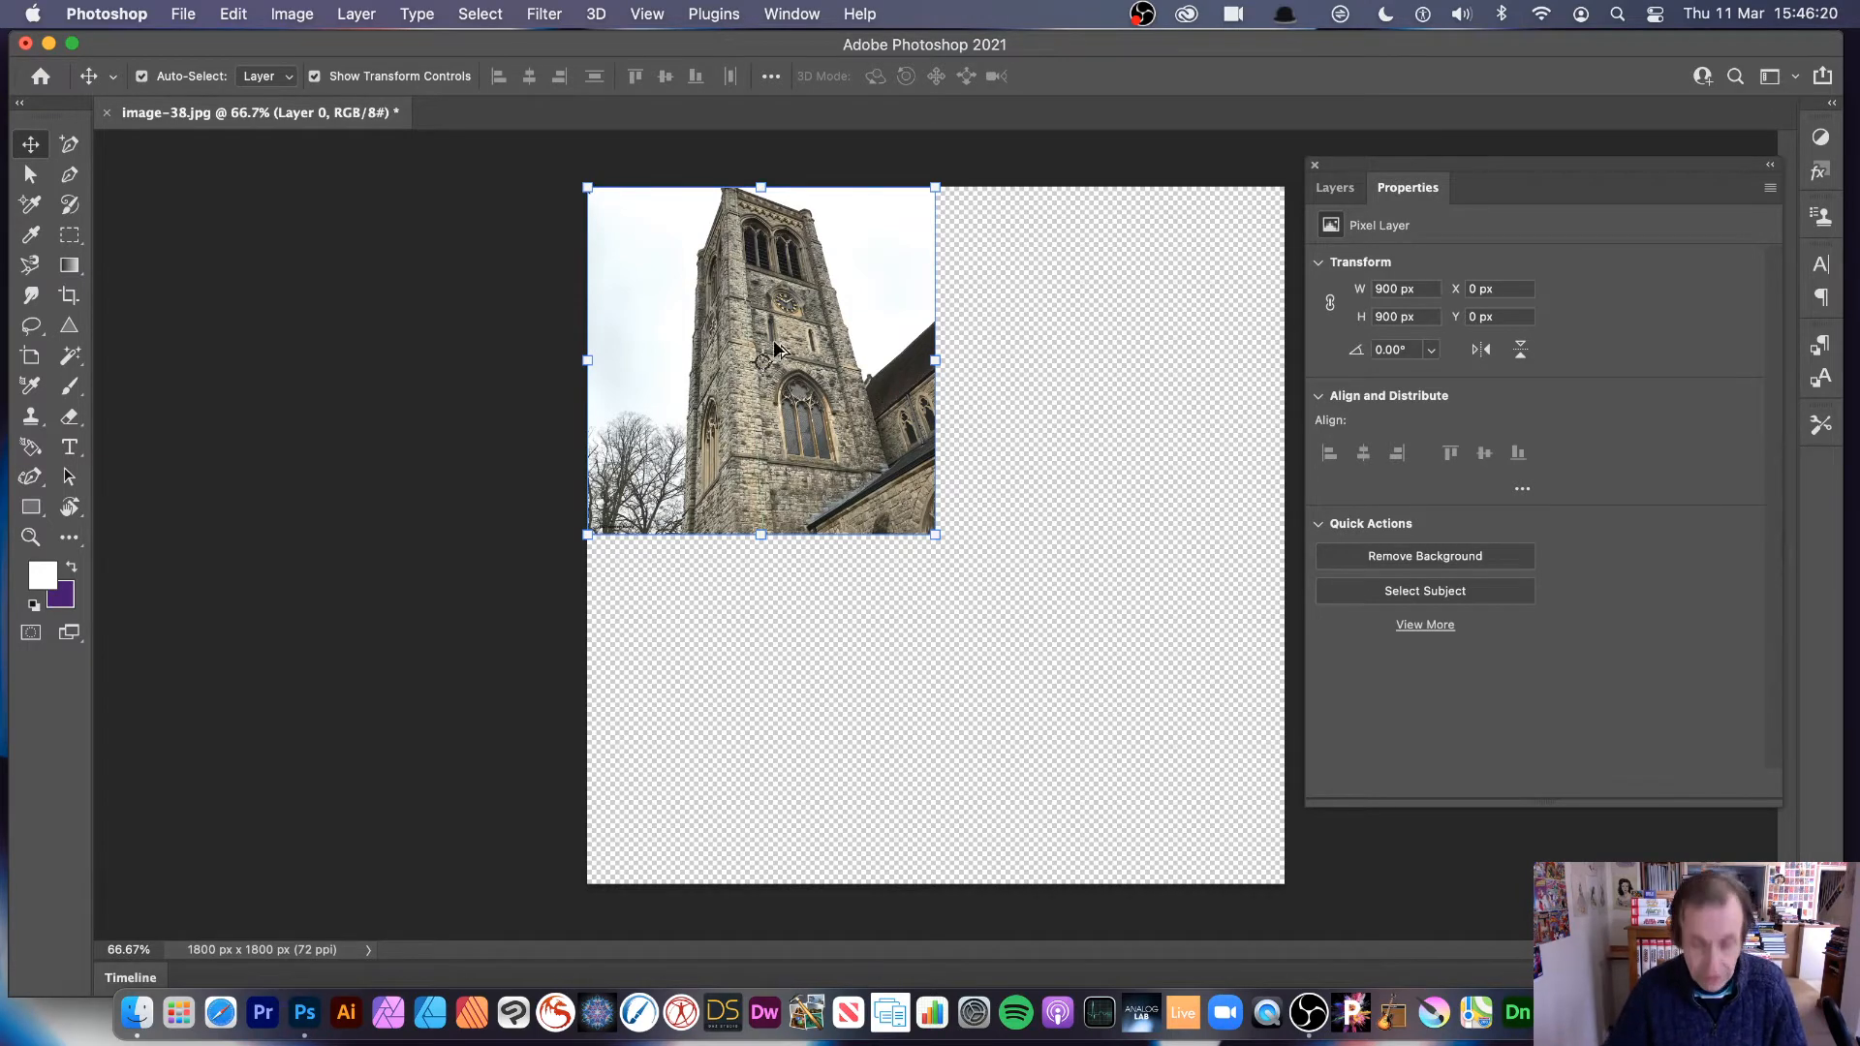
pyautogui.moveTo(762, 330); pyautogui.dragTo(1092, 333)
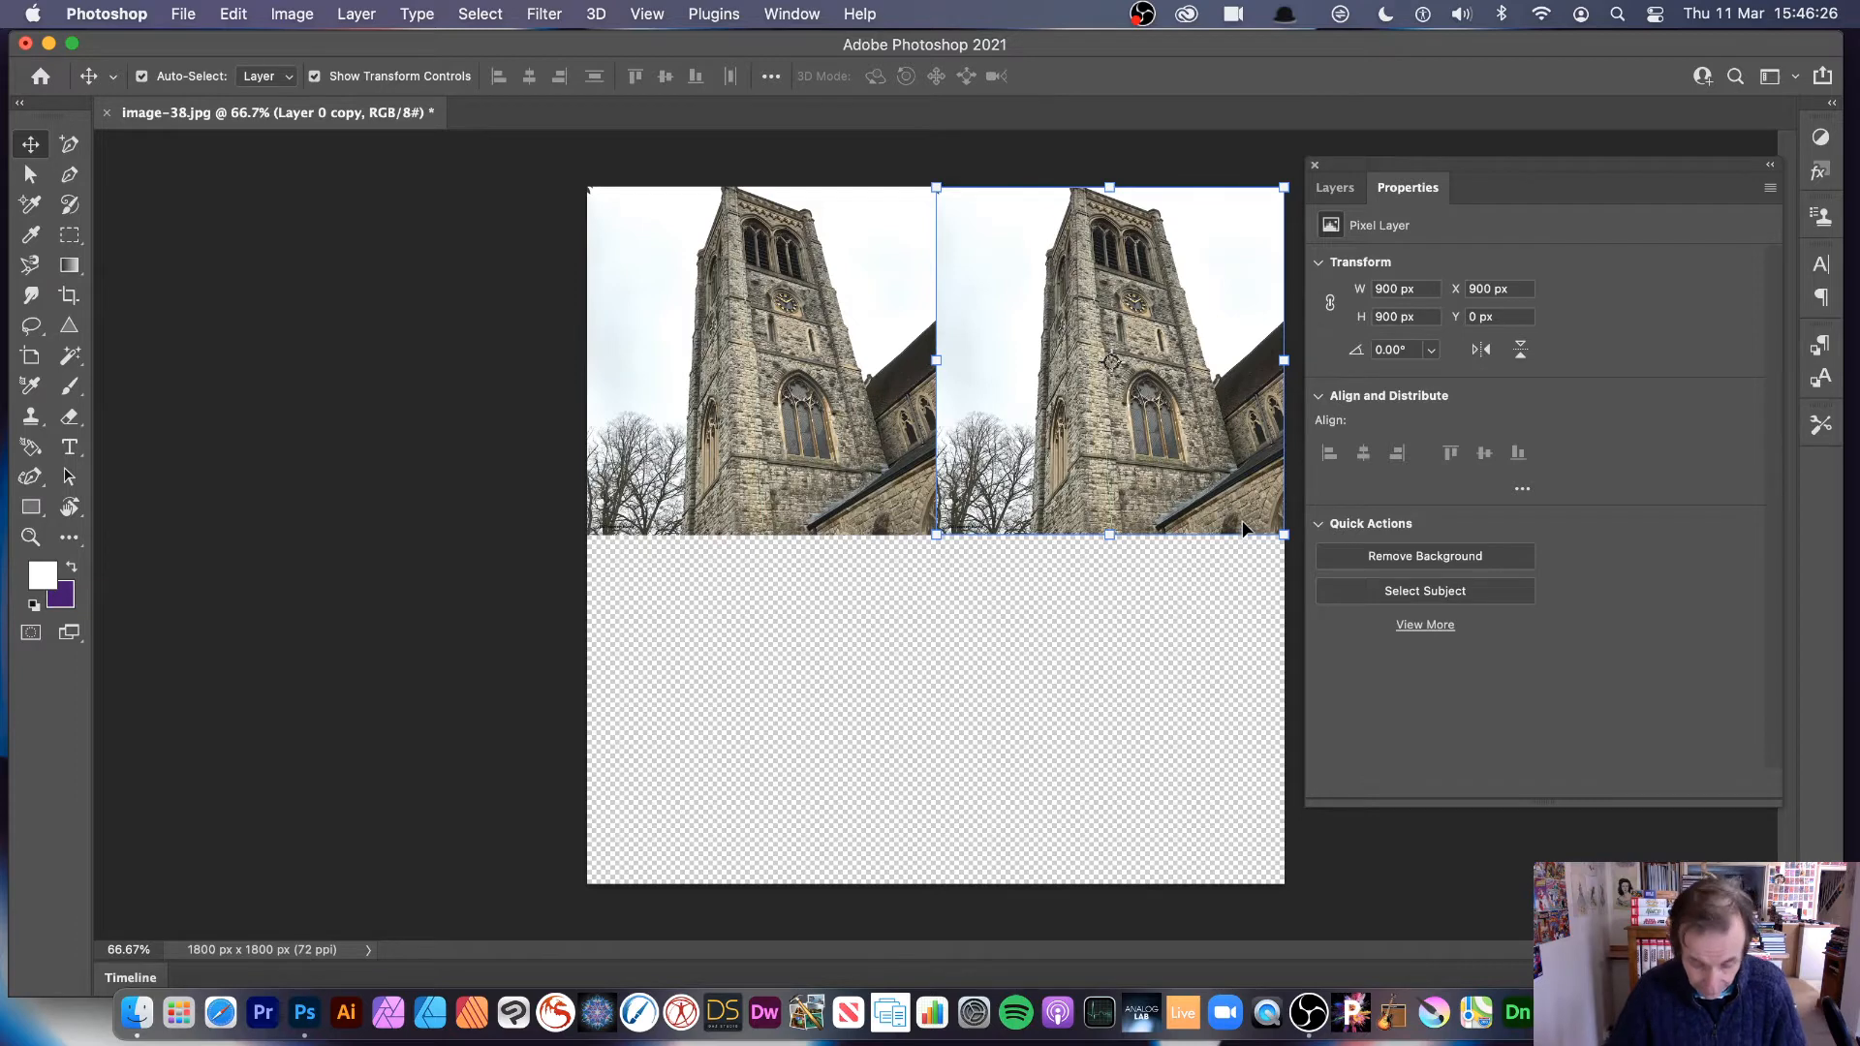
pyautogui.moveTo(1219, 429); pyautogui.dragTo(869, 777)
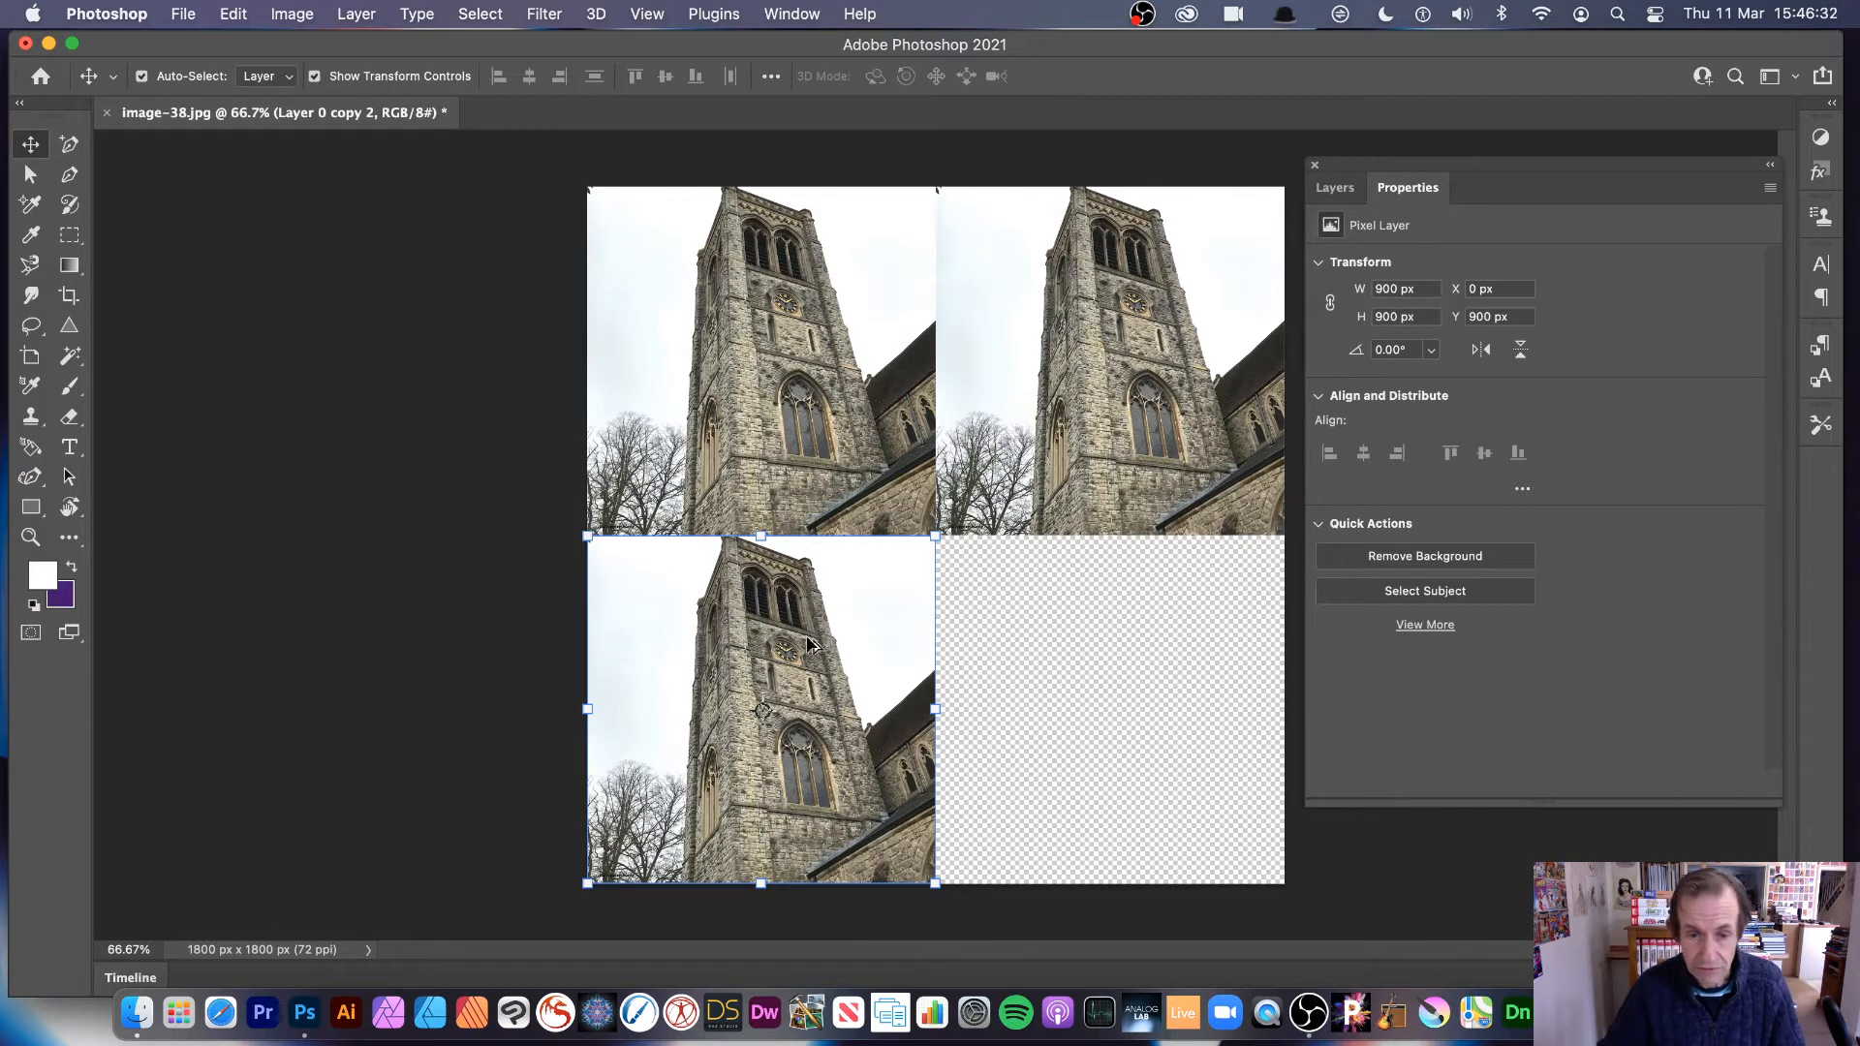
pyautogui.moveTo(816, 627); pyautogui.dragTo(1181, 595)
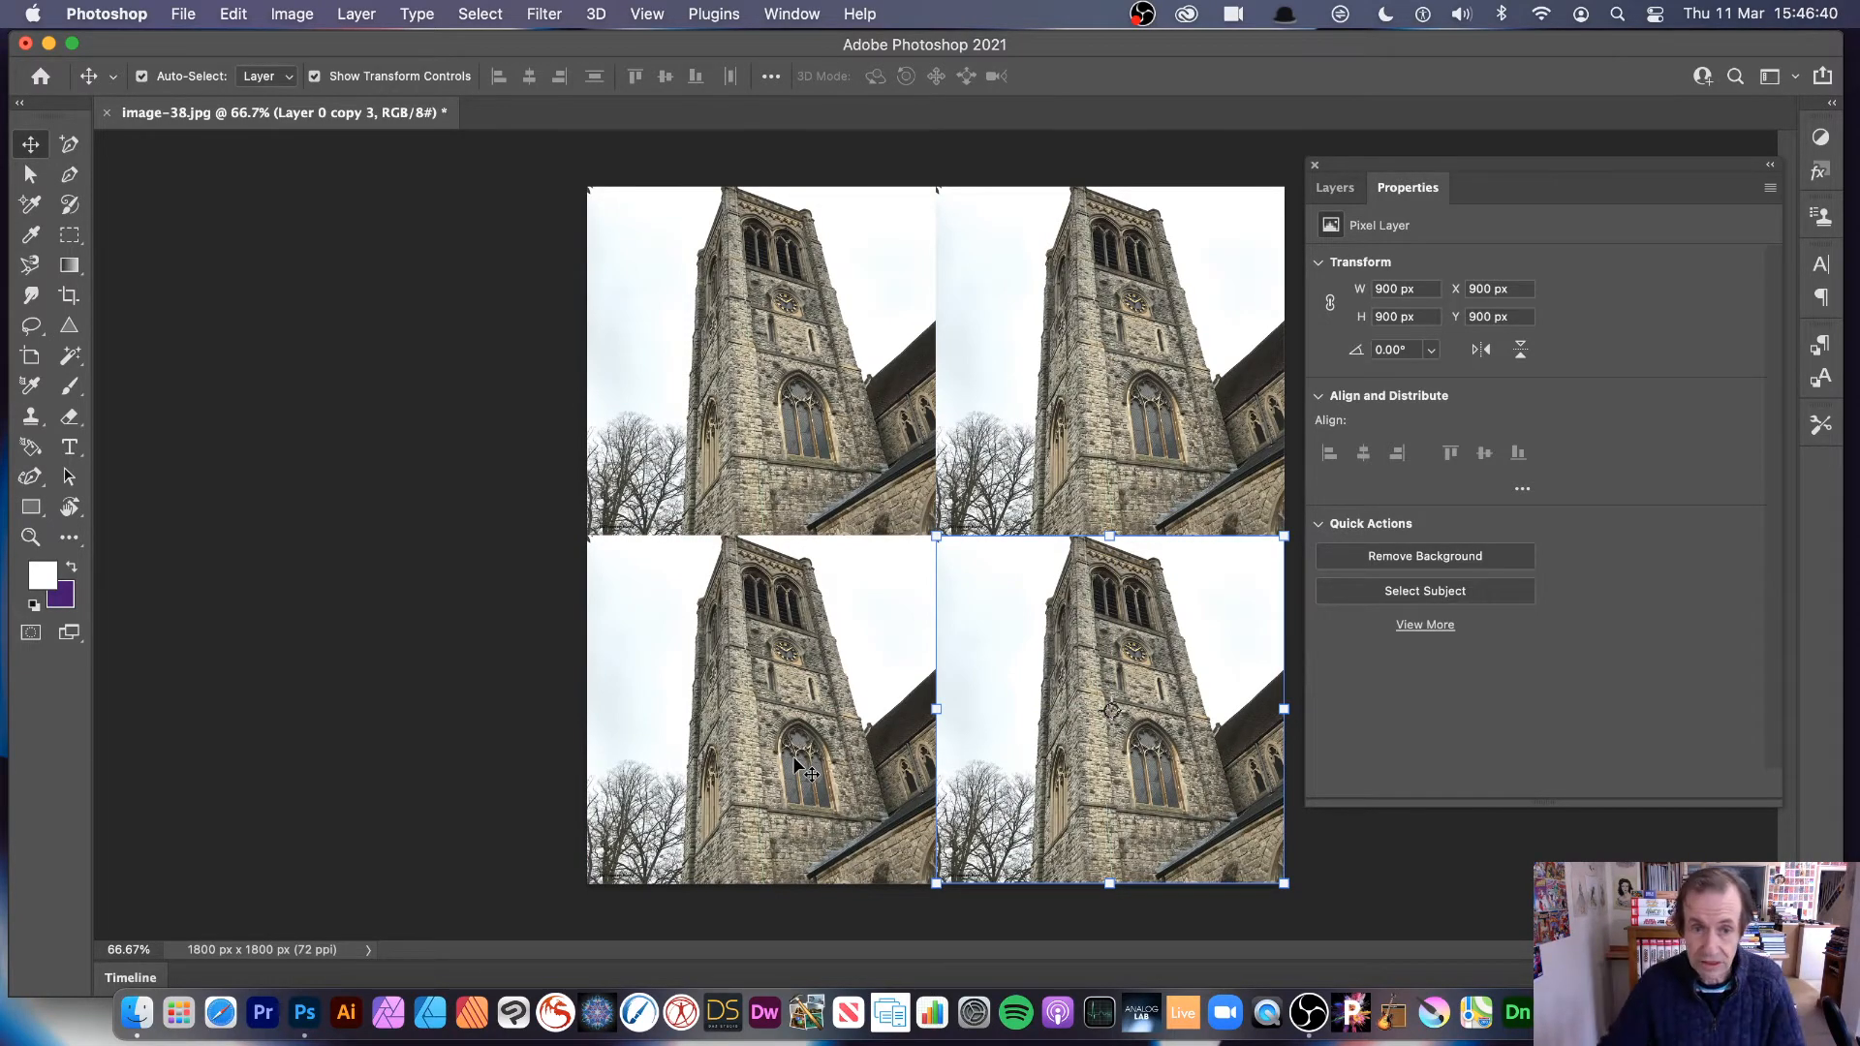
# Step: Flip the upper-right tower copy horizontally
pyautogui.click(1185, 467)
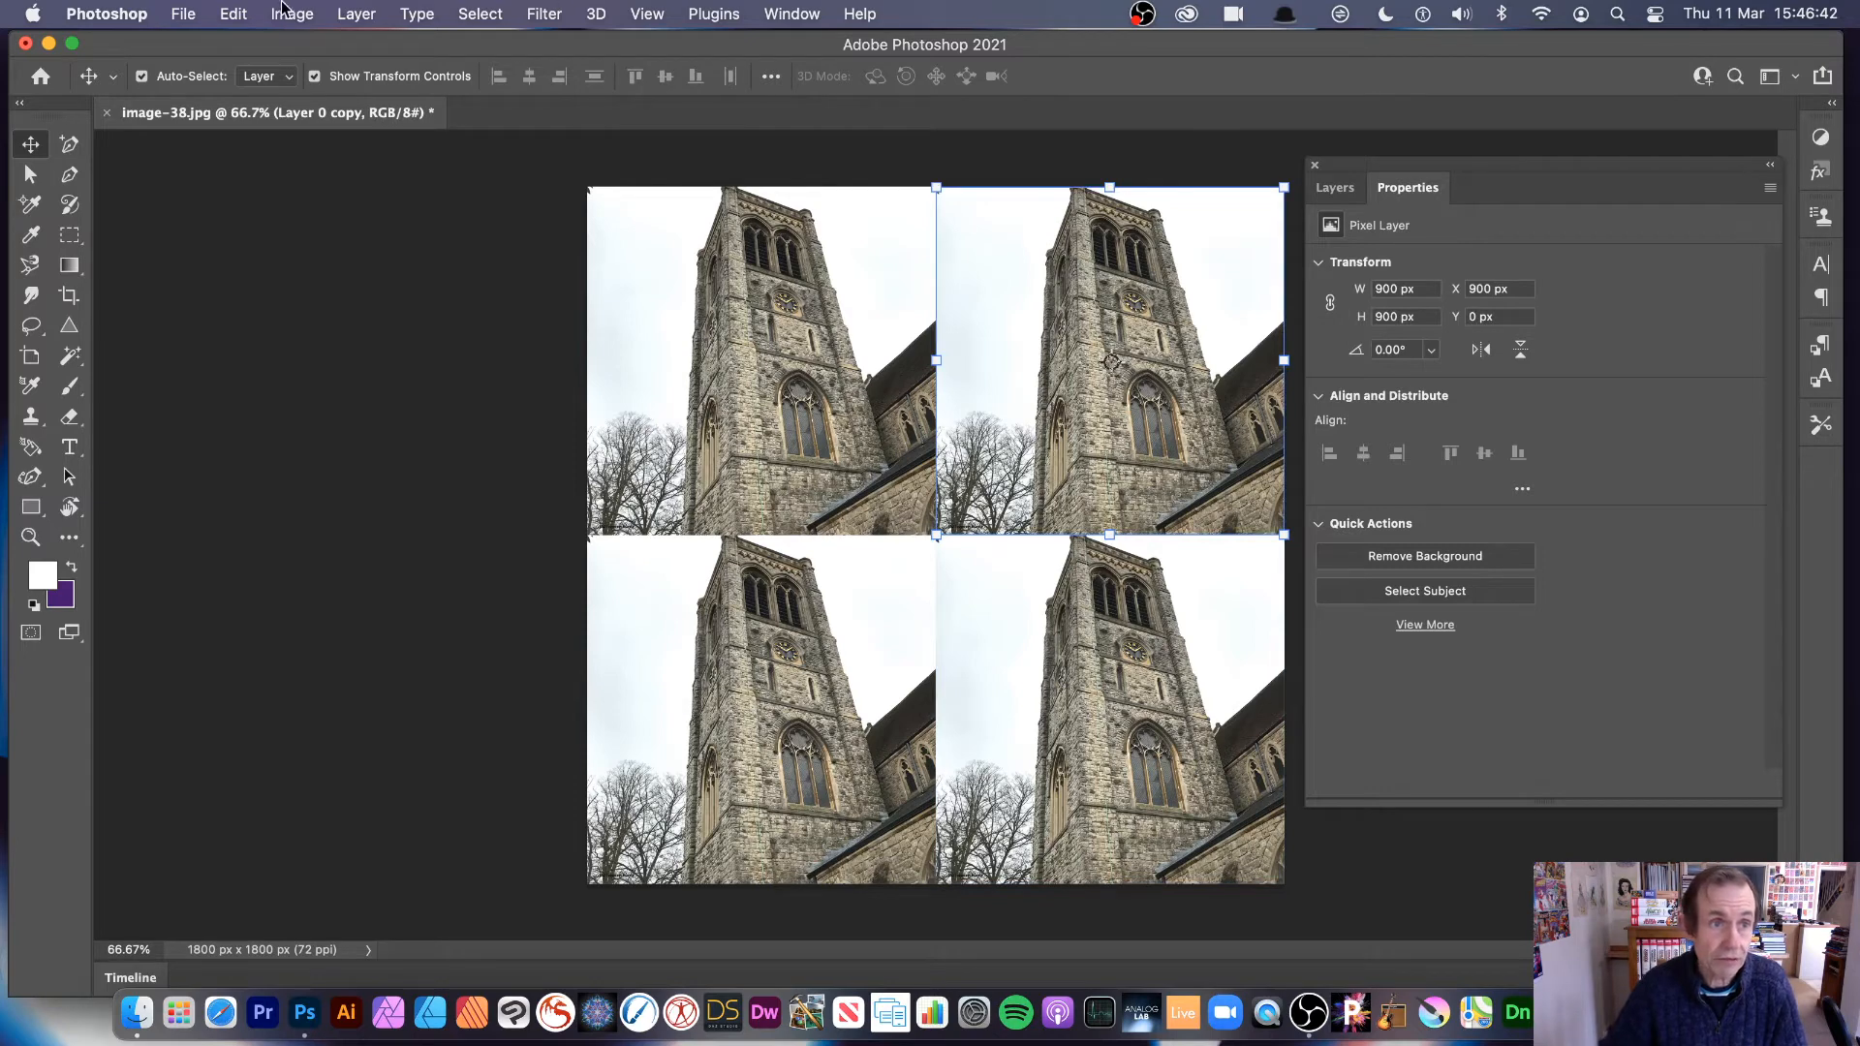
pyautogui.click(234, 13)
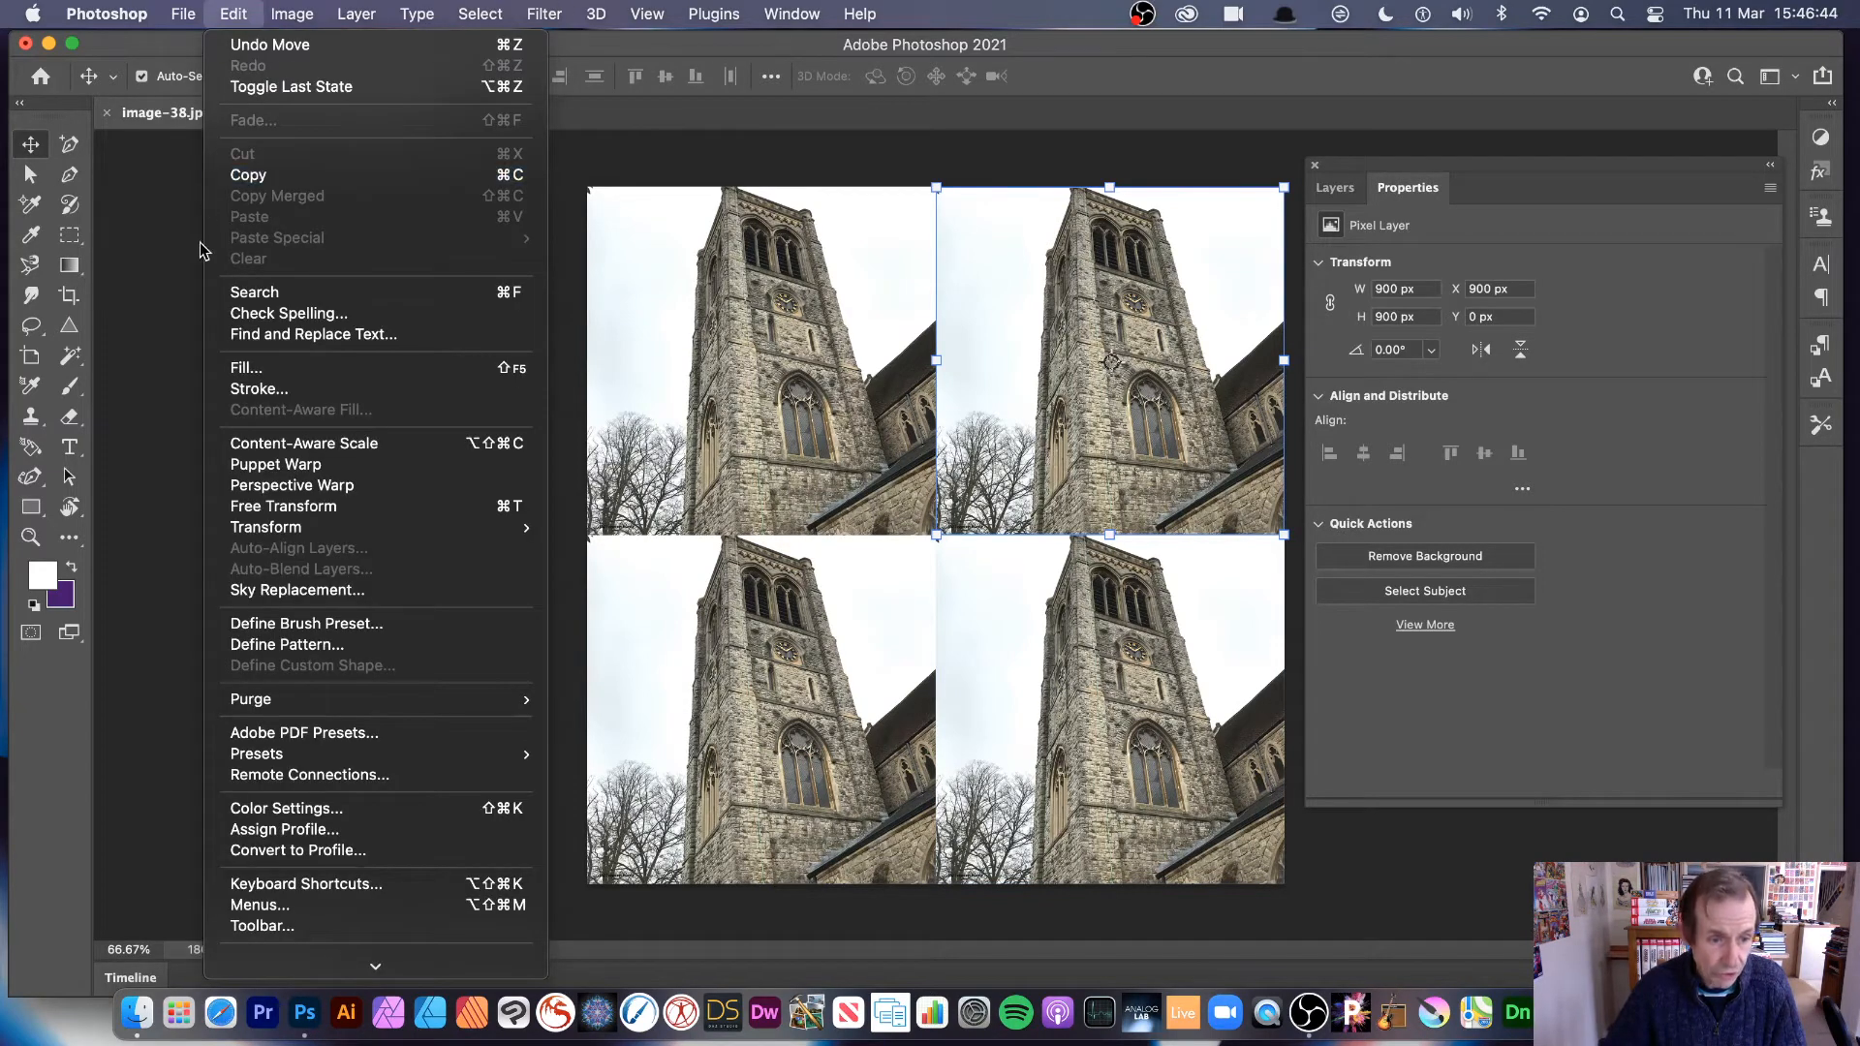
pyautogui.moveTo(274, 531)
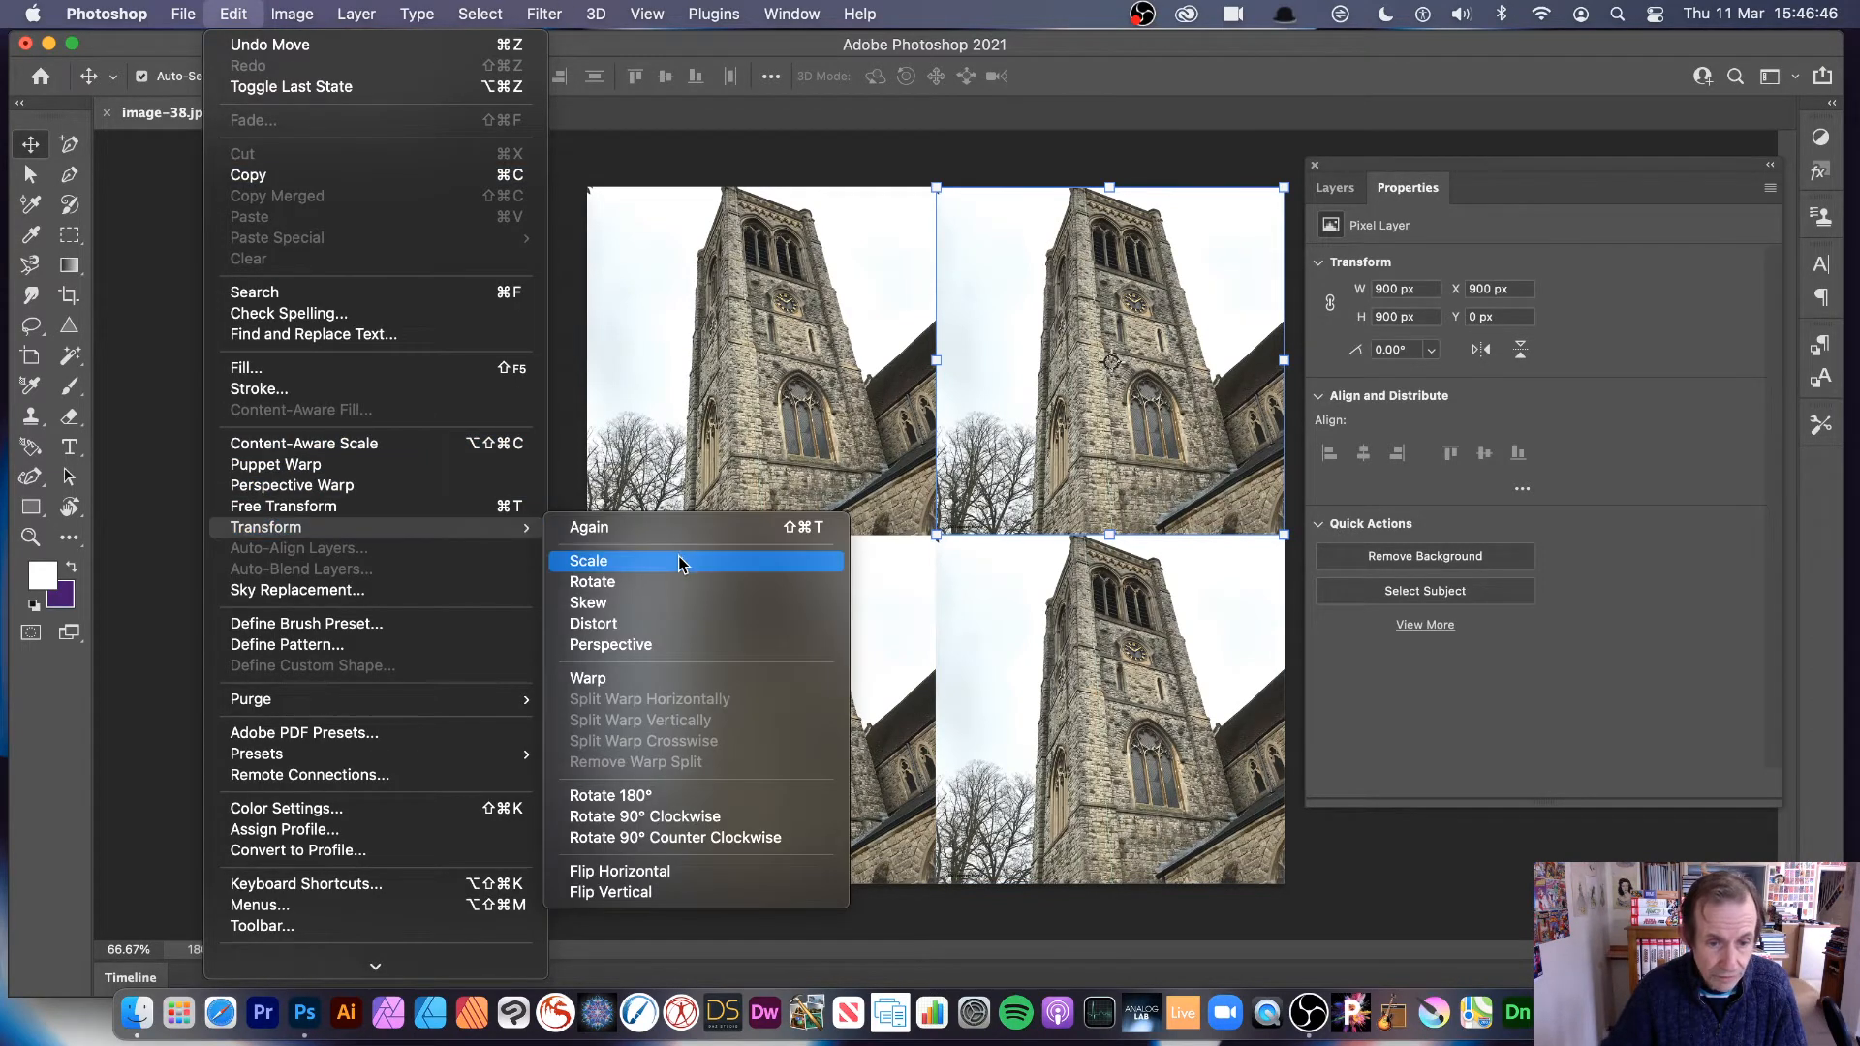
pyautogui.click(670, 874)
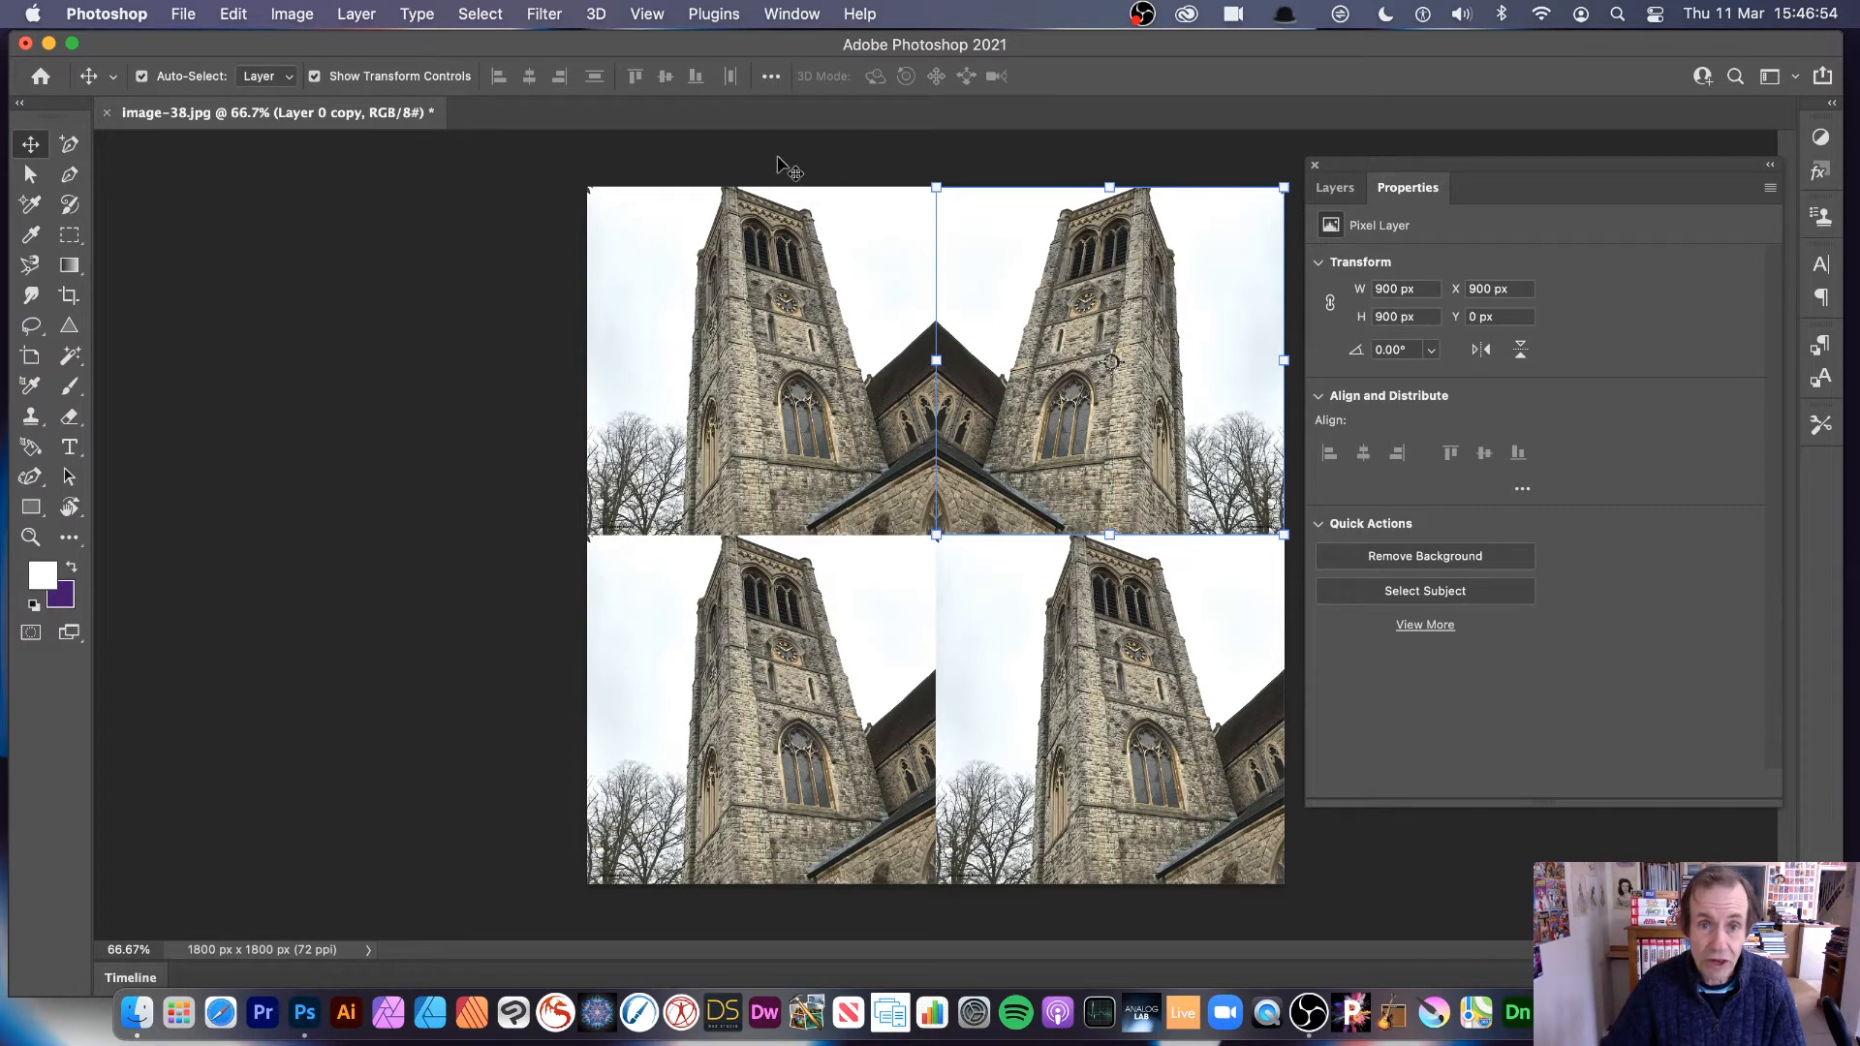
# Step: Flip the lower-right tower copy horizontally to mirror its lower-left neighbour
pyautogui.click(835, 670)
pyautogui.click(1098, 690)
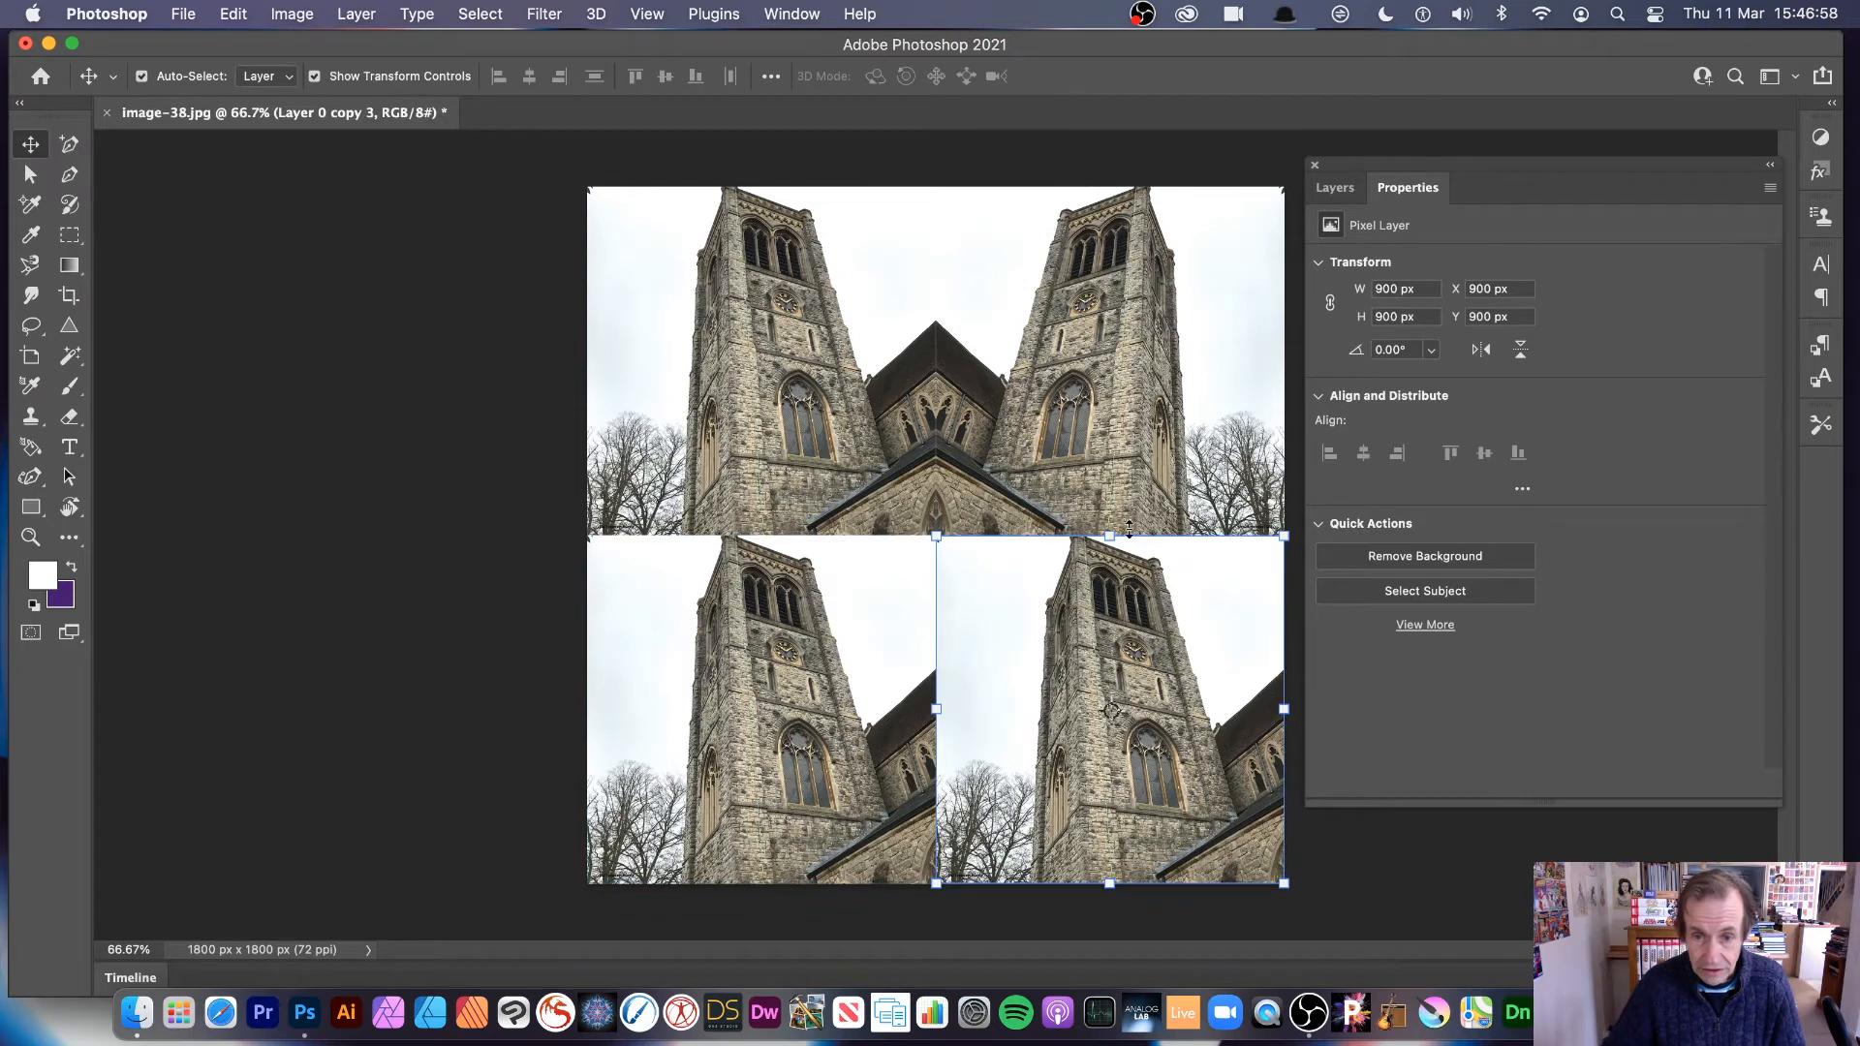
pyautogui.click(239, 16)
pyautogui.moveTo(388, 527)
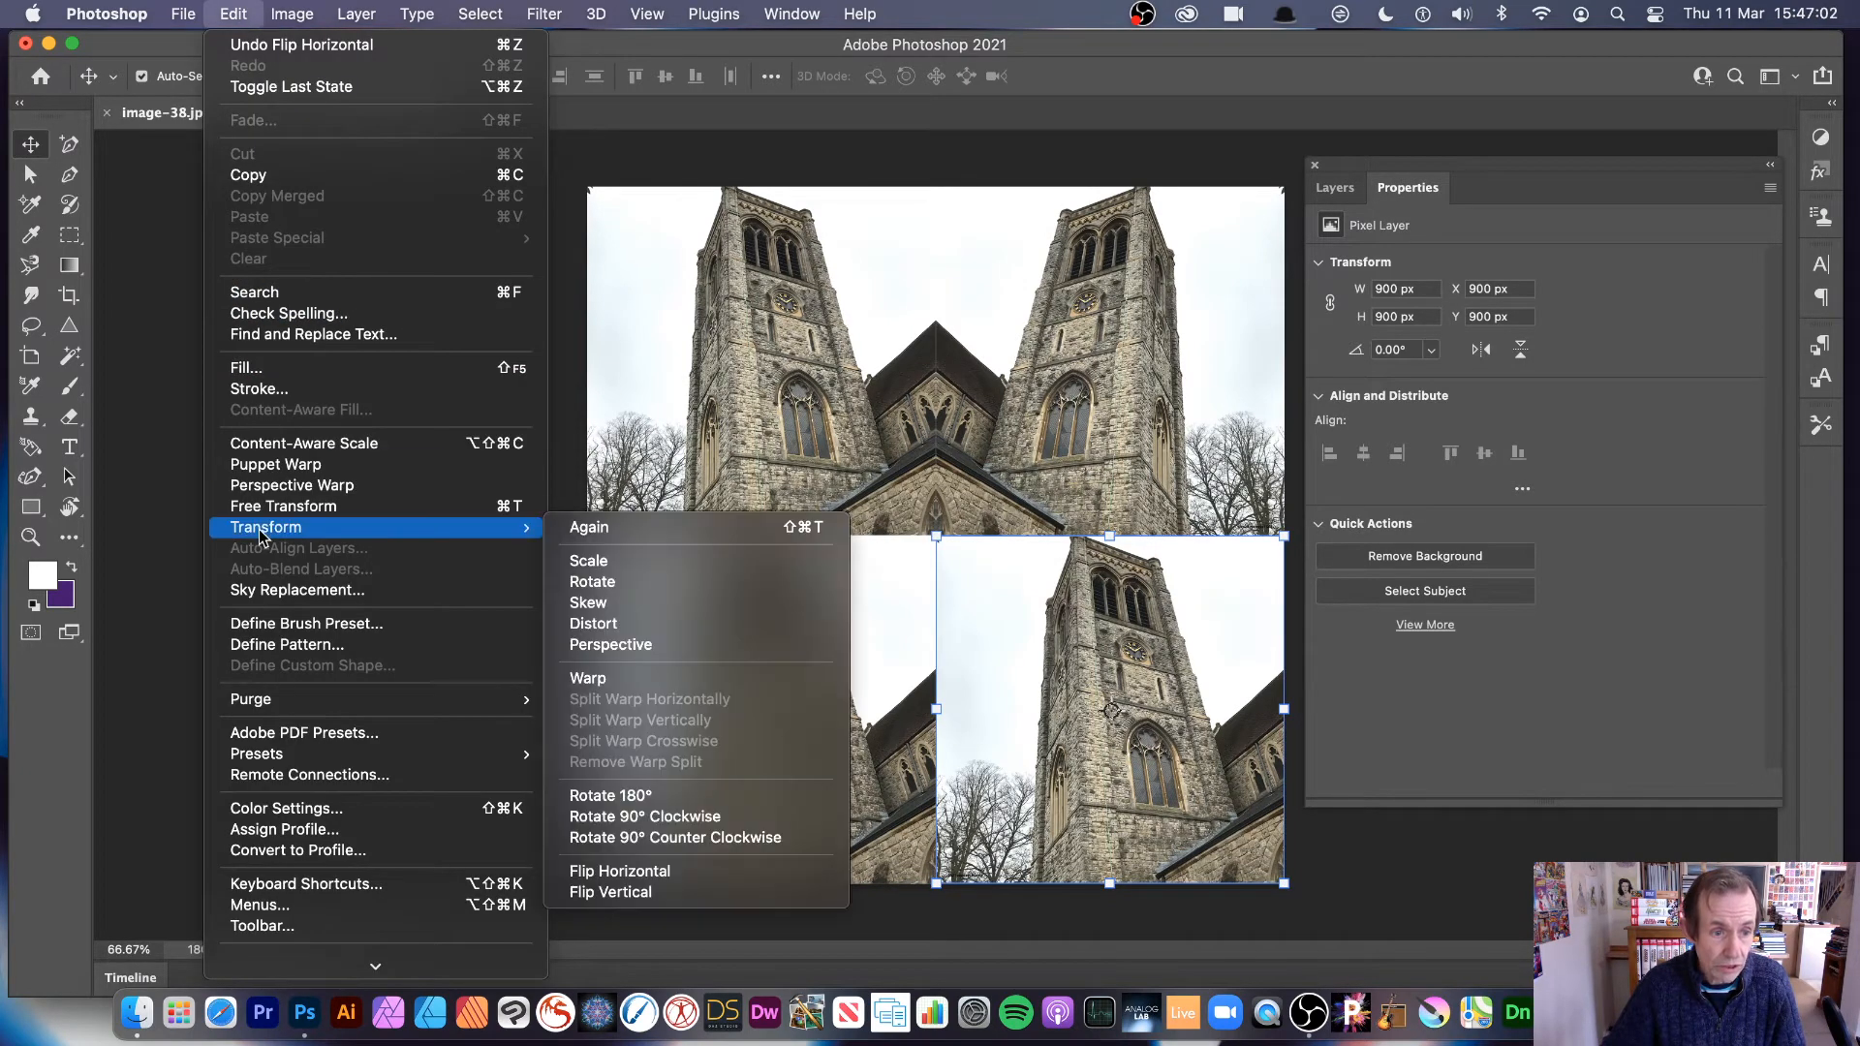
pyautogui.click(631, 872)
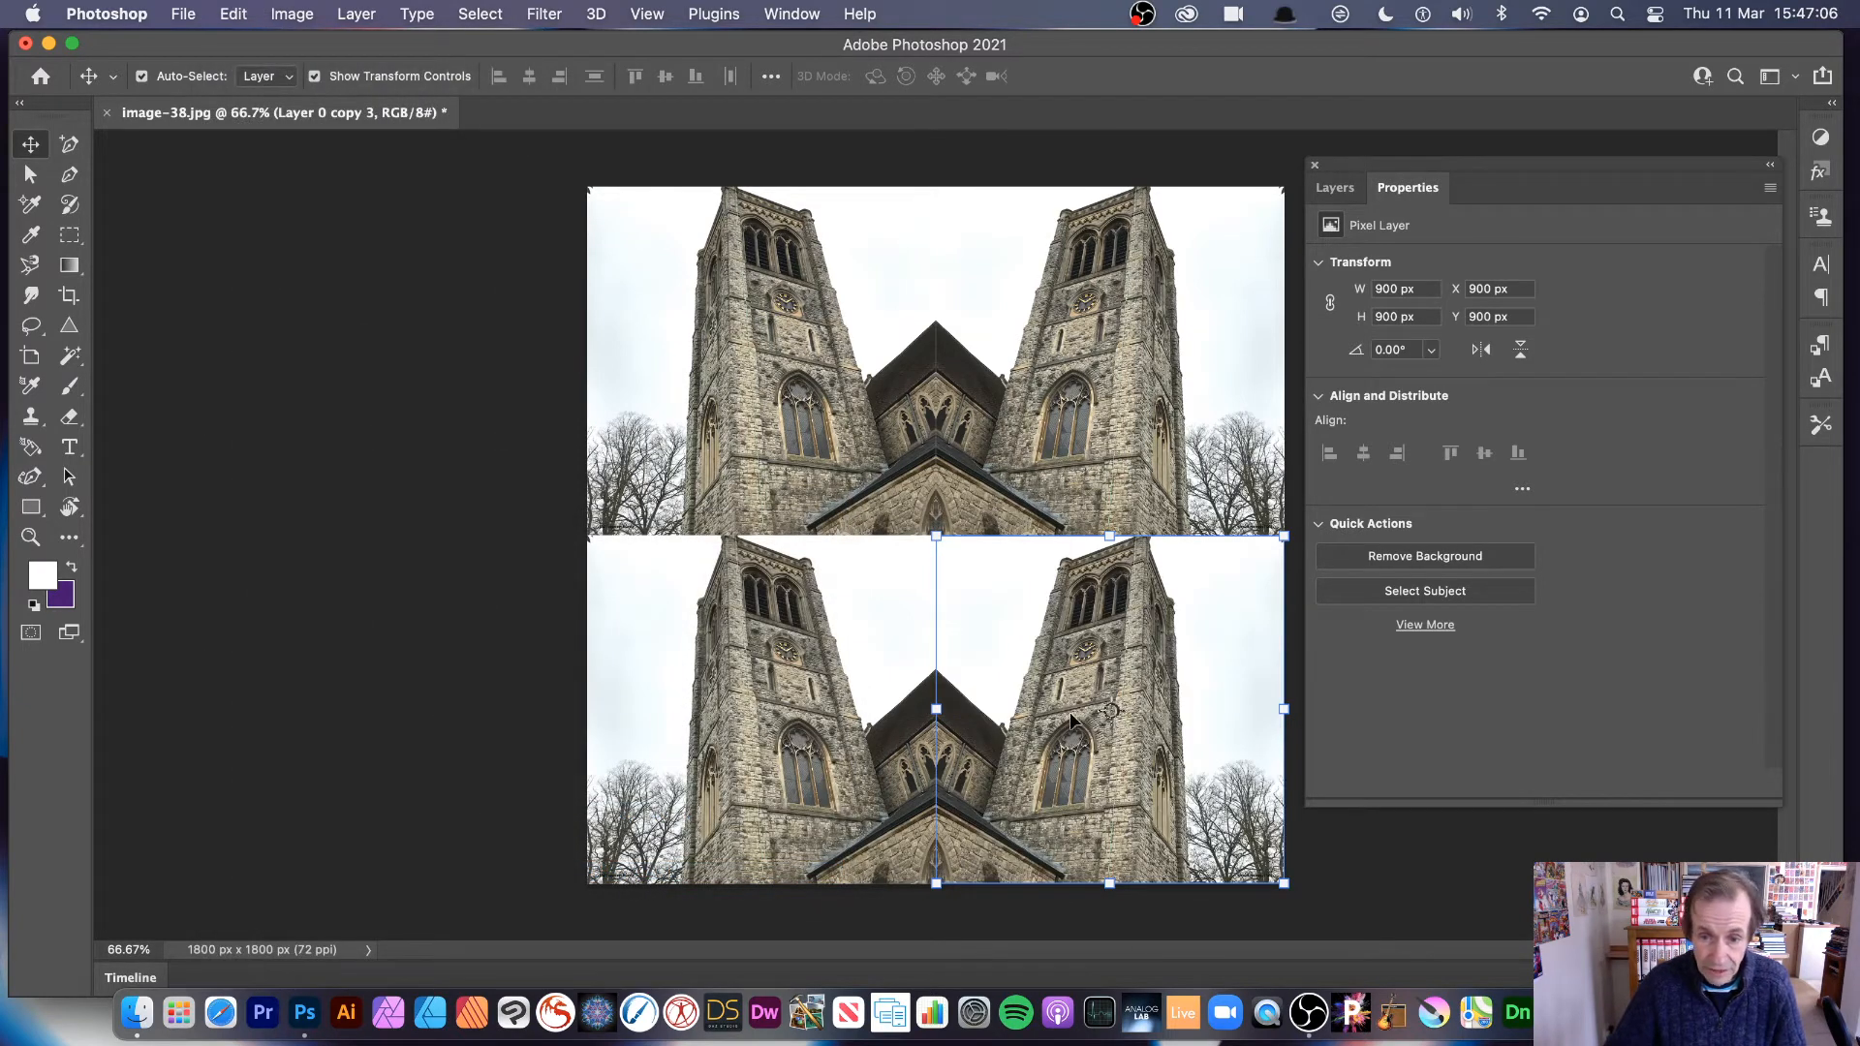
# Step: Flip the lower-left tower copy vertically to mirror the image above it
pyautogui.click(809, 676)
pyautogui.click(235, 13)
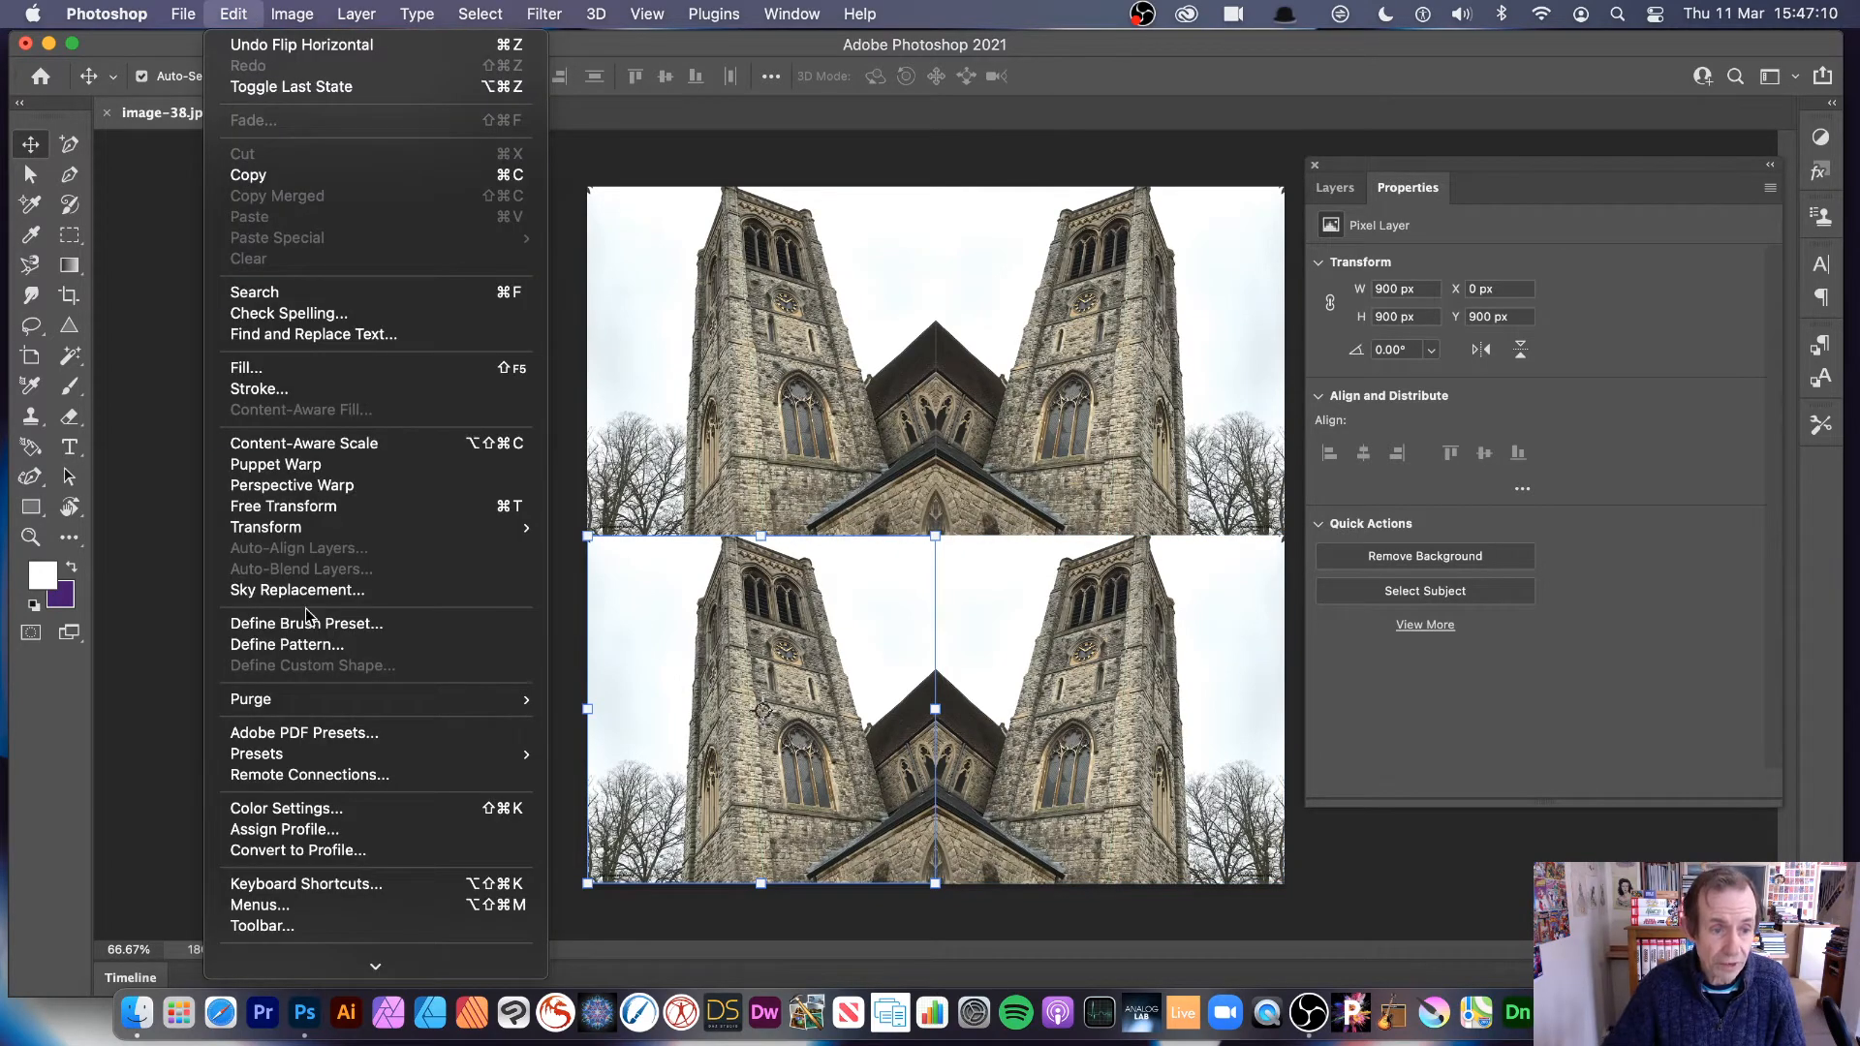
pyautogui.moveTo(330, 707)
pyautogui.moveTo(355, 527)
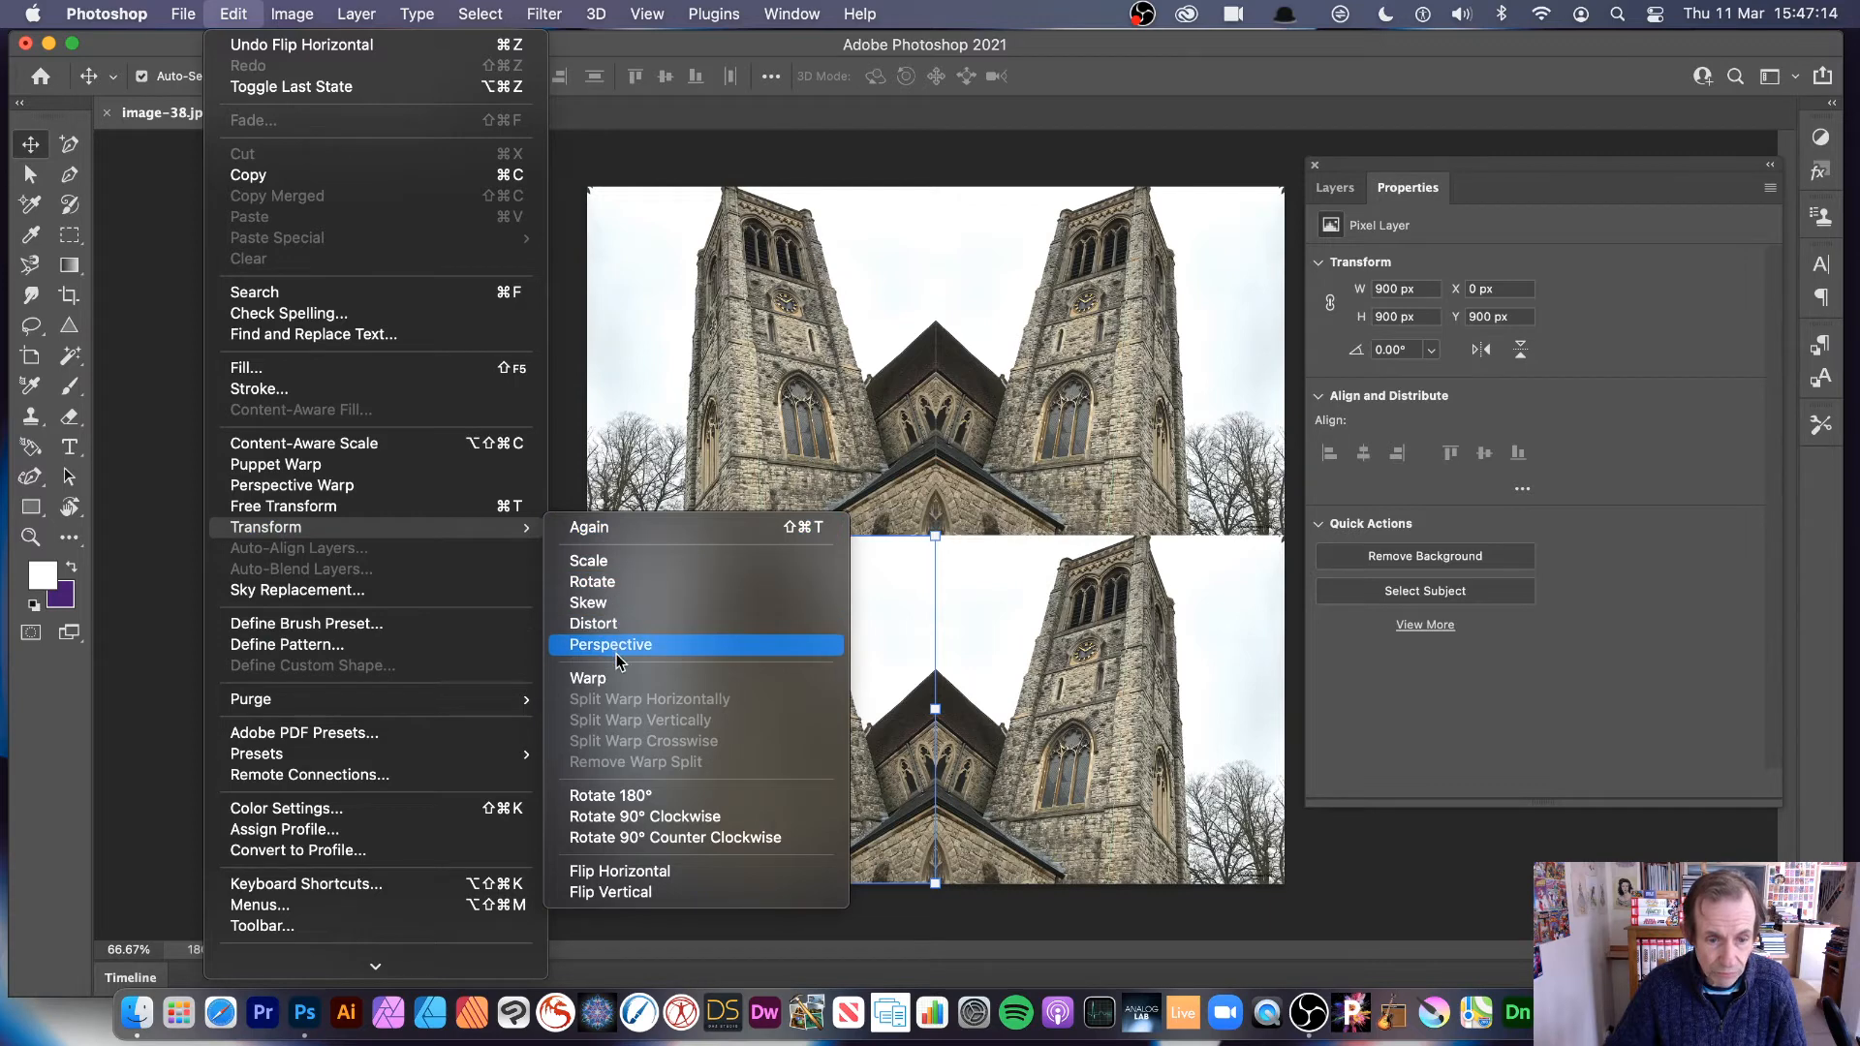
pyautogui.click(627, 892)
# Step: Flip the lower-right tower copy vertically to complete the four-way mirrored design
pyautogui.click(983, 742)
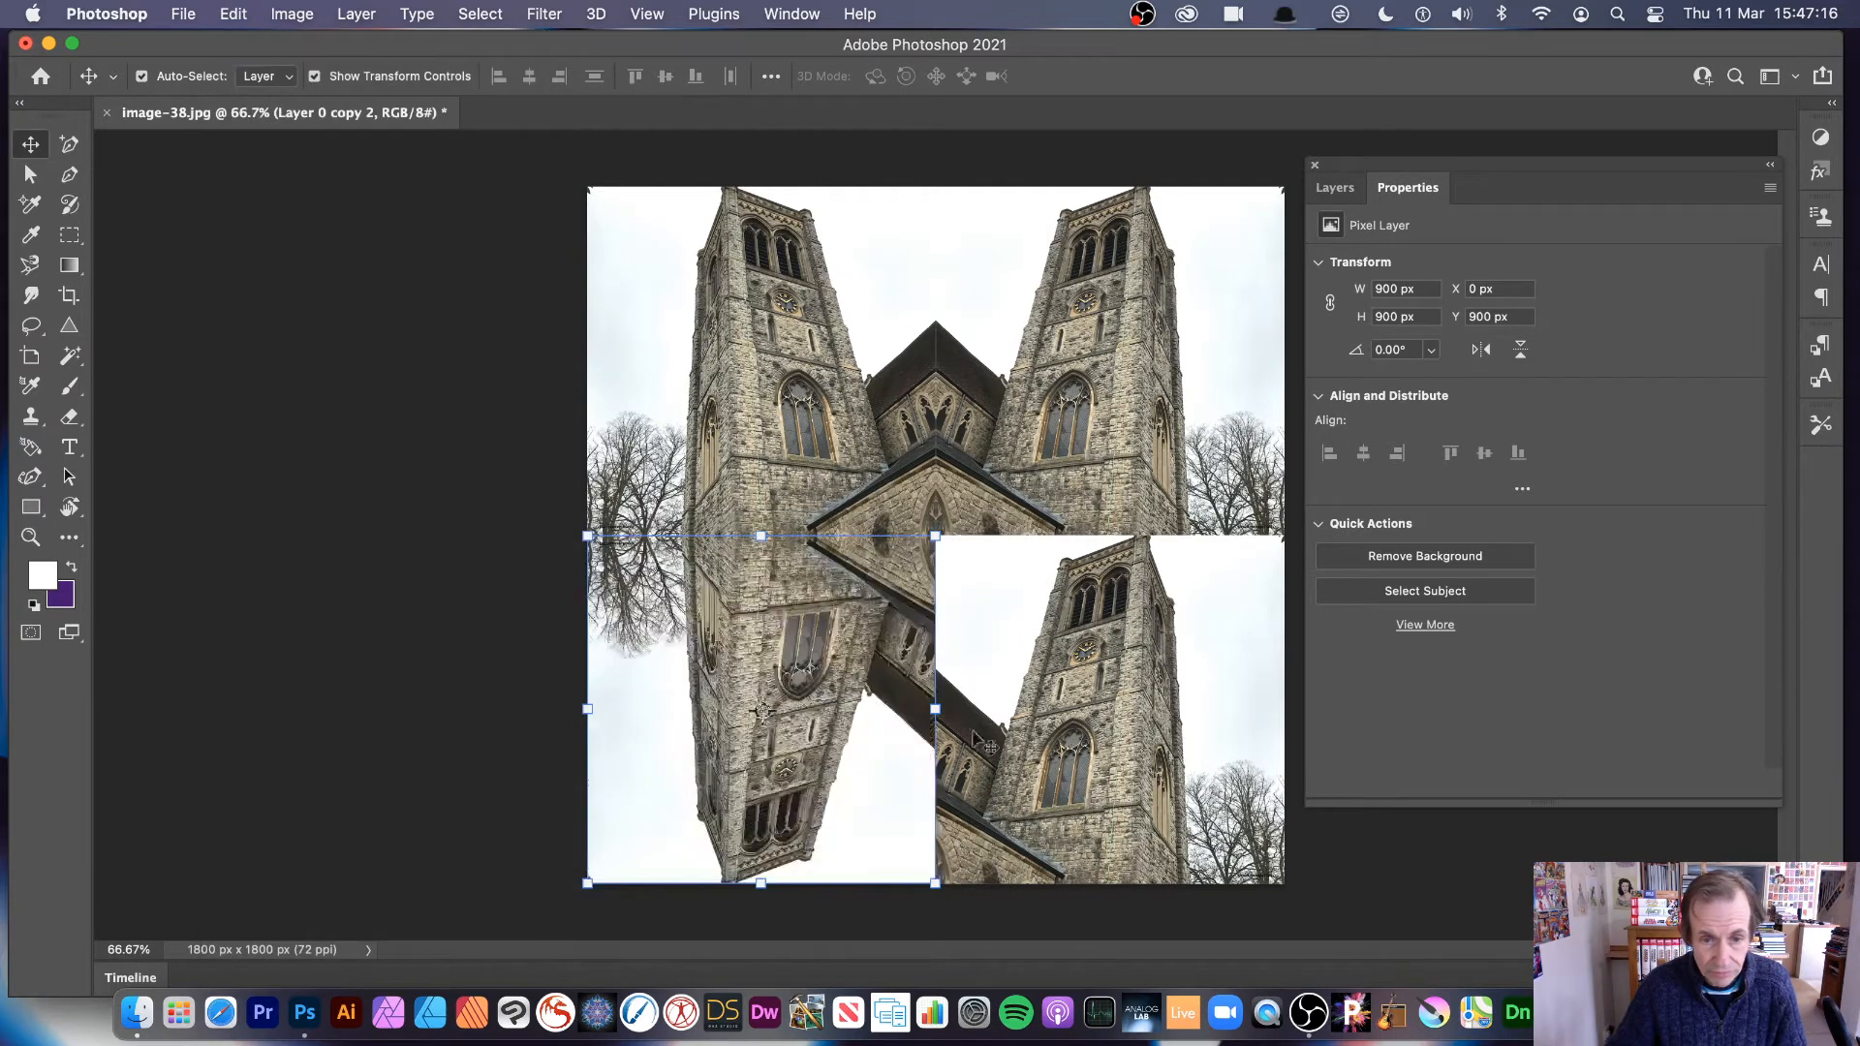
pyautogui.click(244, 16)
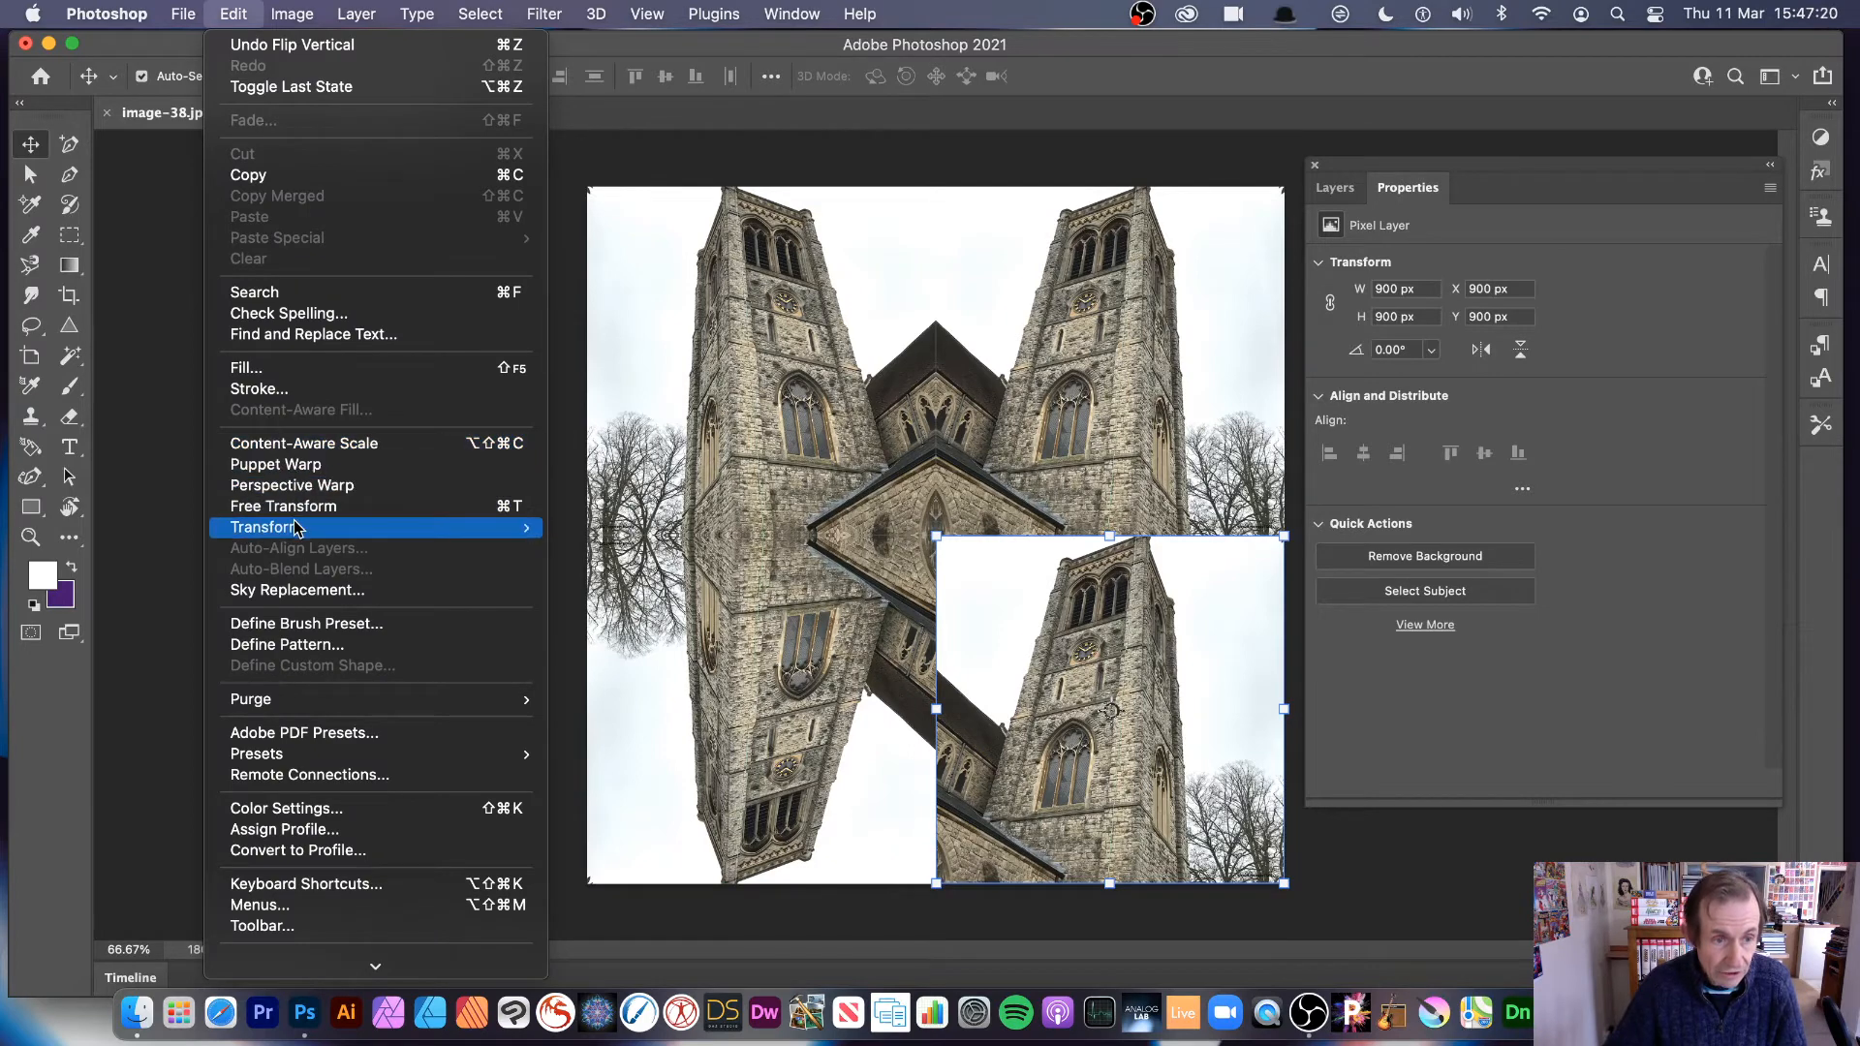
pyautogui.moveTo(291, 527)
pyautogui.click(631, 891)
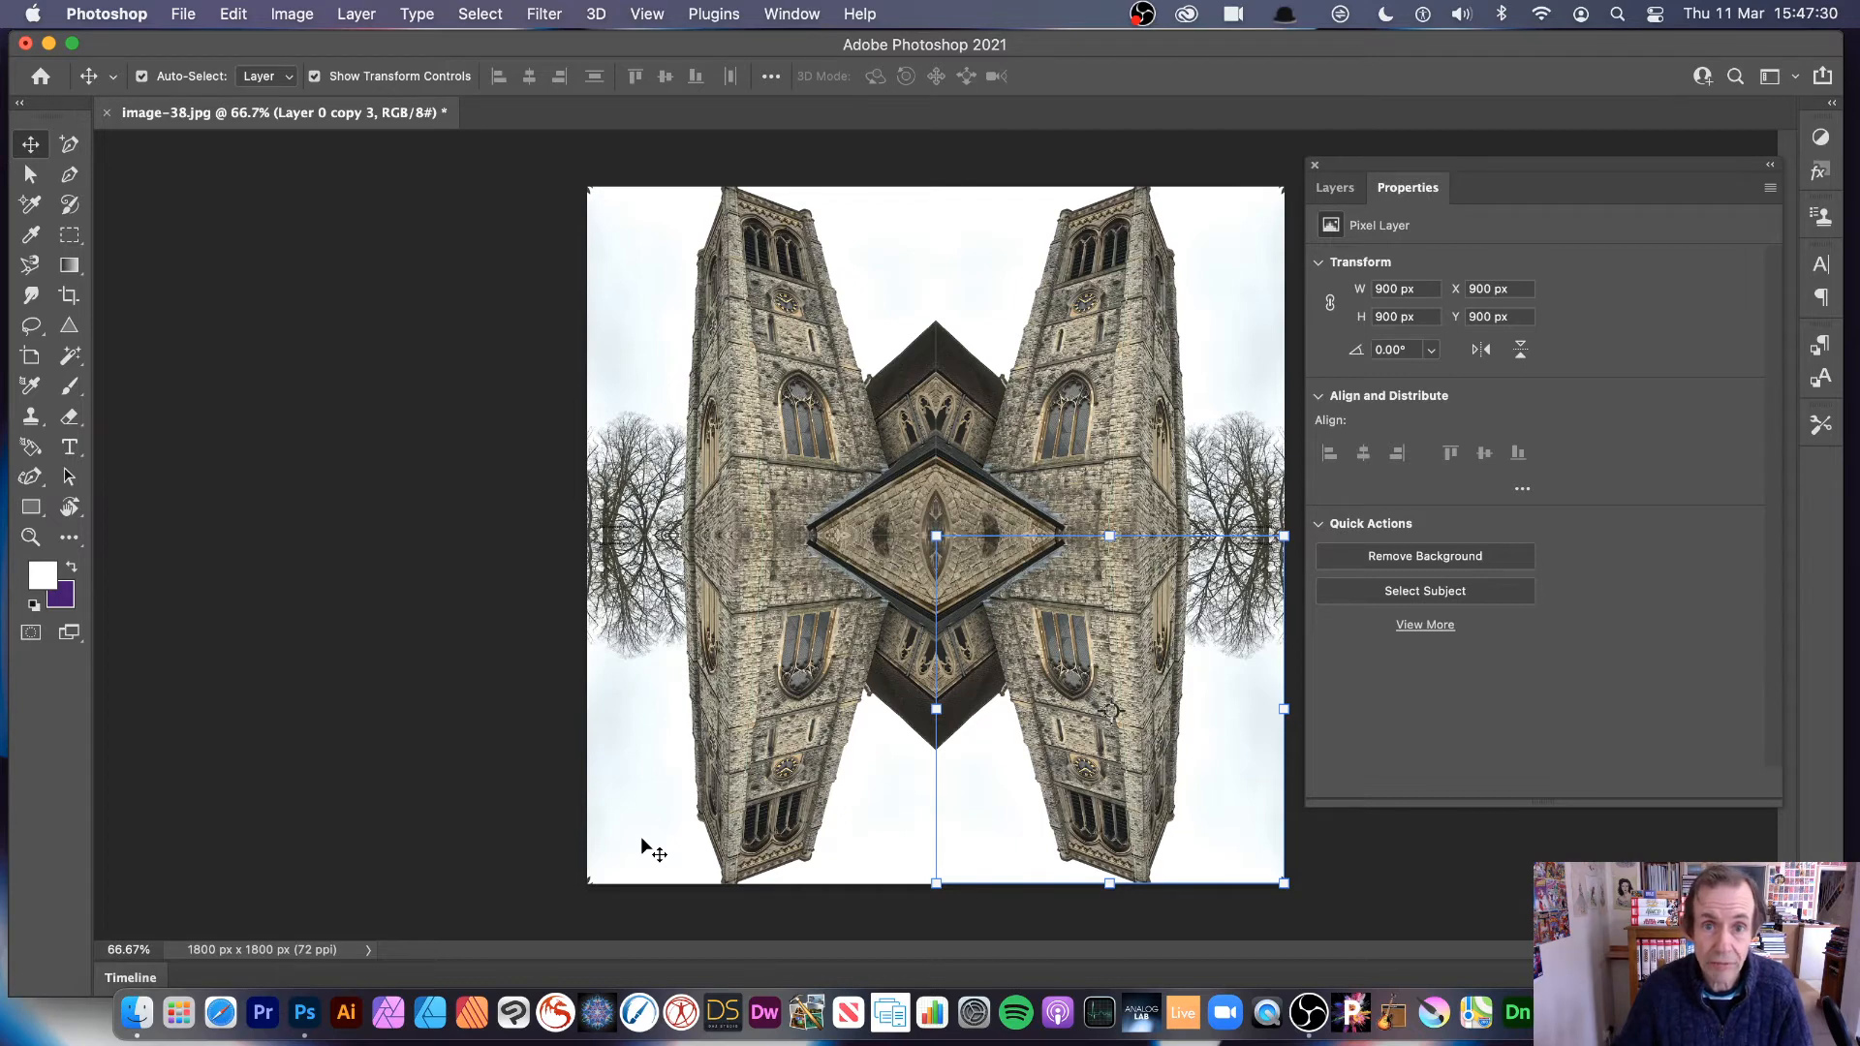
# Step: Deselect all layers and flatten the mirrored design into a single image
pyautogui.click(405, 515)
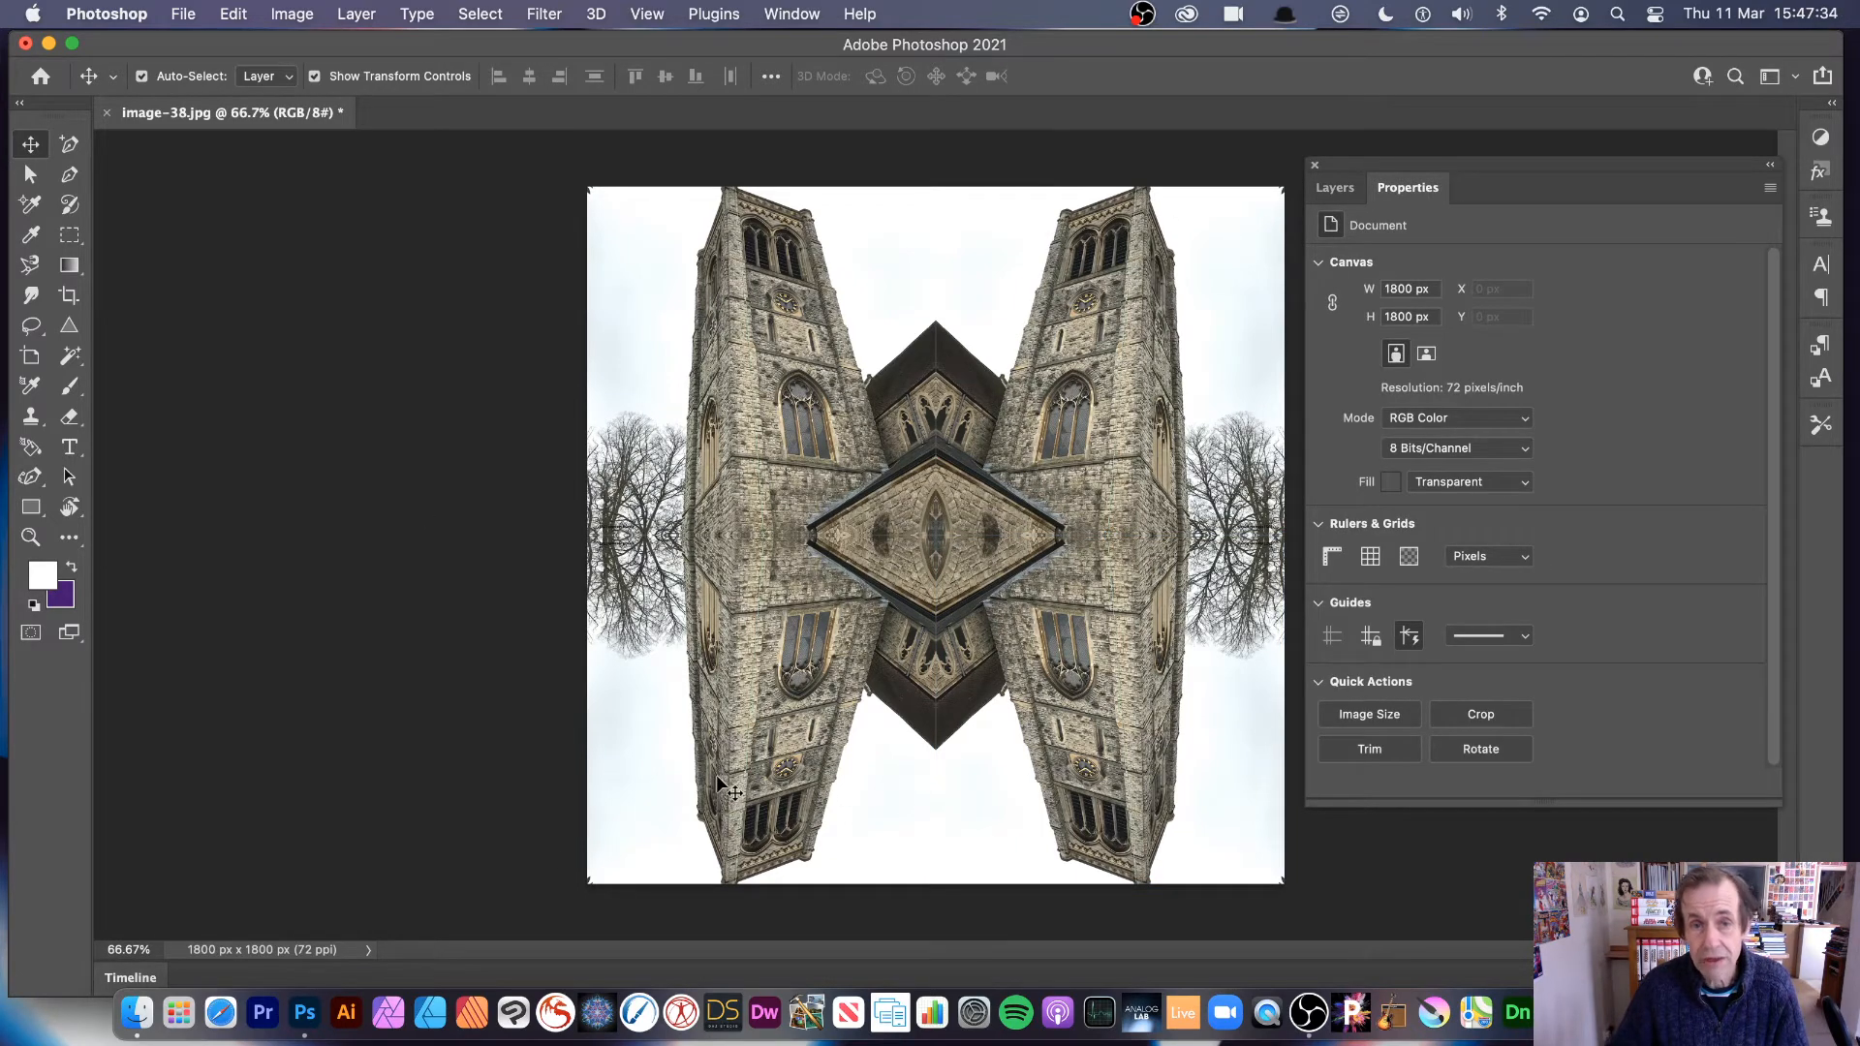
pyautogui.click(356, 14)
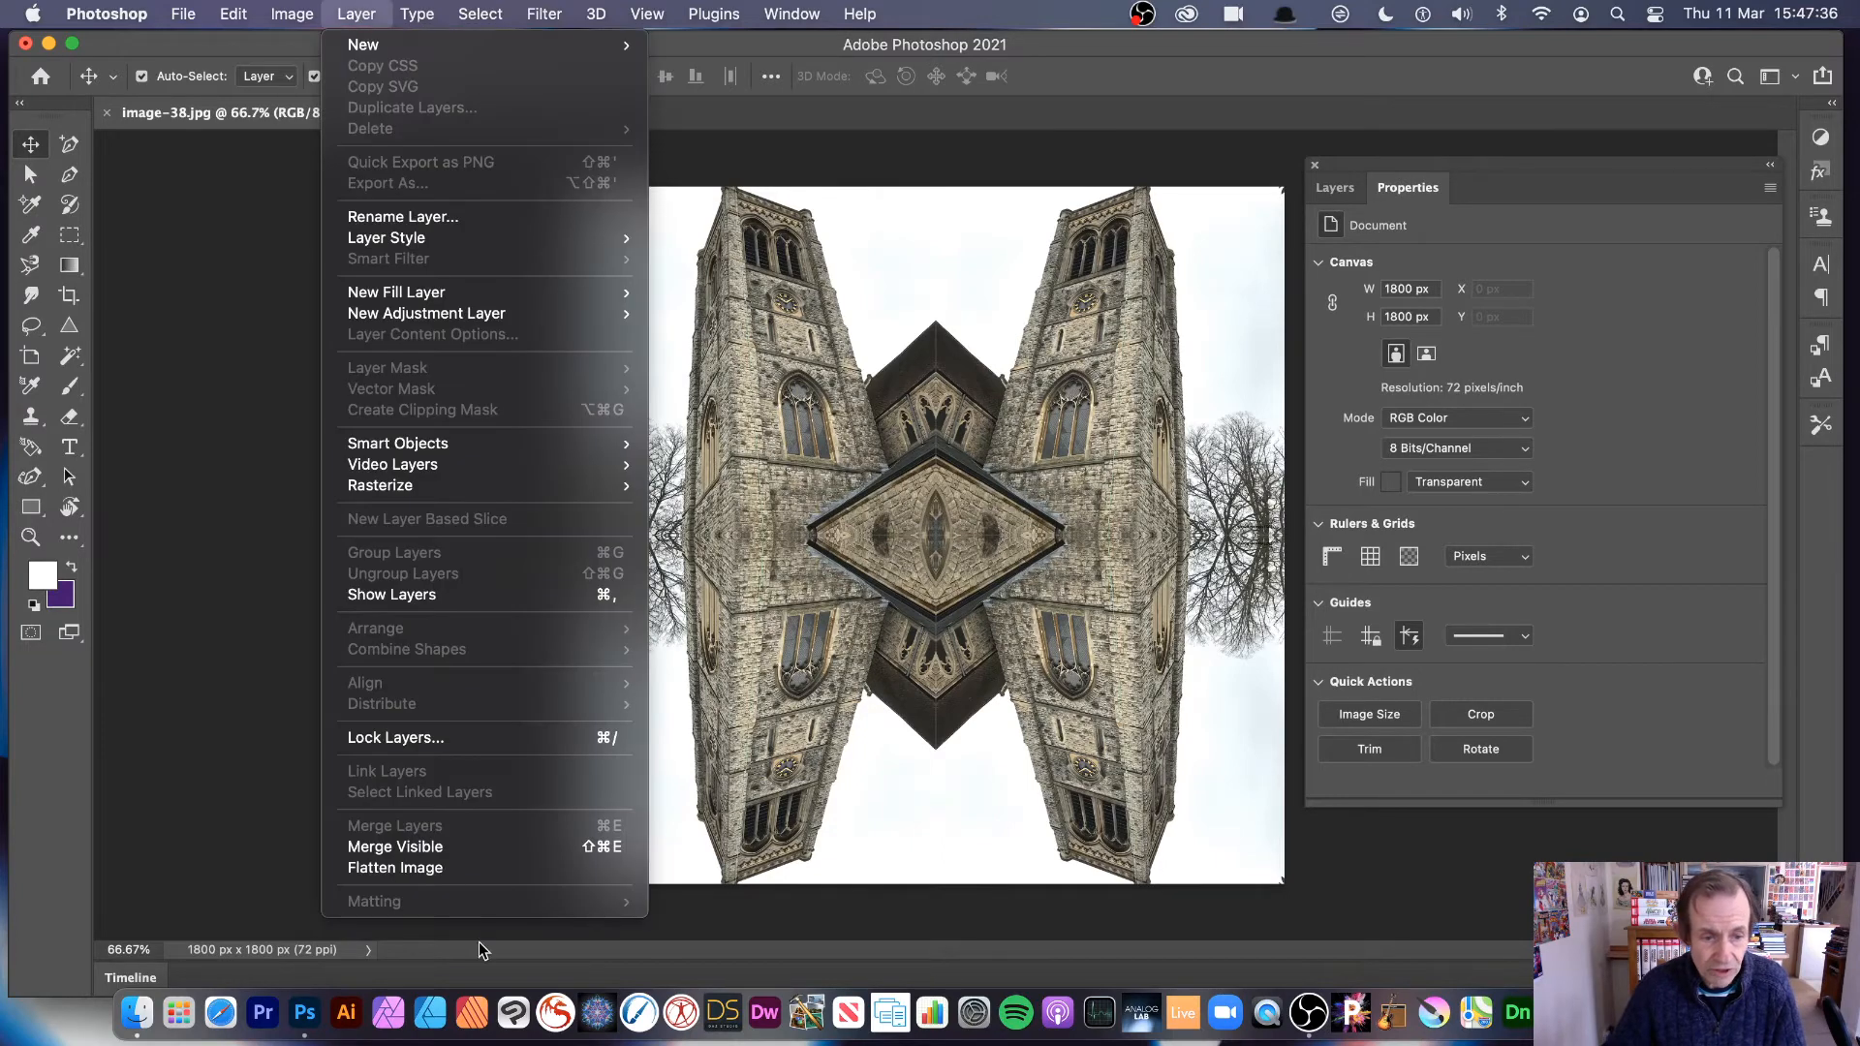
pyautogui.click(463, 867)
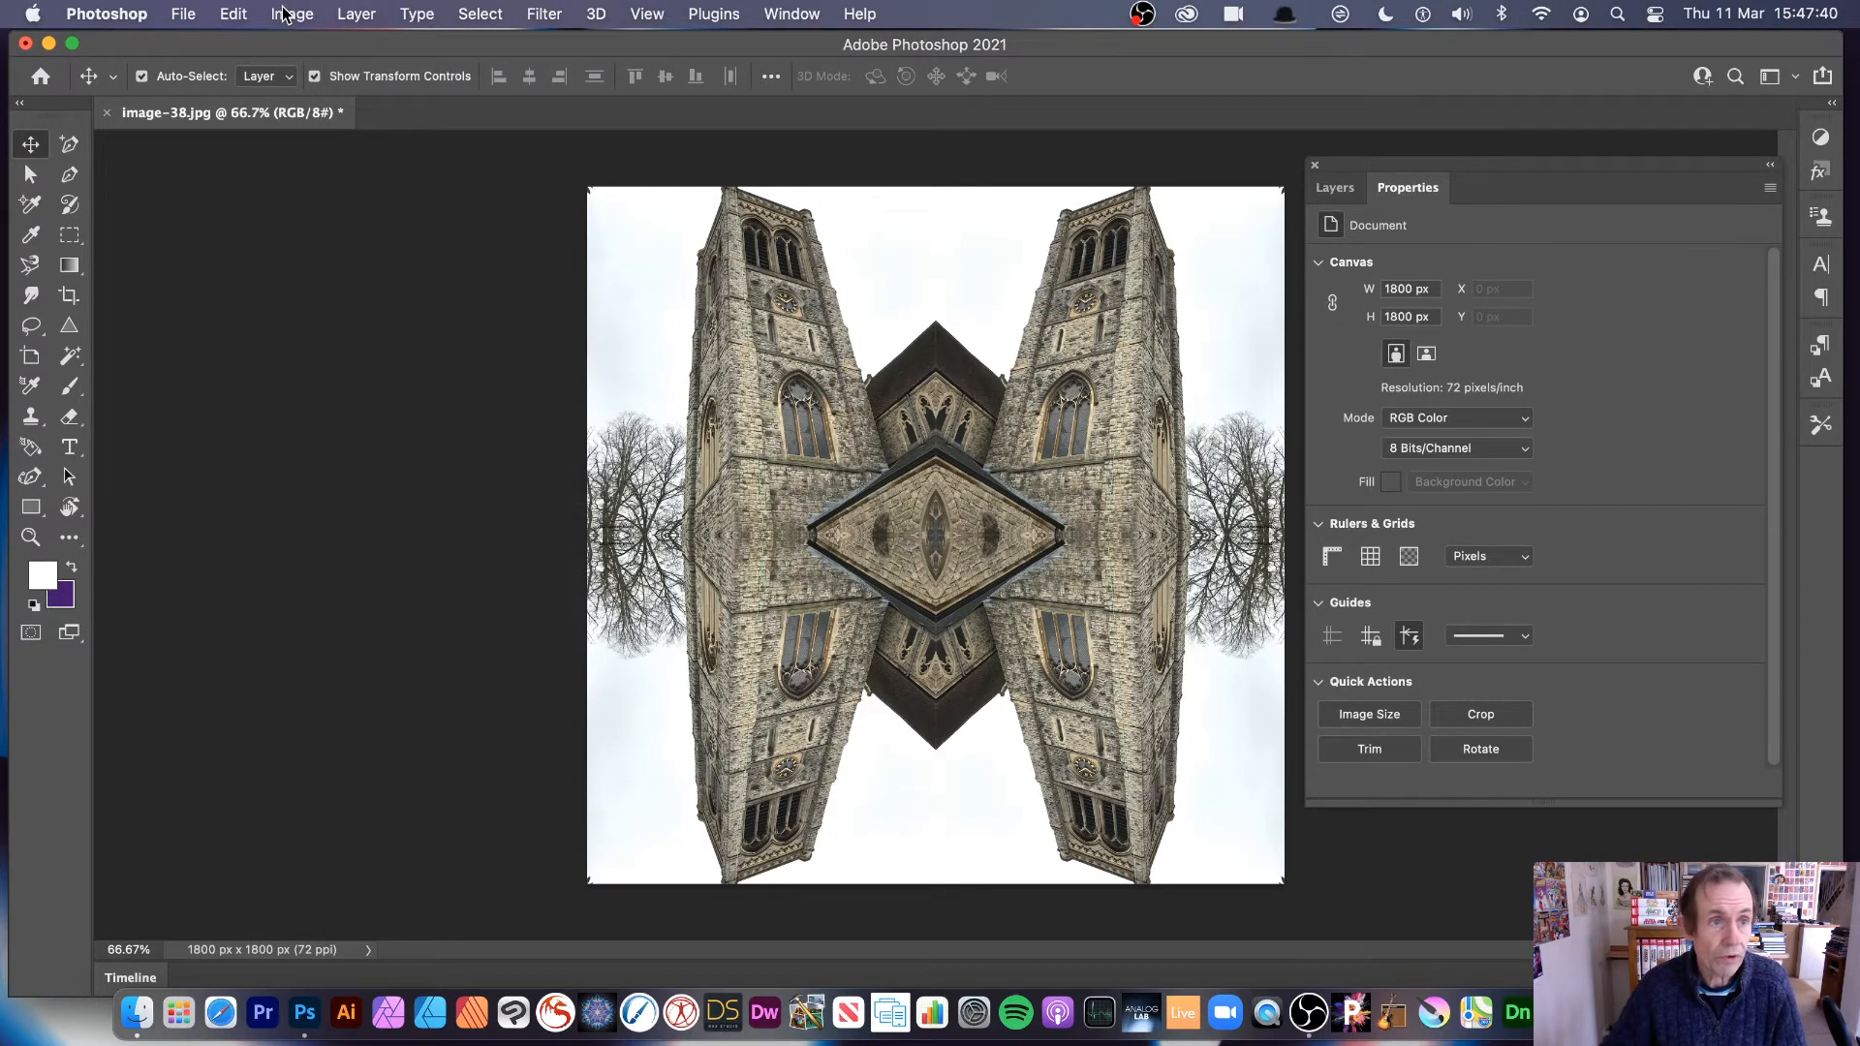
# Step: Define the flattened mirrored tower image as a pattern named image-38.jpg
pyautogui.click(239, 14)
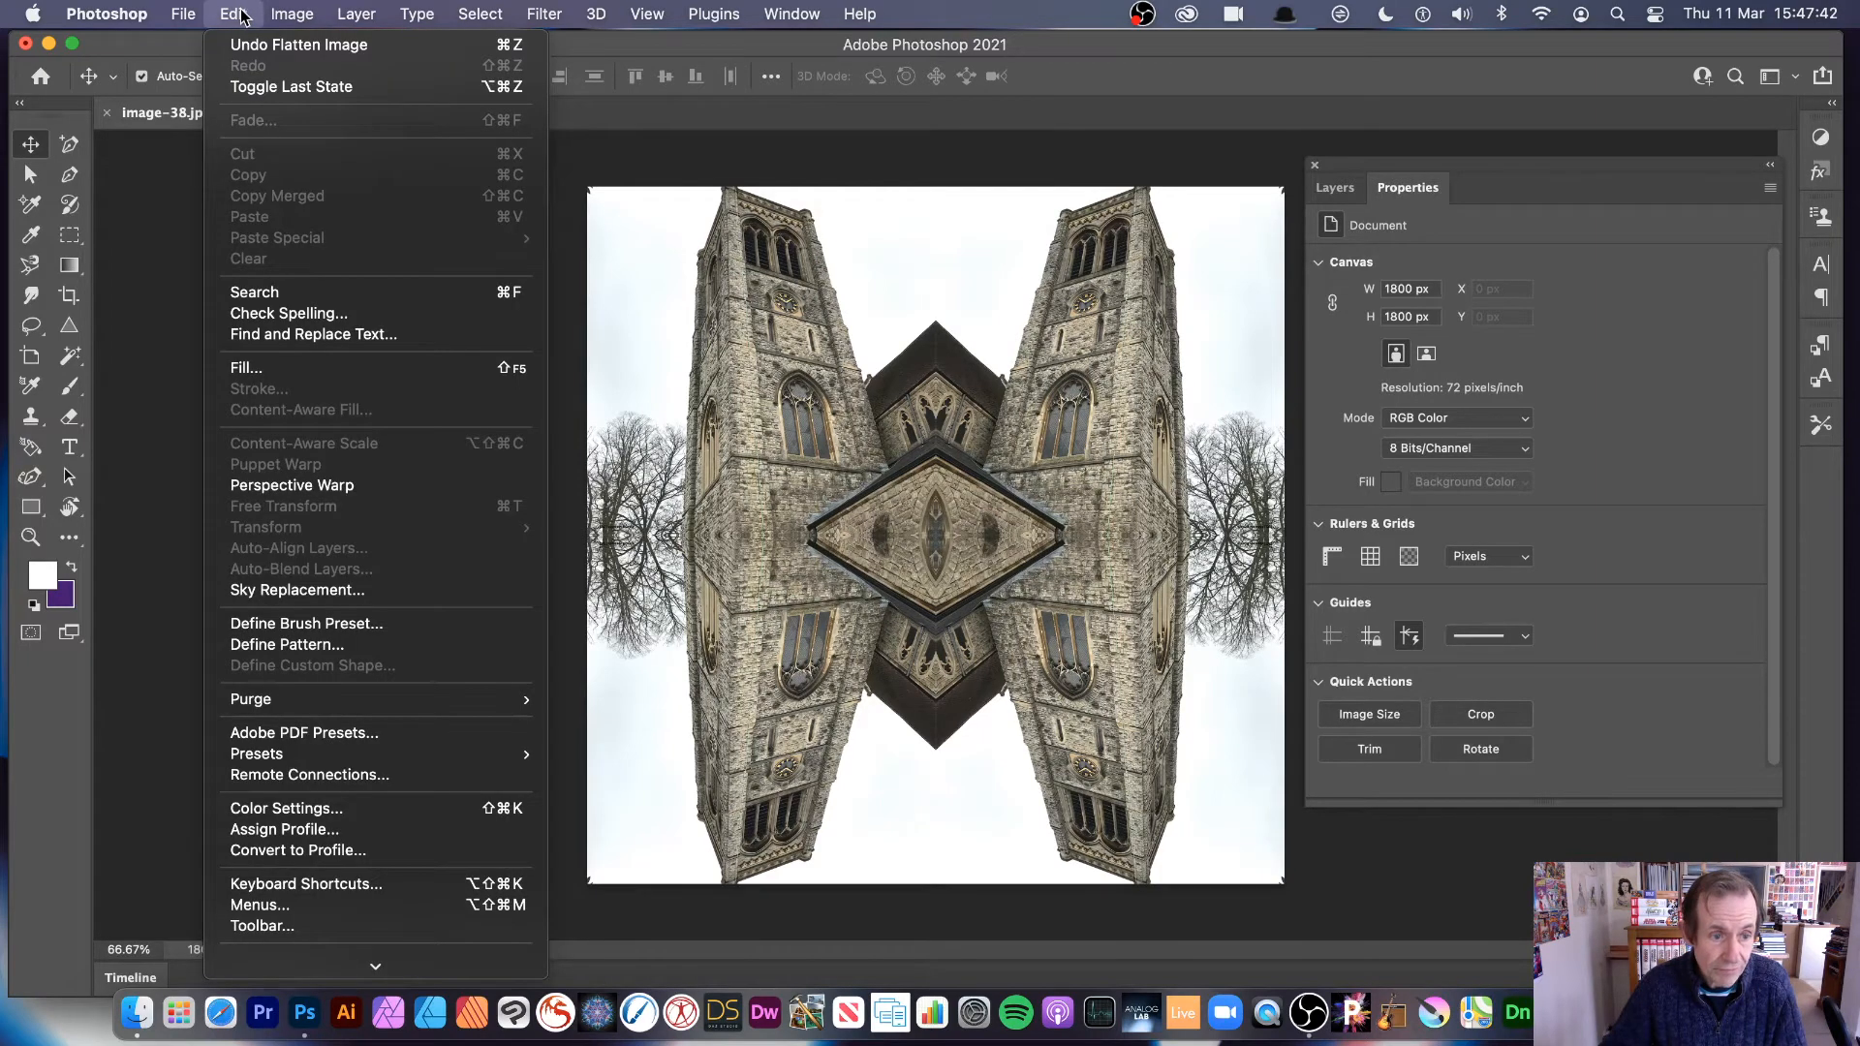
pyautogui.click(302, 647)
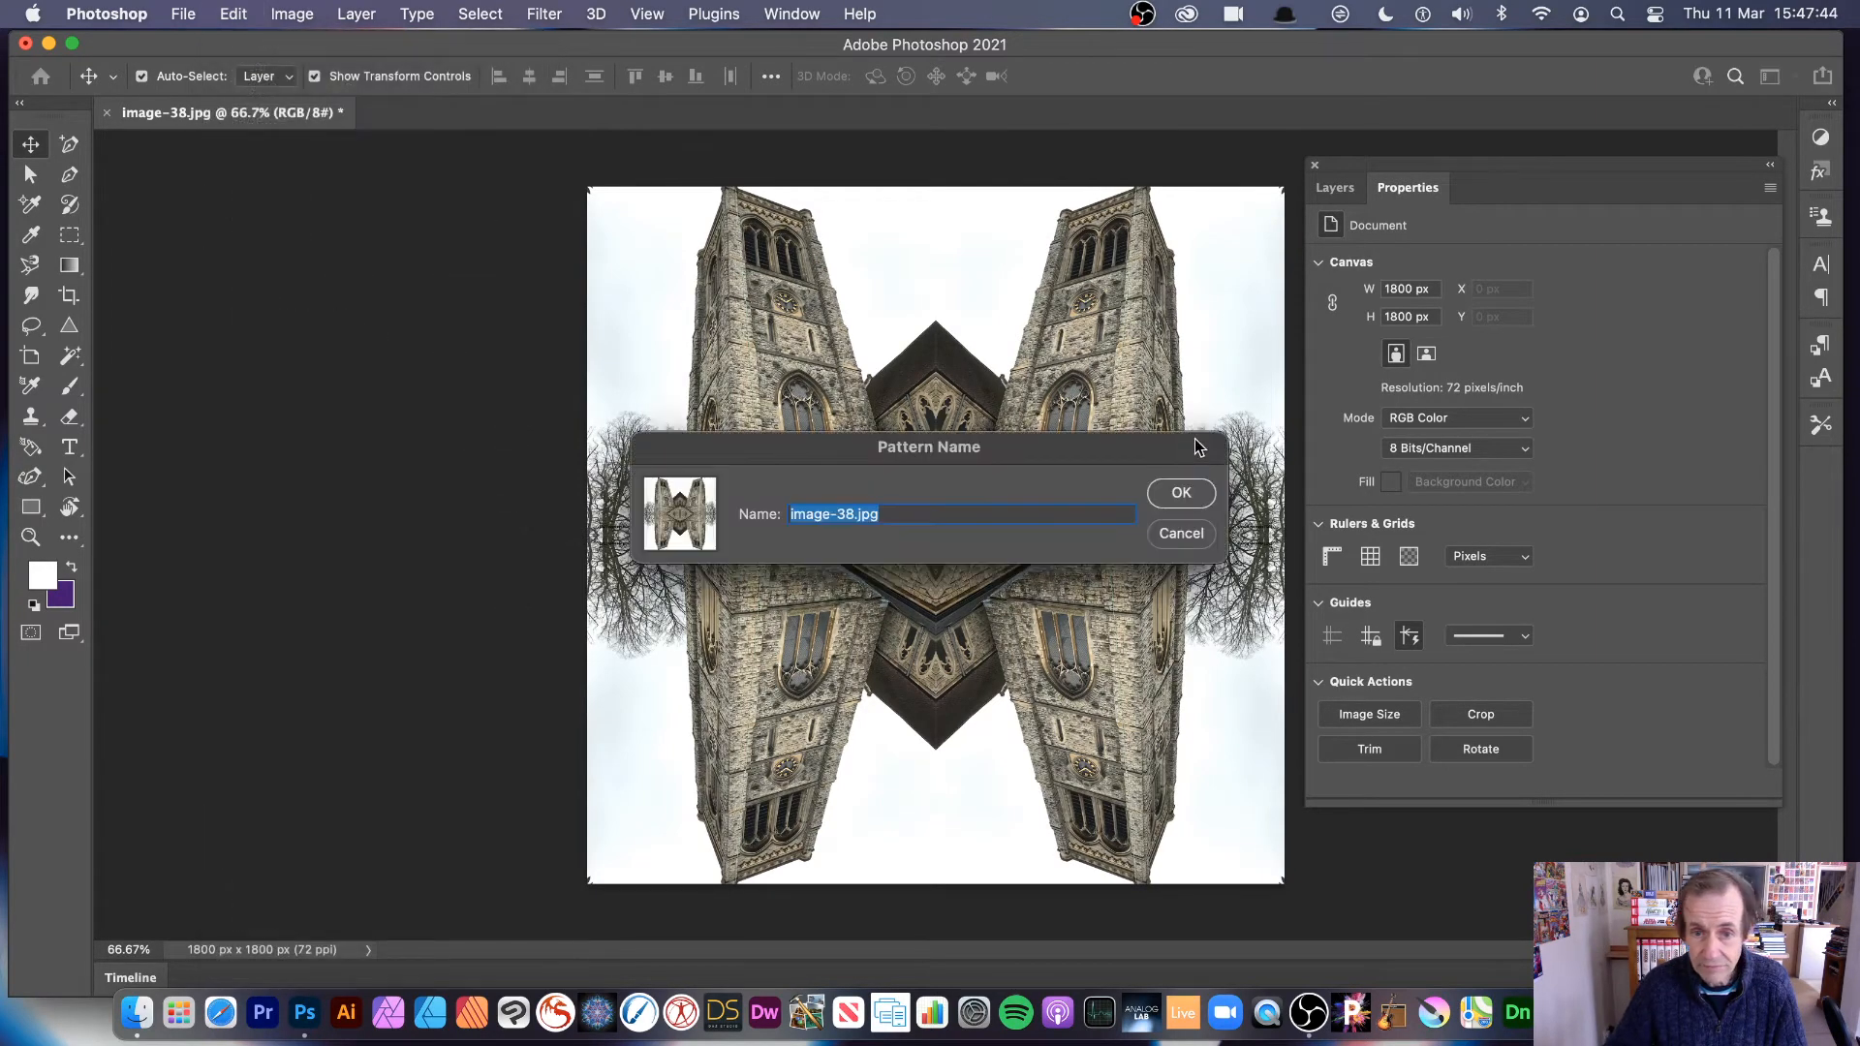
pyautogui.click(1206, 496)
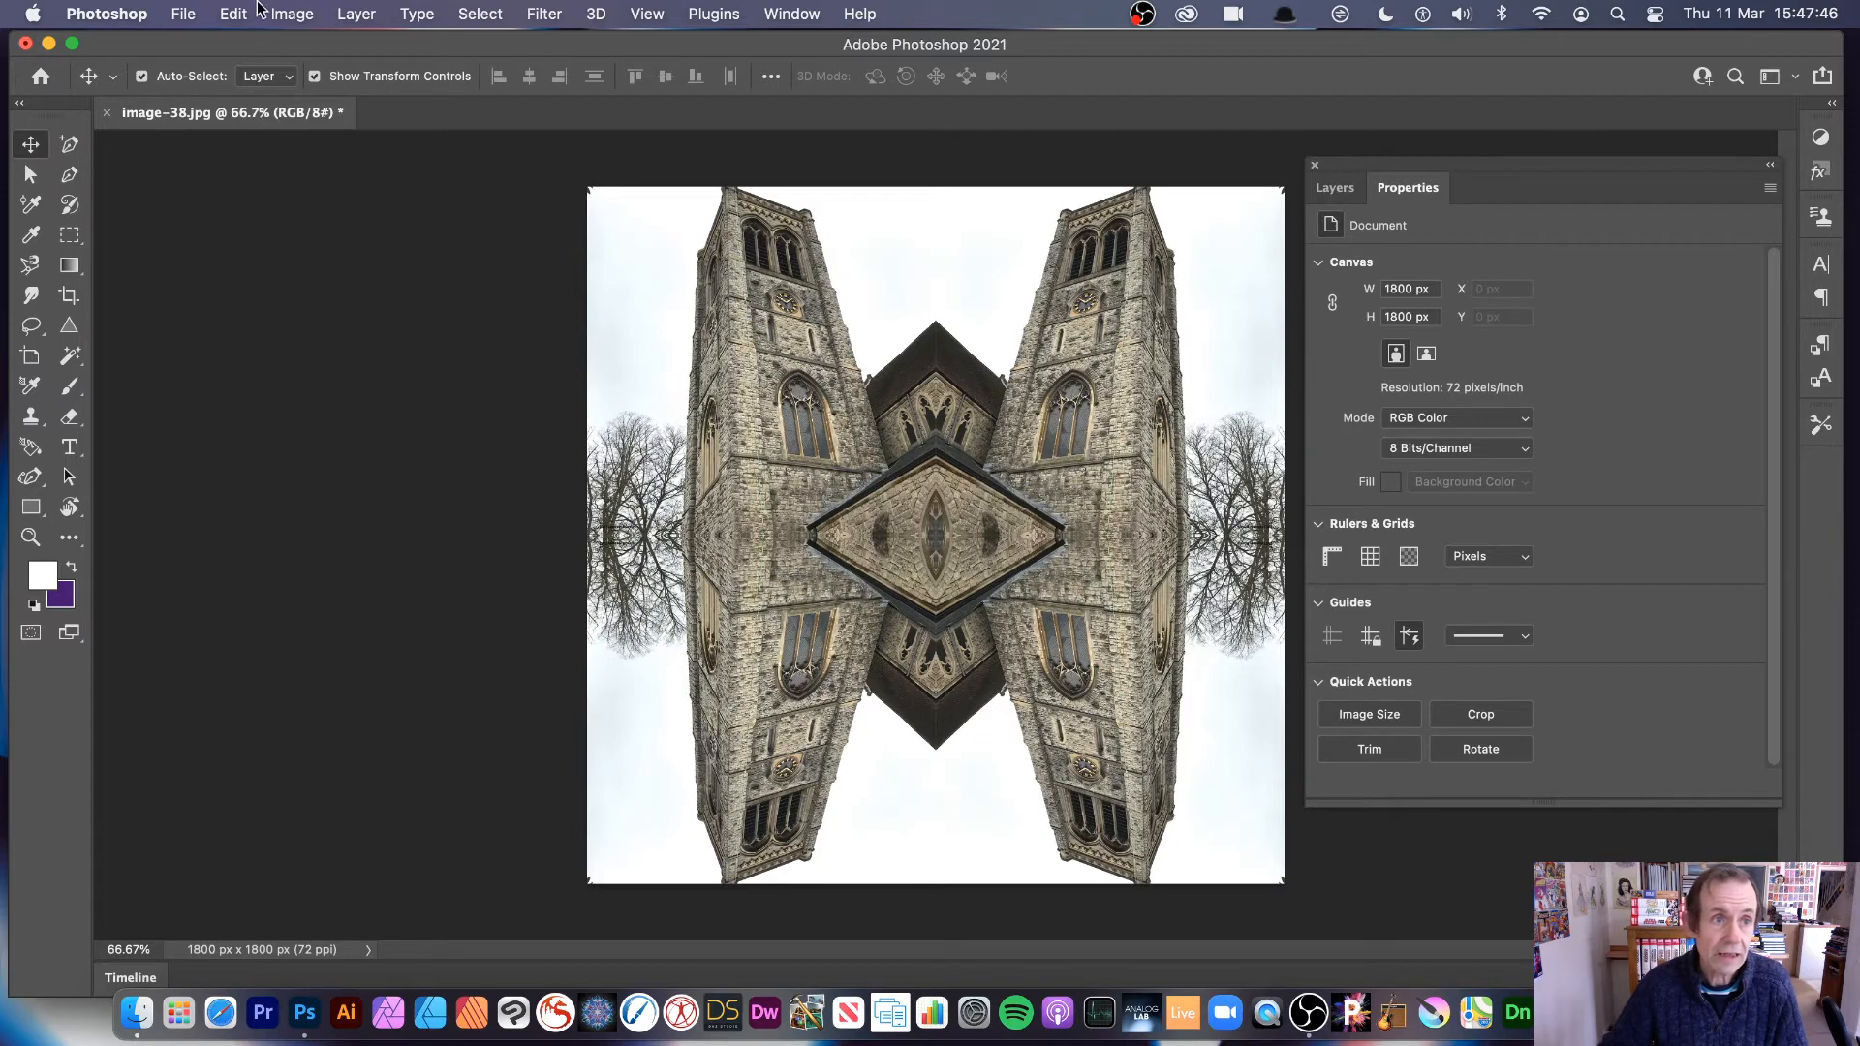
# Step: Add a pattern fill layer over the image and choose the newly defined mirrored tower pattern, the last in the pattern list
pyautogui.click(354, 15)
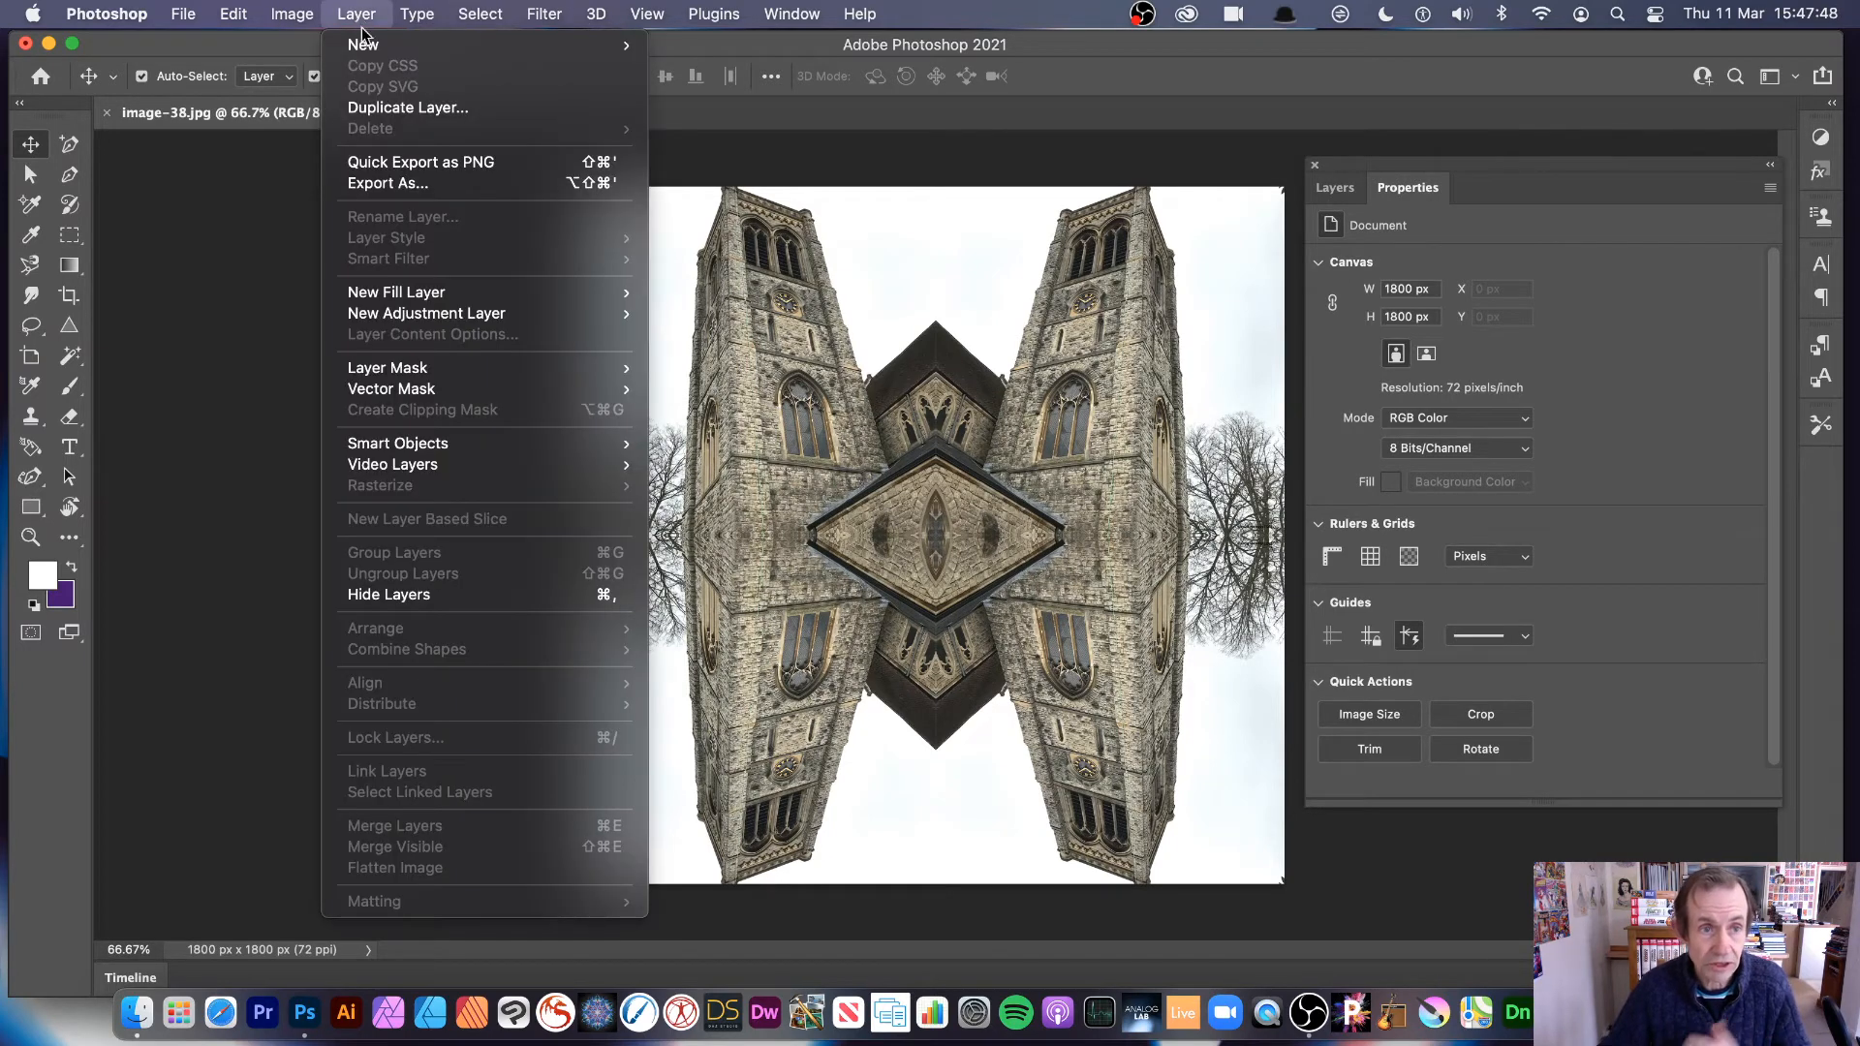
pyautogui.moveTo(368, 45)
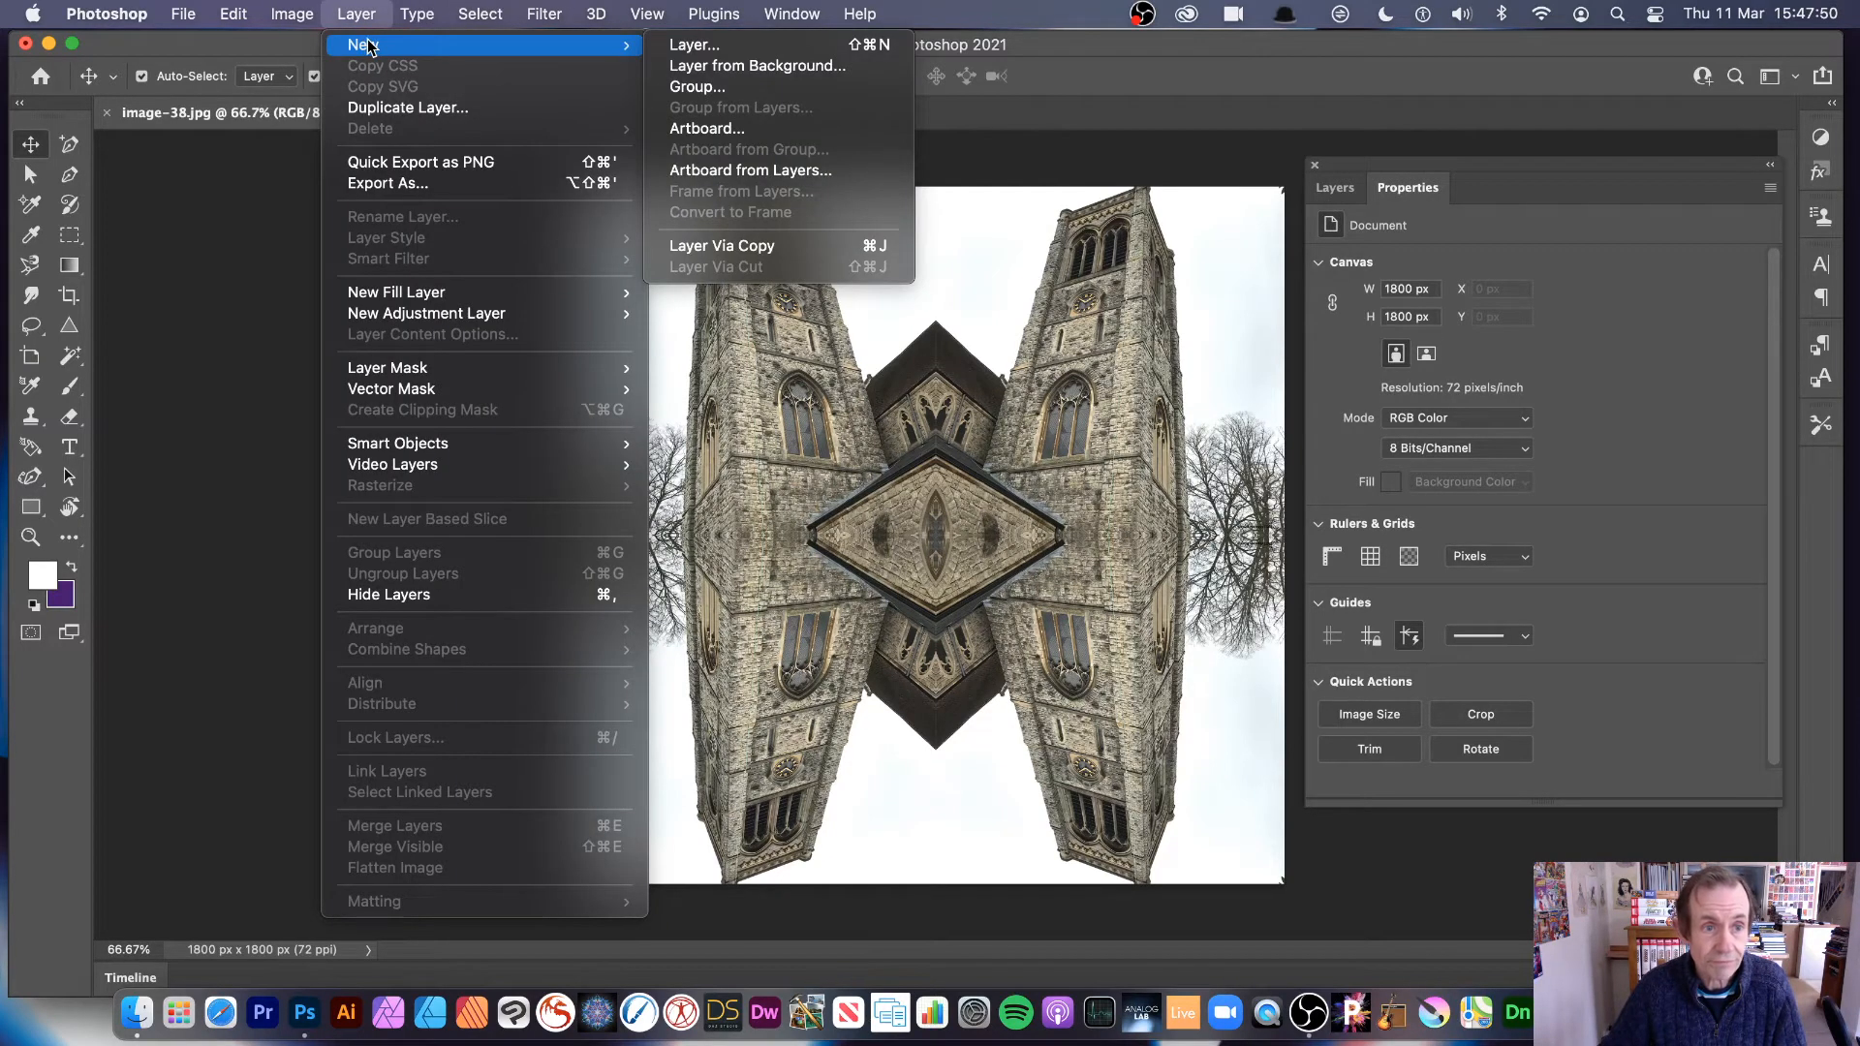
pyautogui.moveTo(375, 292)
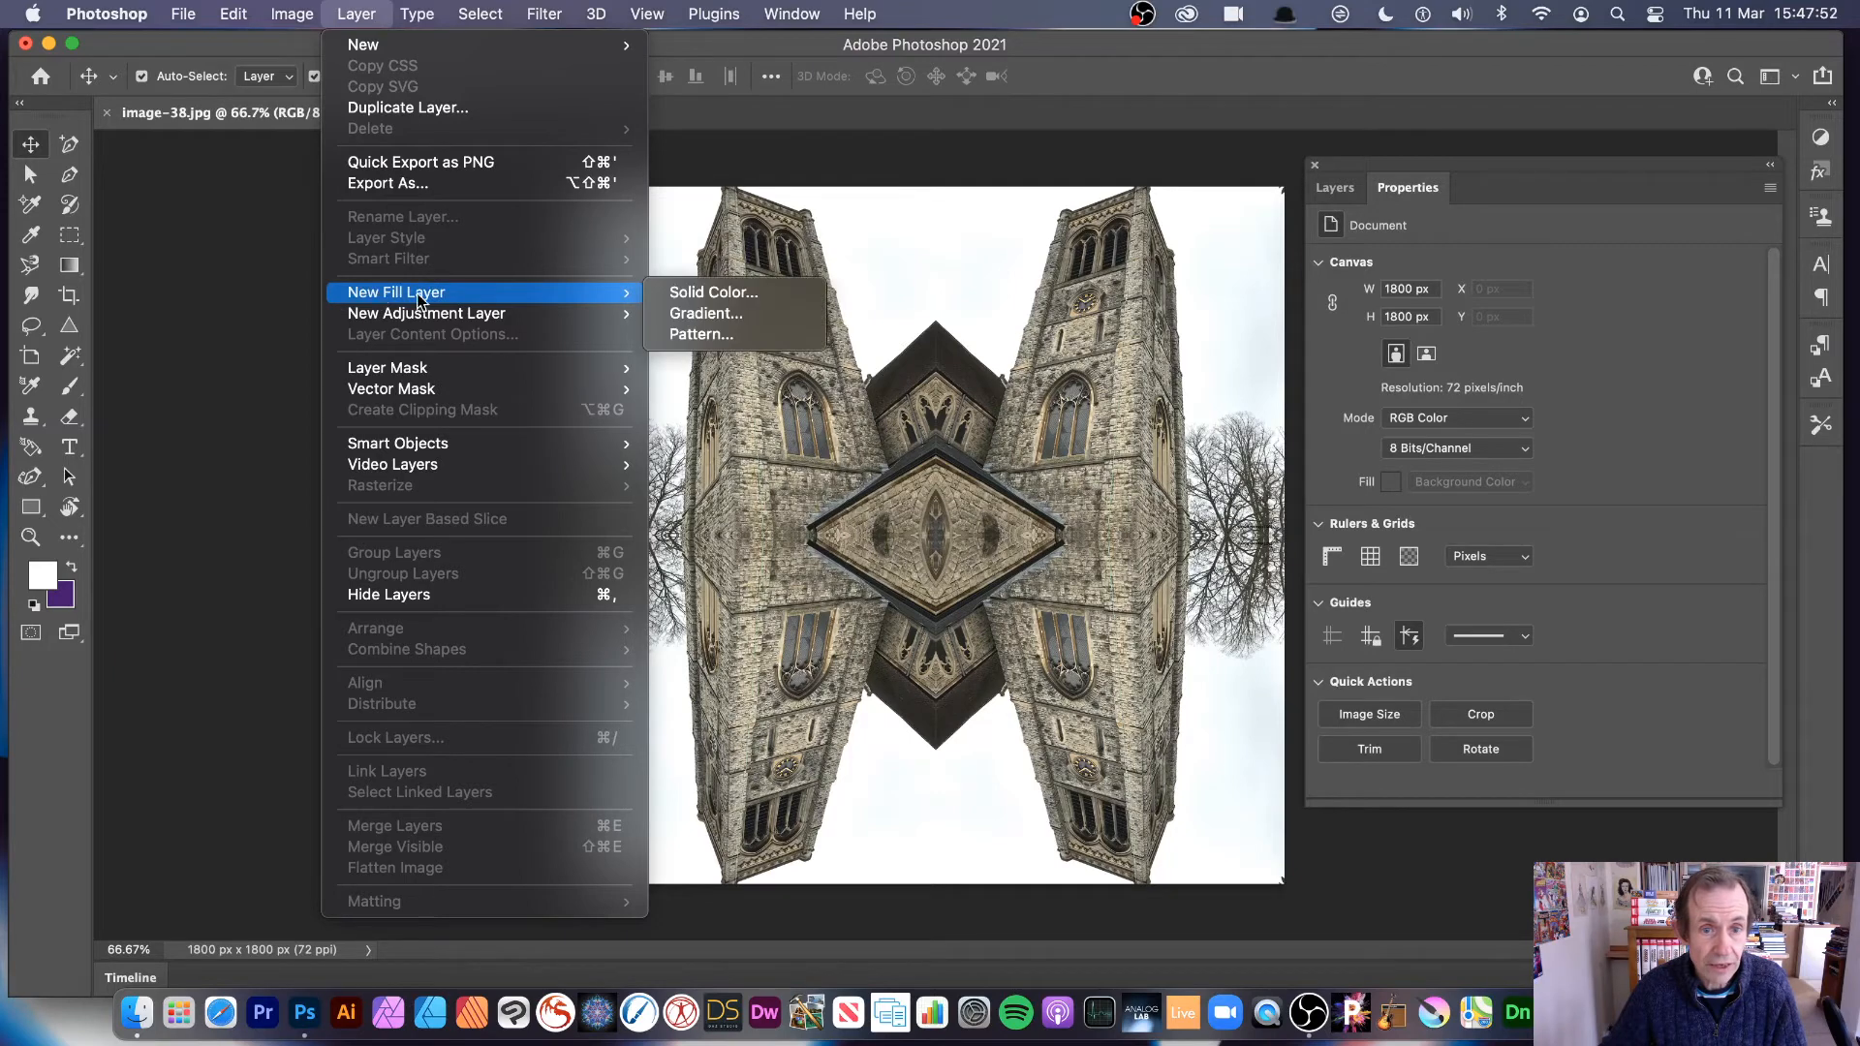
pyautogui.click(678, 339)
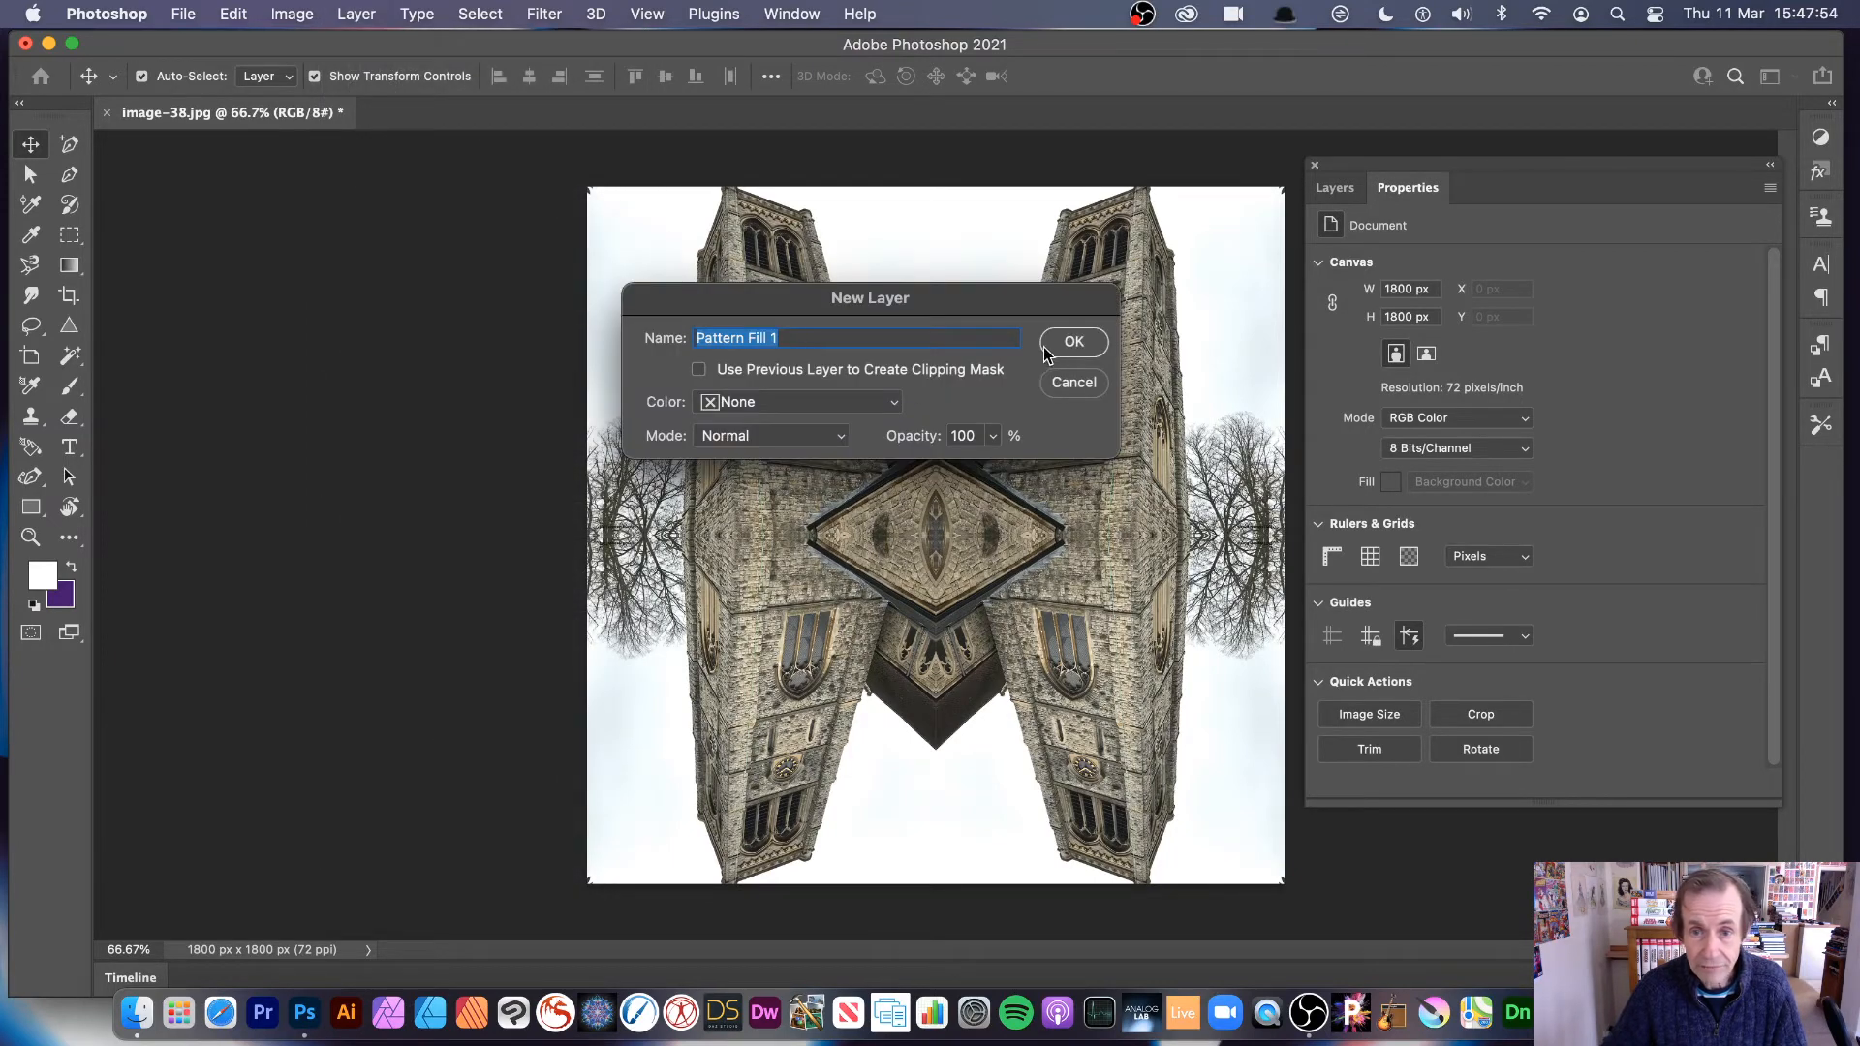
pyautogui.click(1051, 342)
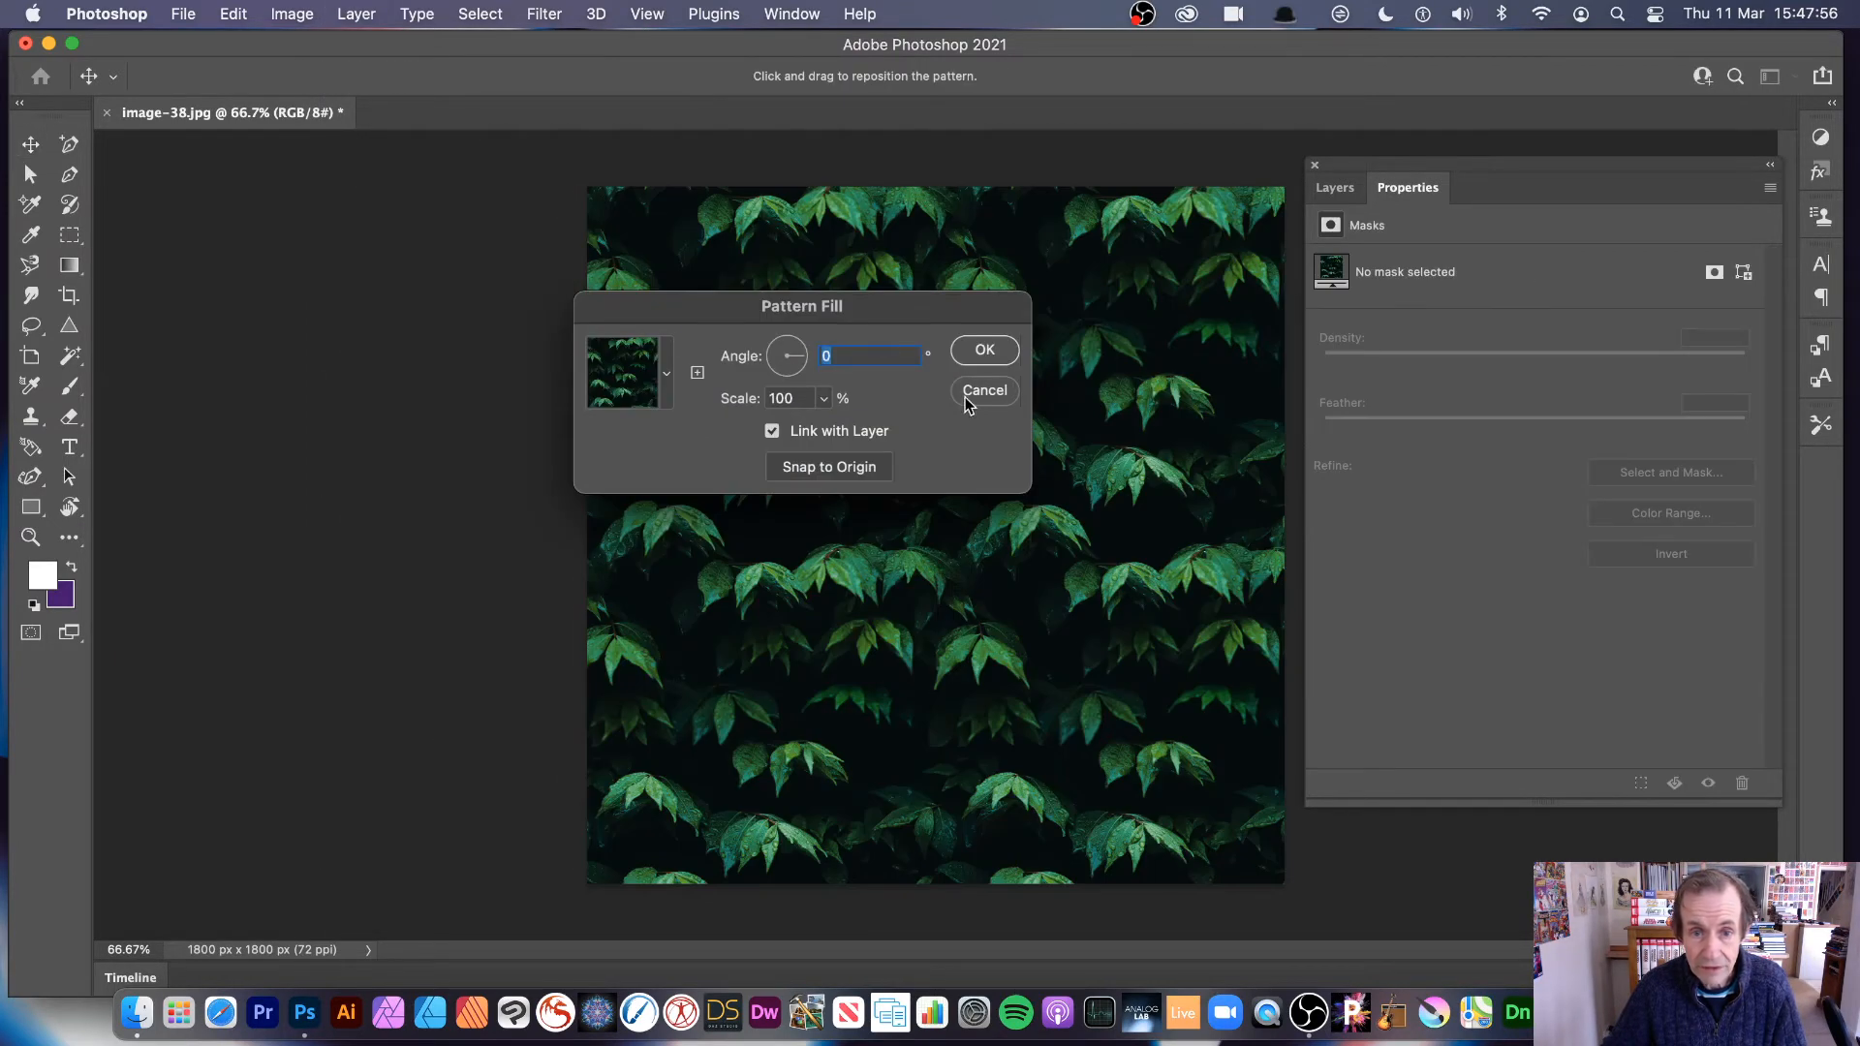
pyautogui.click(668, 374)
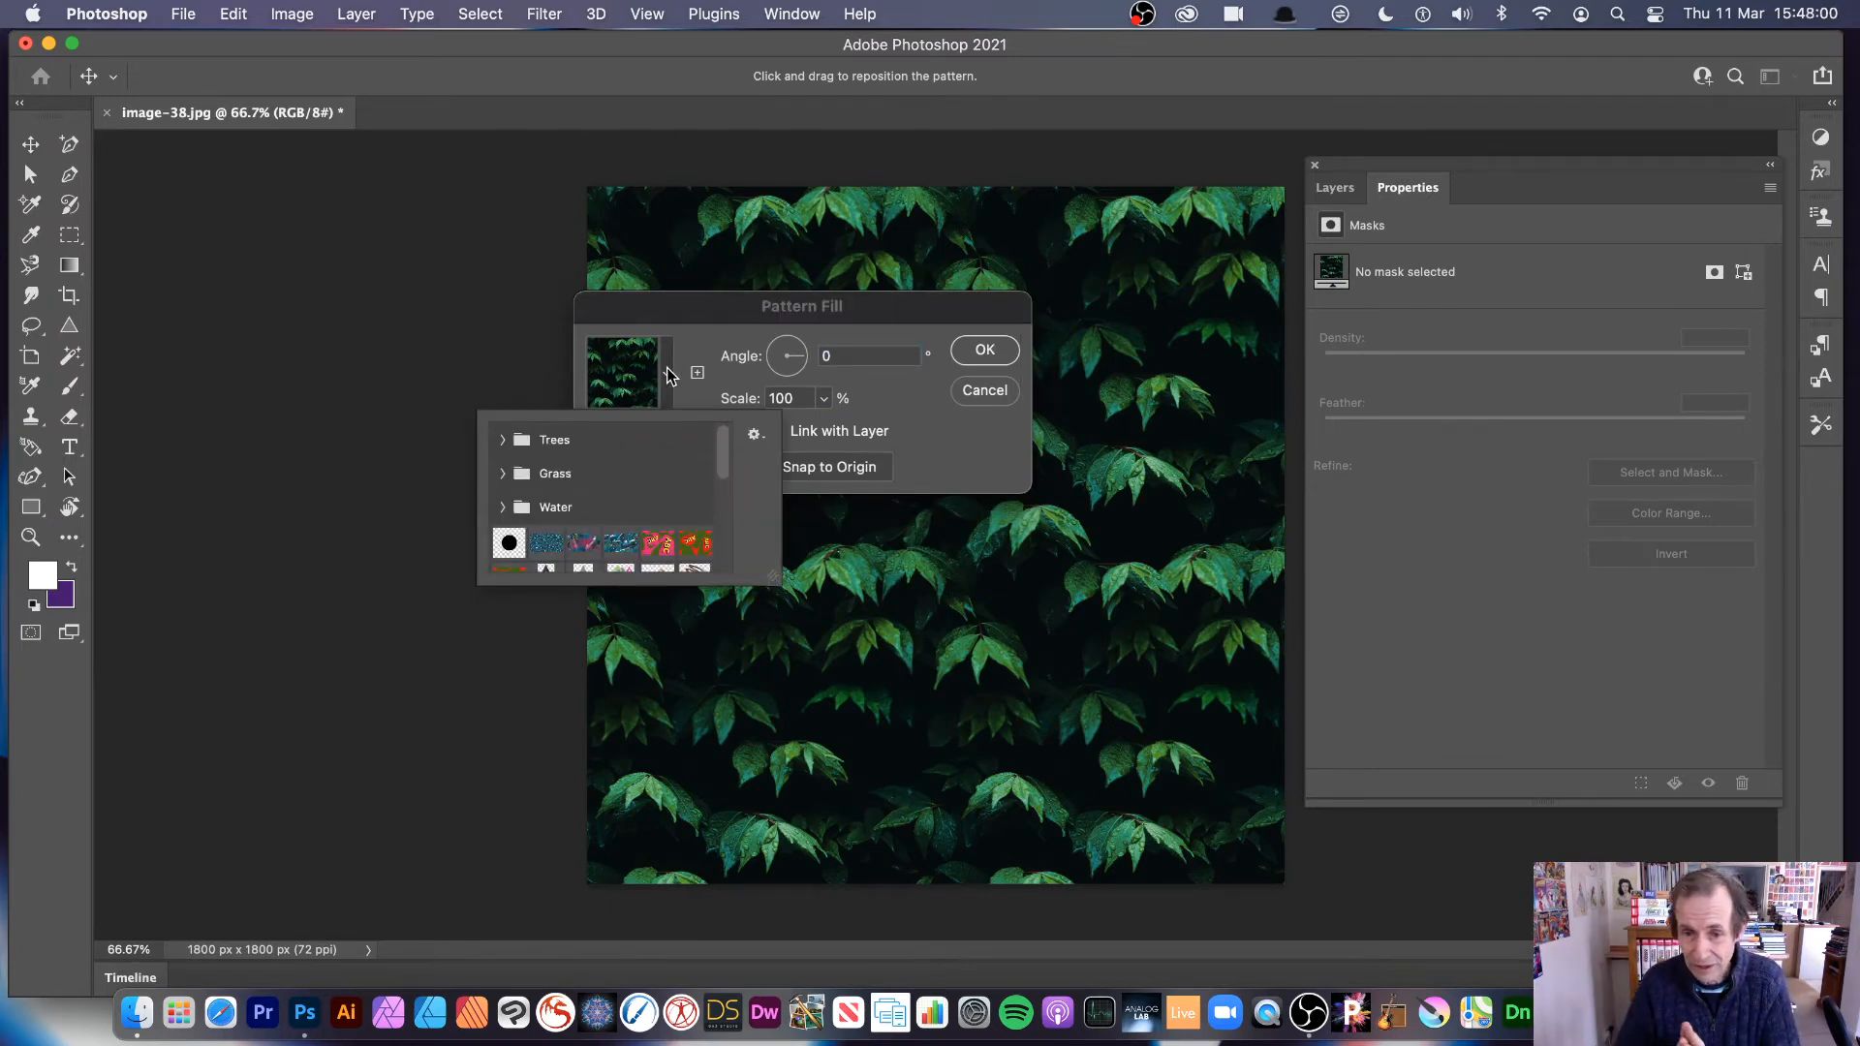
pyautogui.moveTo(726, 469); pyautogui.dragTo(741, 586)
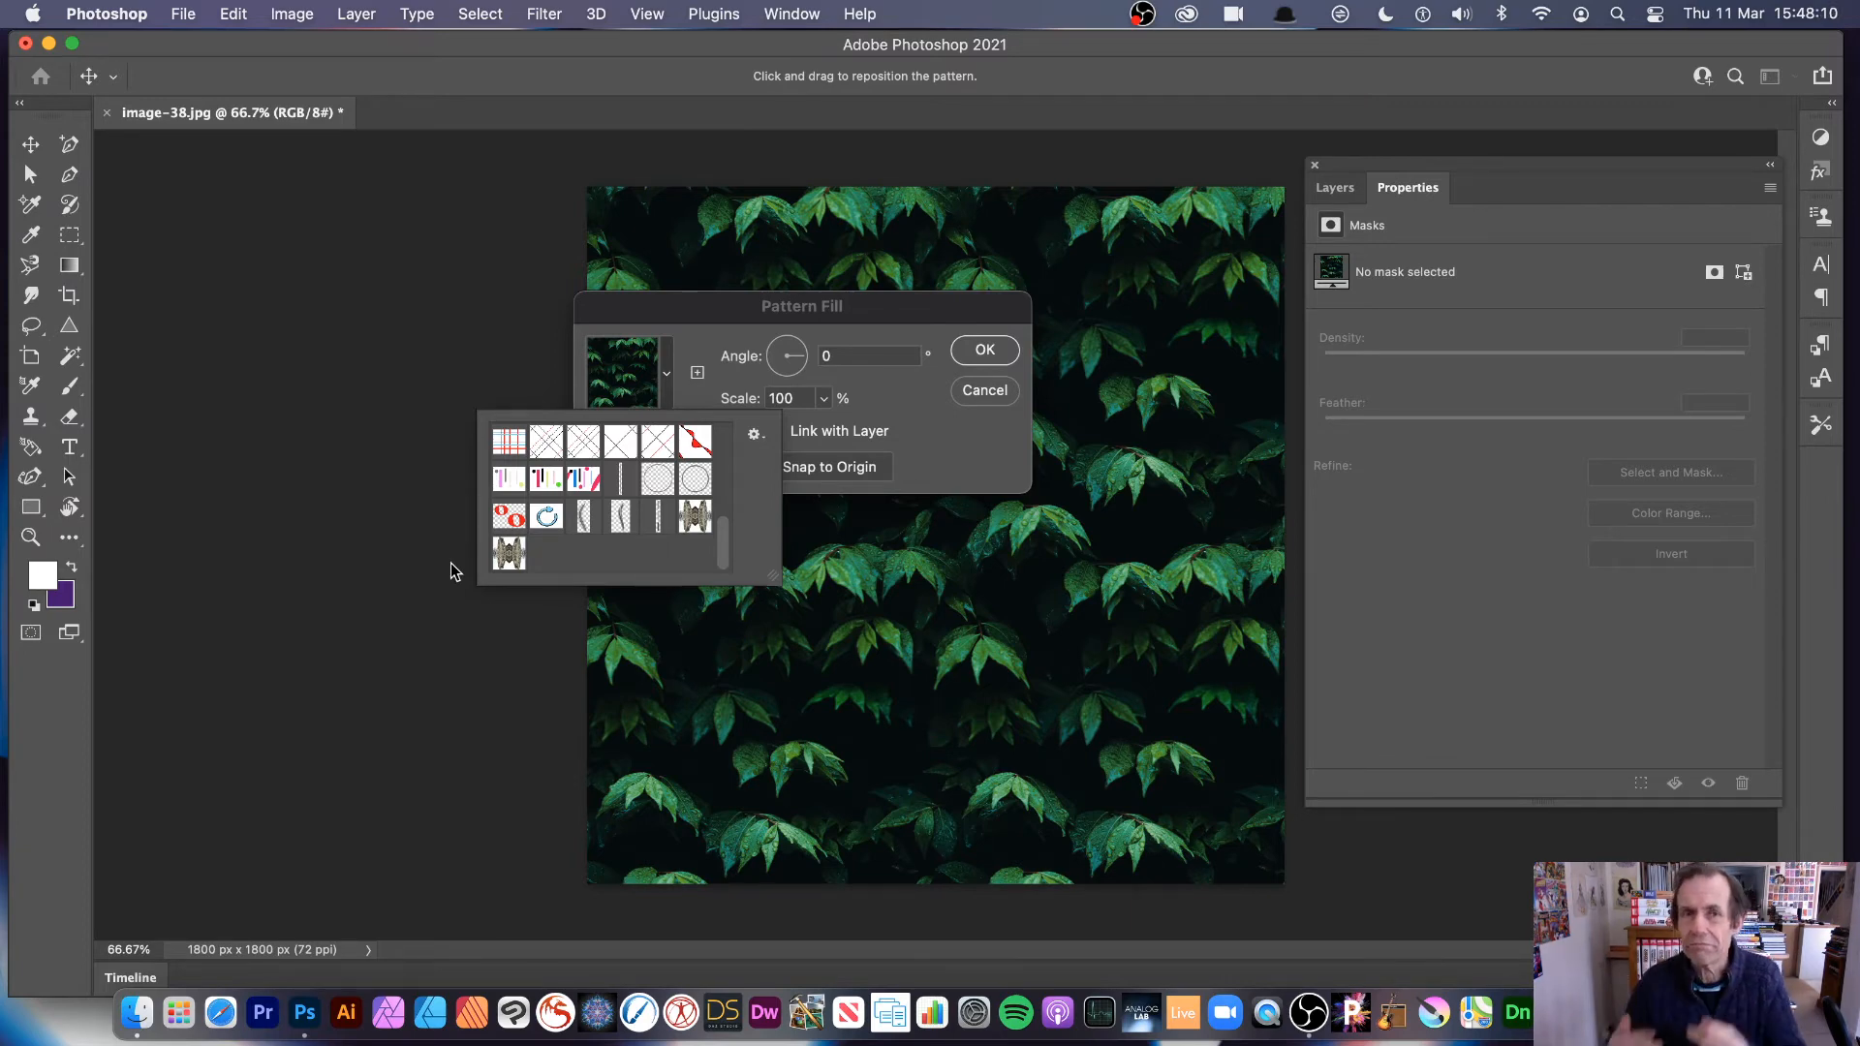
pyautogui.click(511, 556)
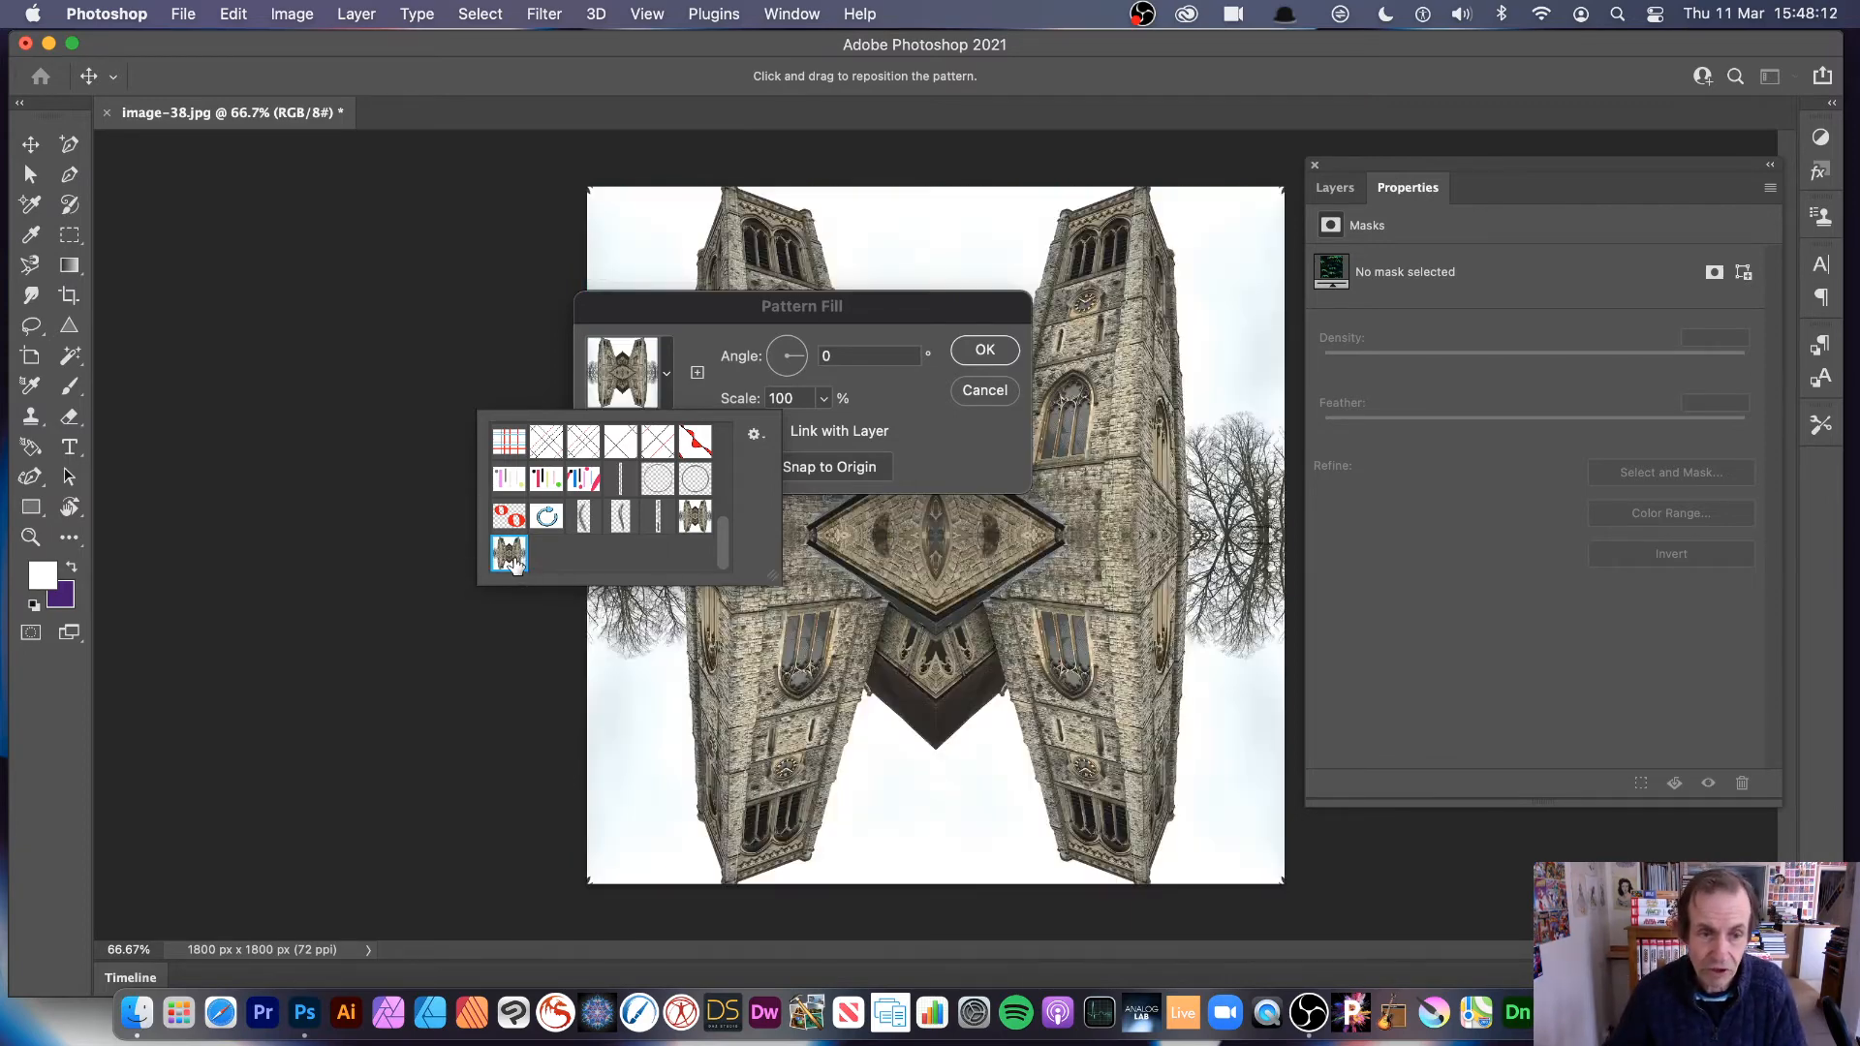
# Step: Set the pattern fill's angle to 25 degrees and its scale to 20%
pyautogui.moveTo(886, 314); pyautogui.dragTo(1311, 346)
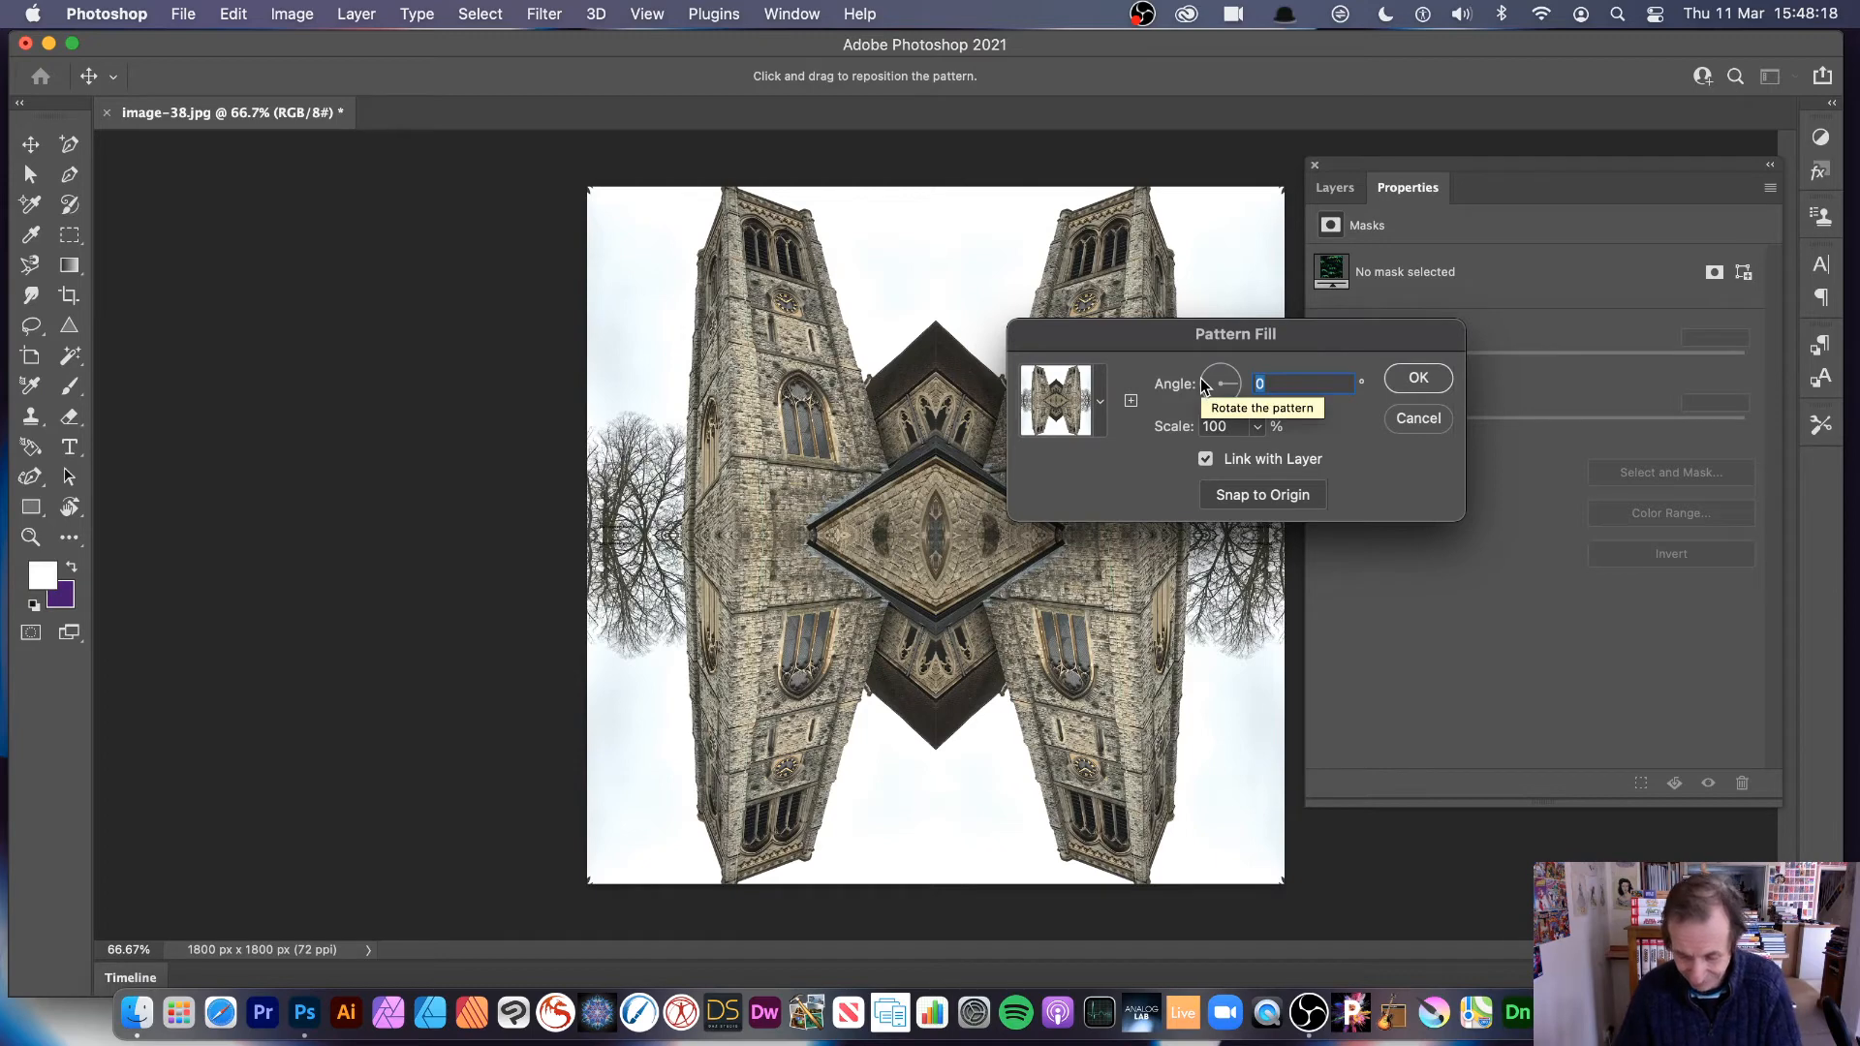
pyautogui.write('2')
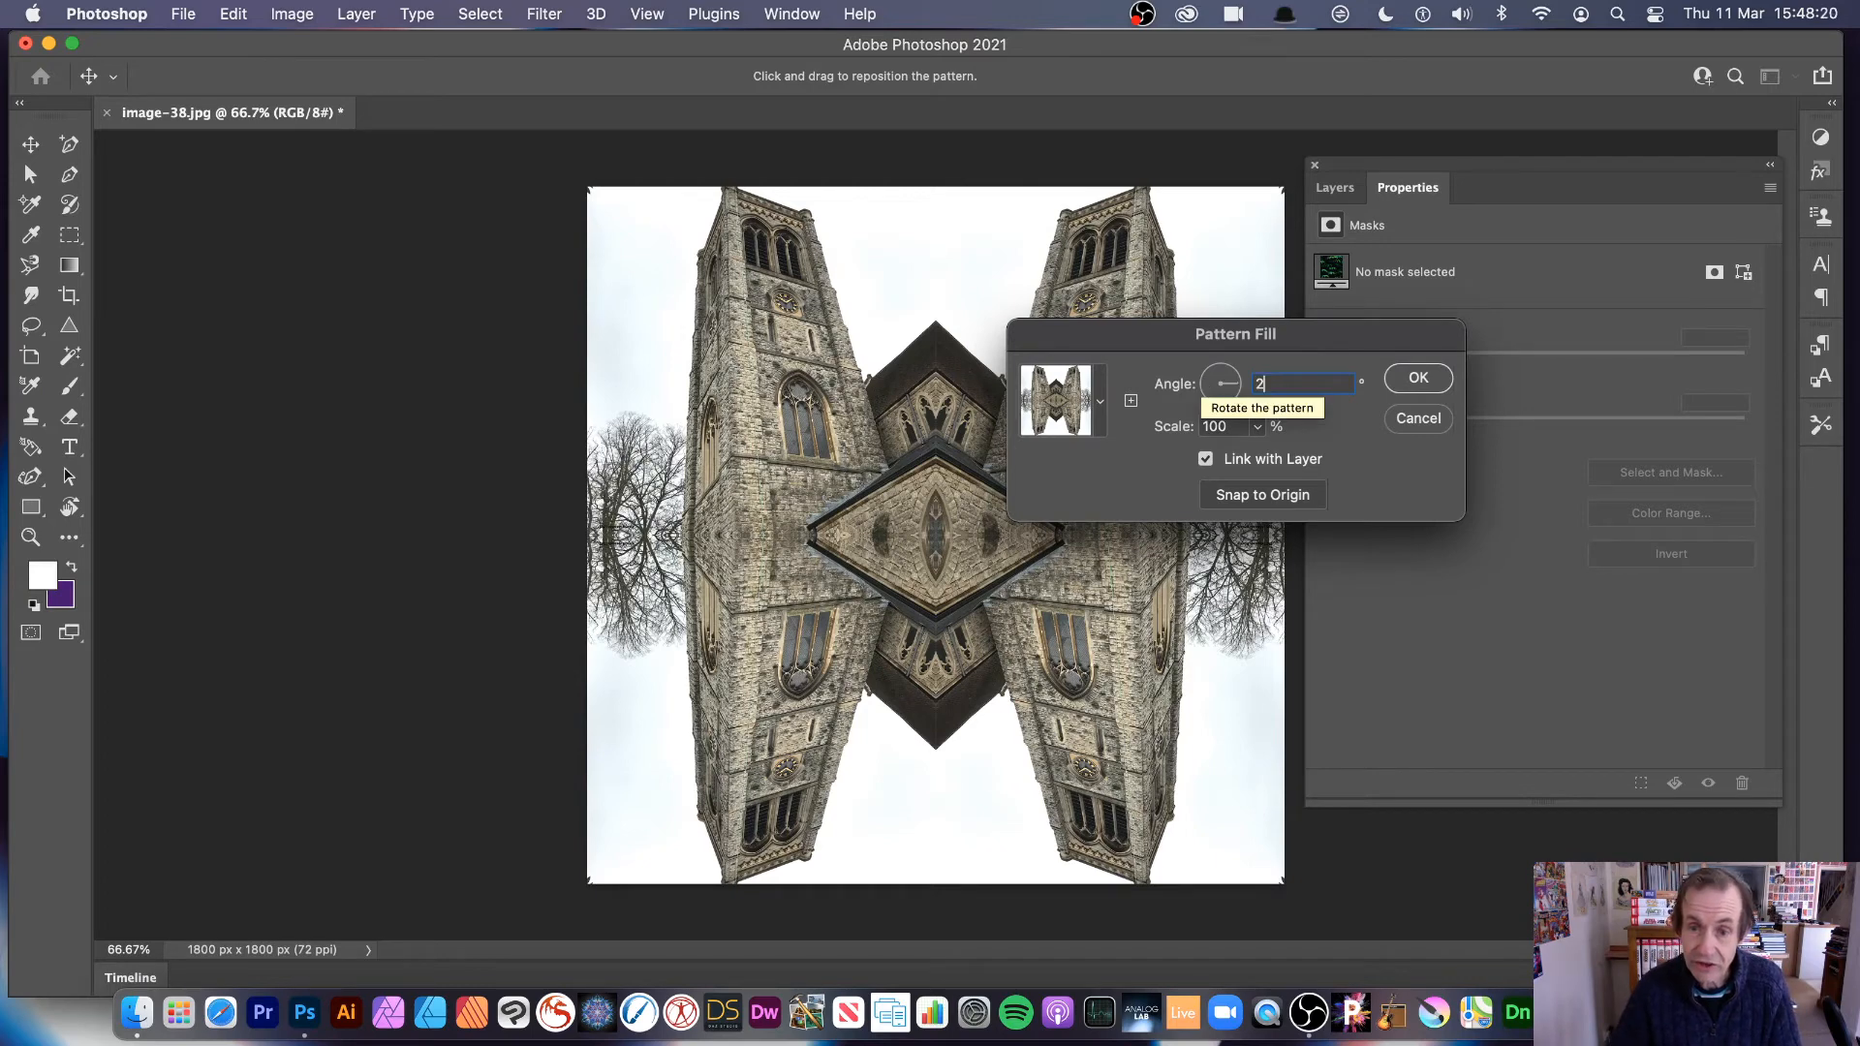
pyautogui.write('5')
pyautogui.press('Tab')
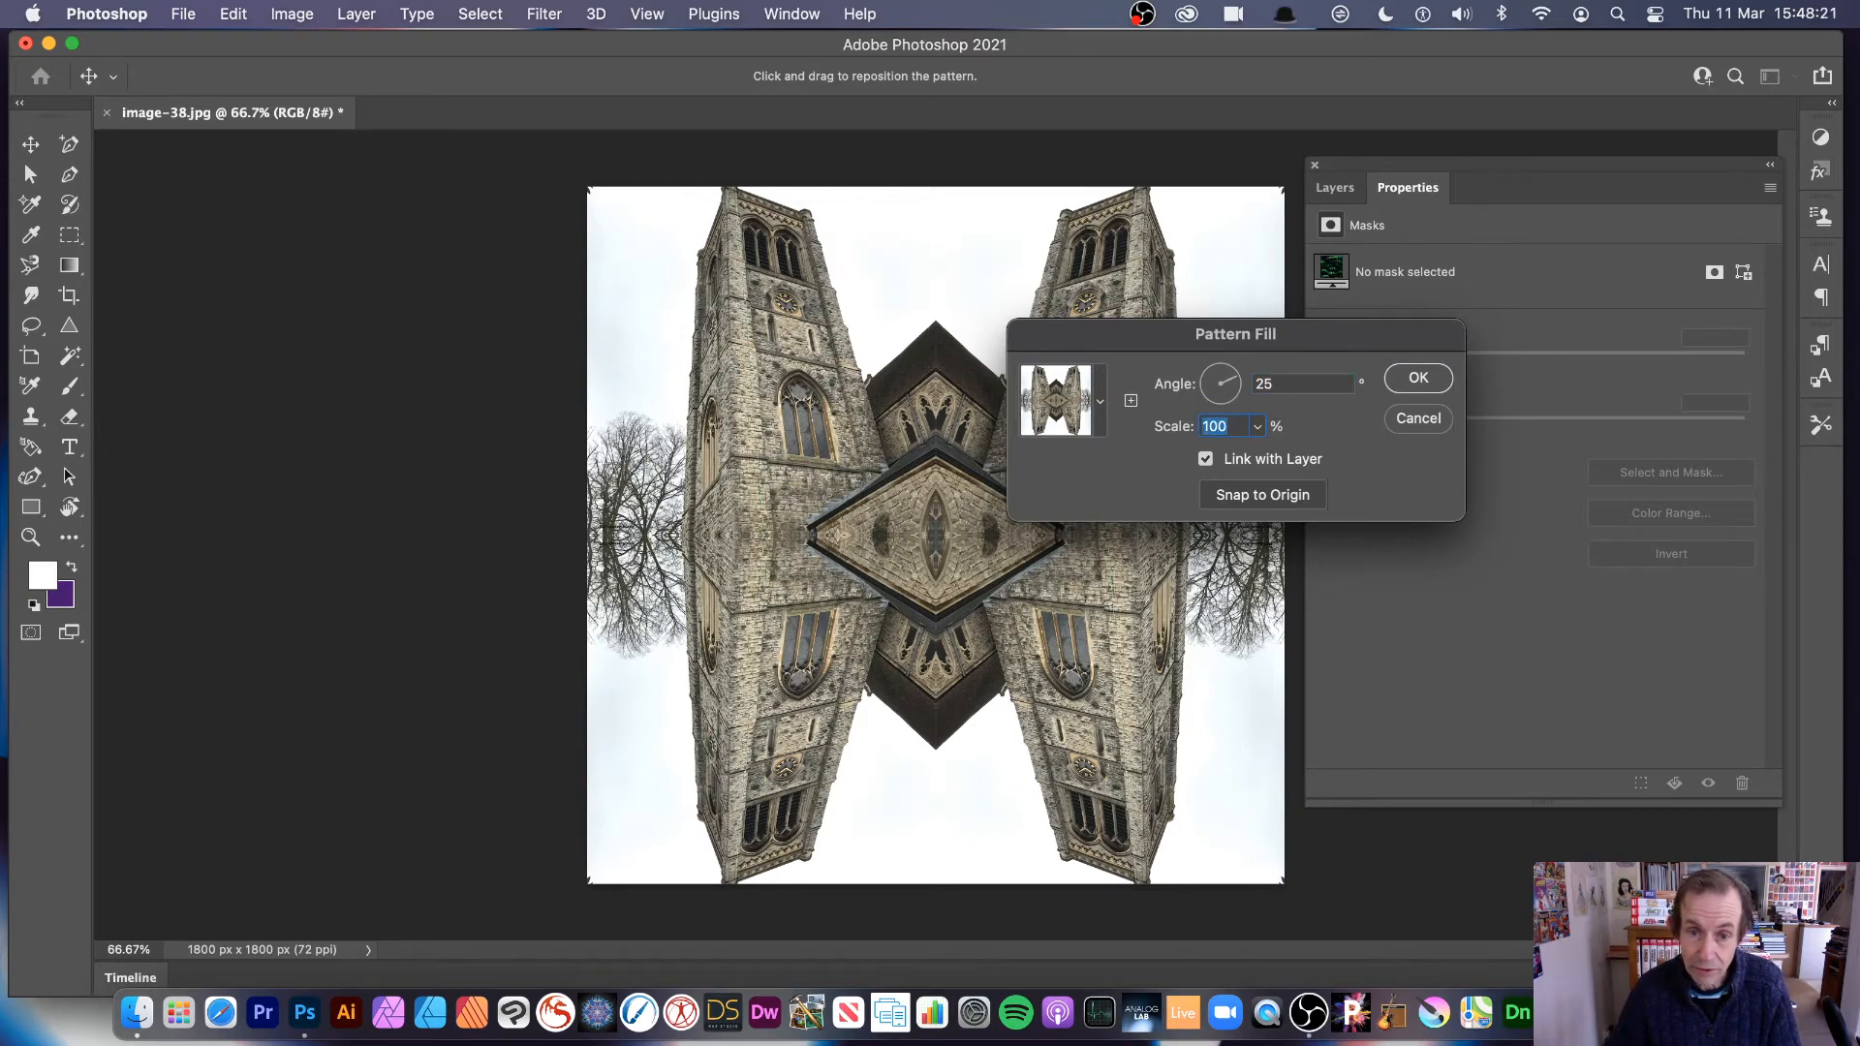
pyautogui.click(1303, 384)
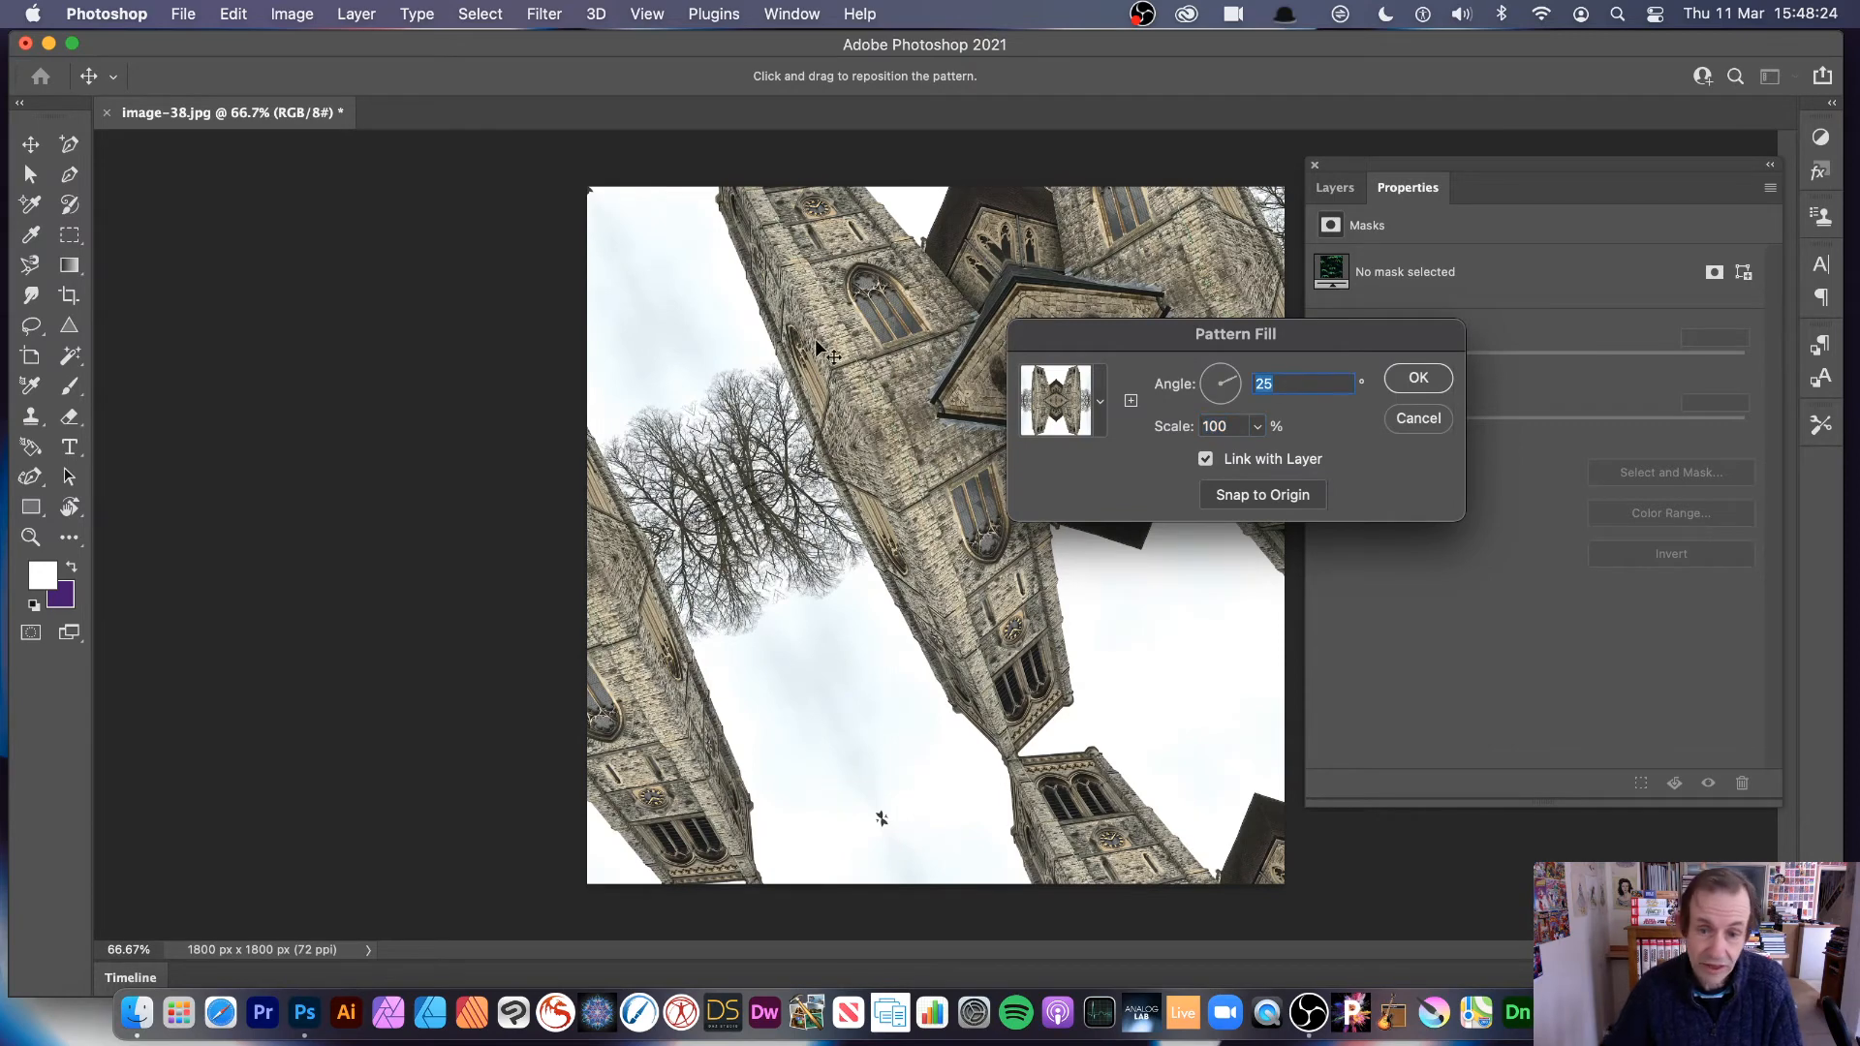
pyautogui.click(1230, 427)
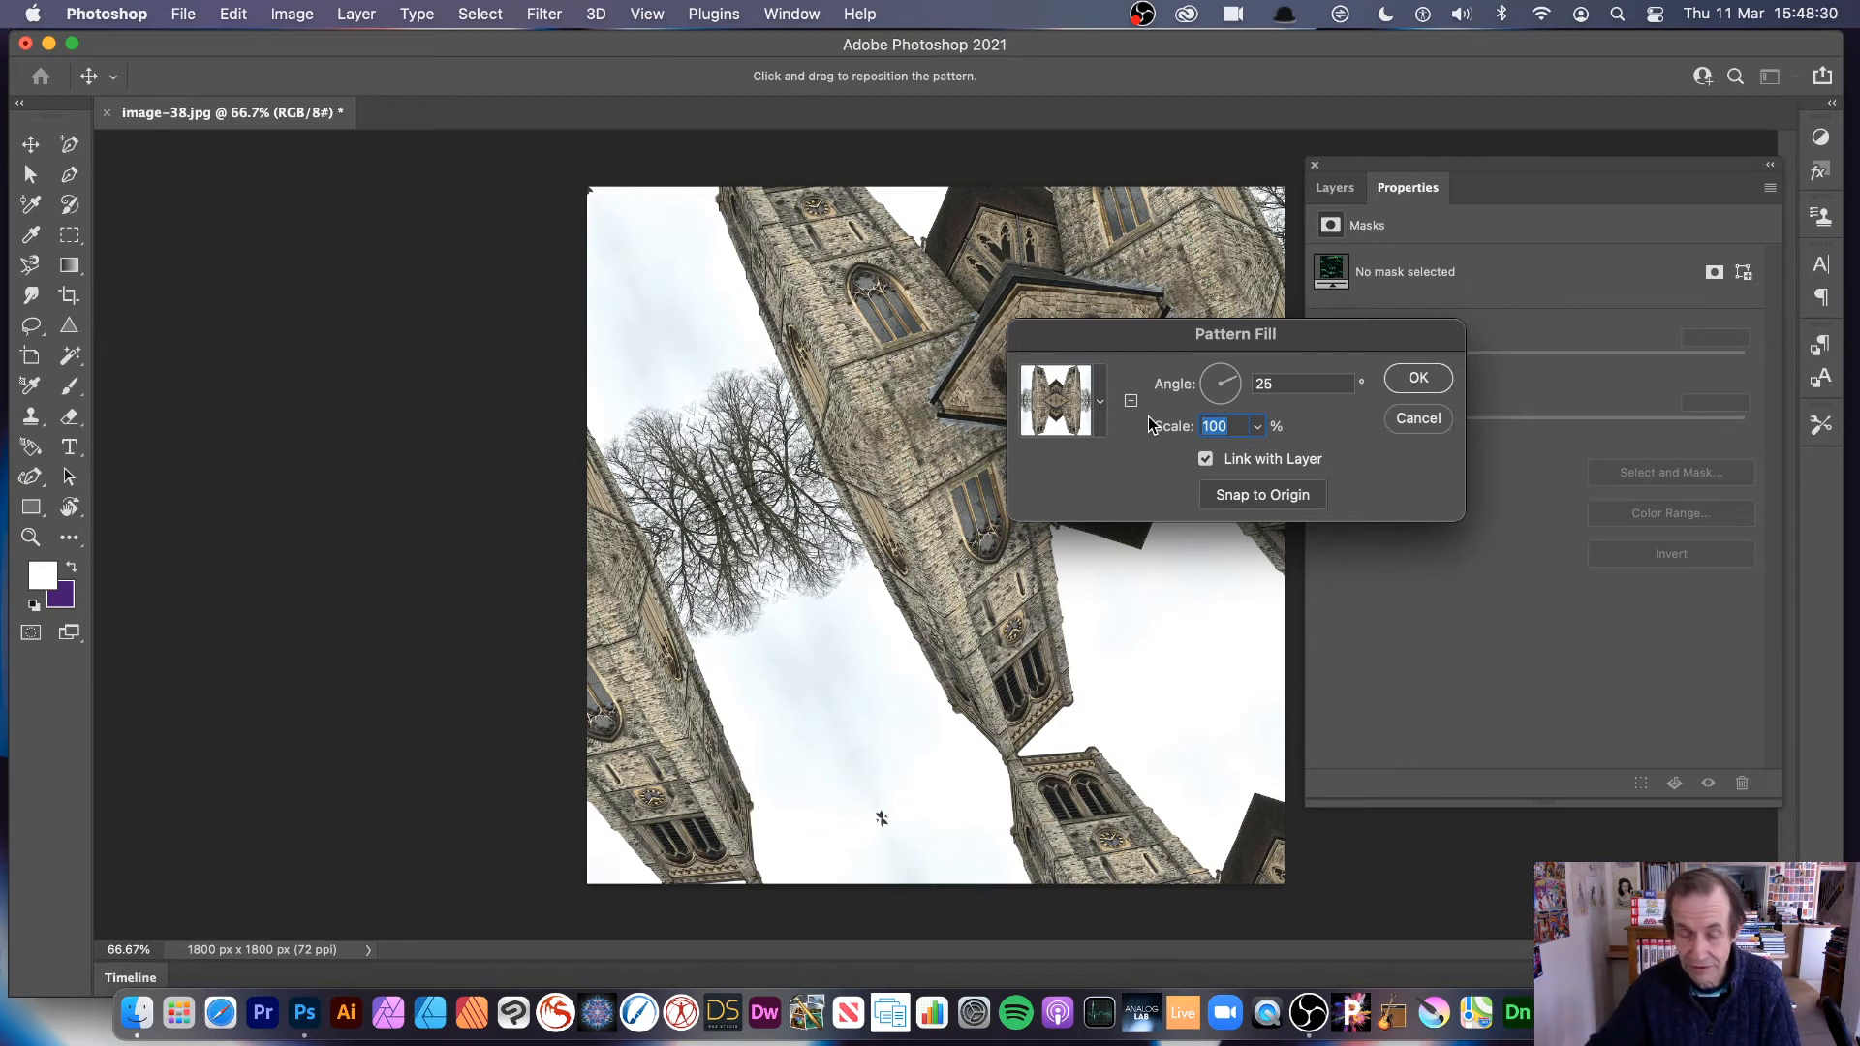
pyautogui.write('20')
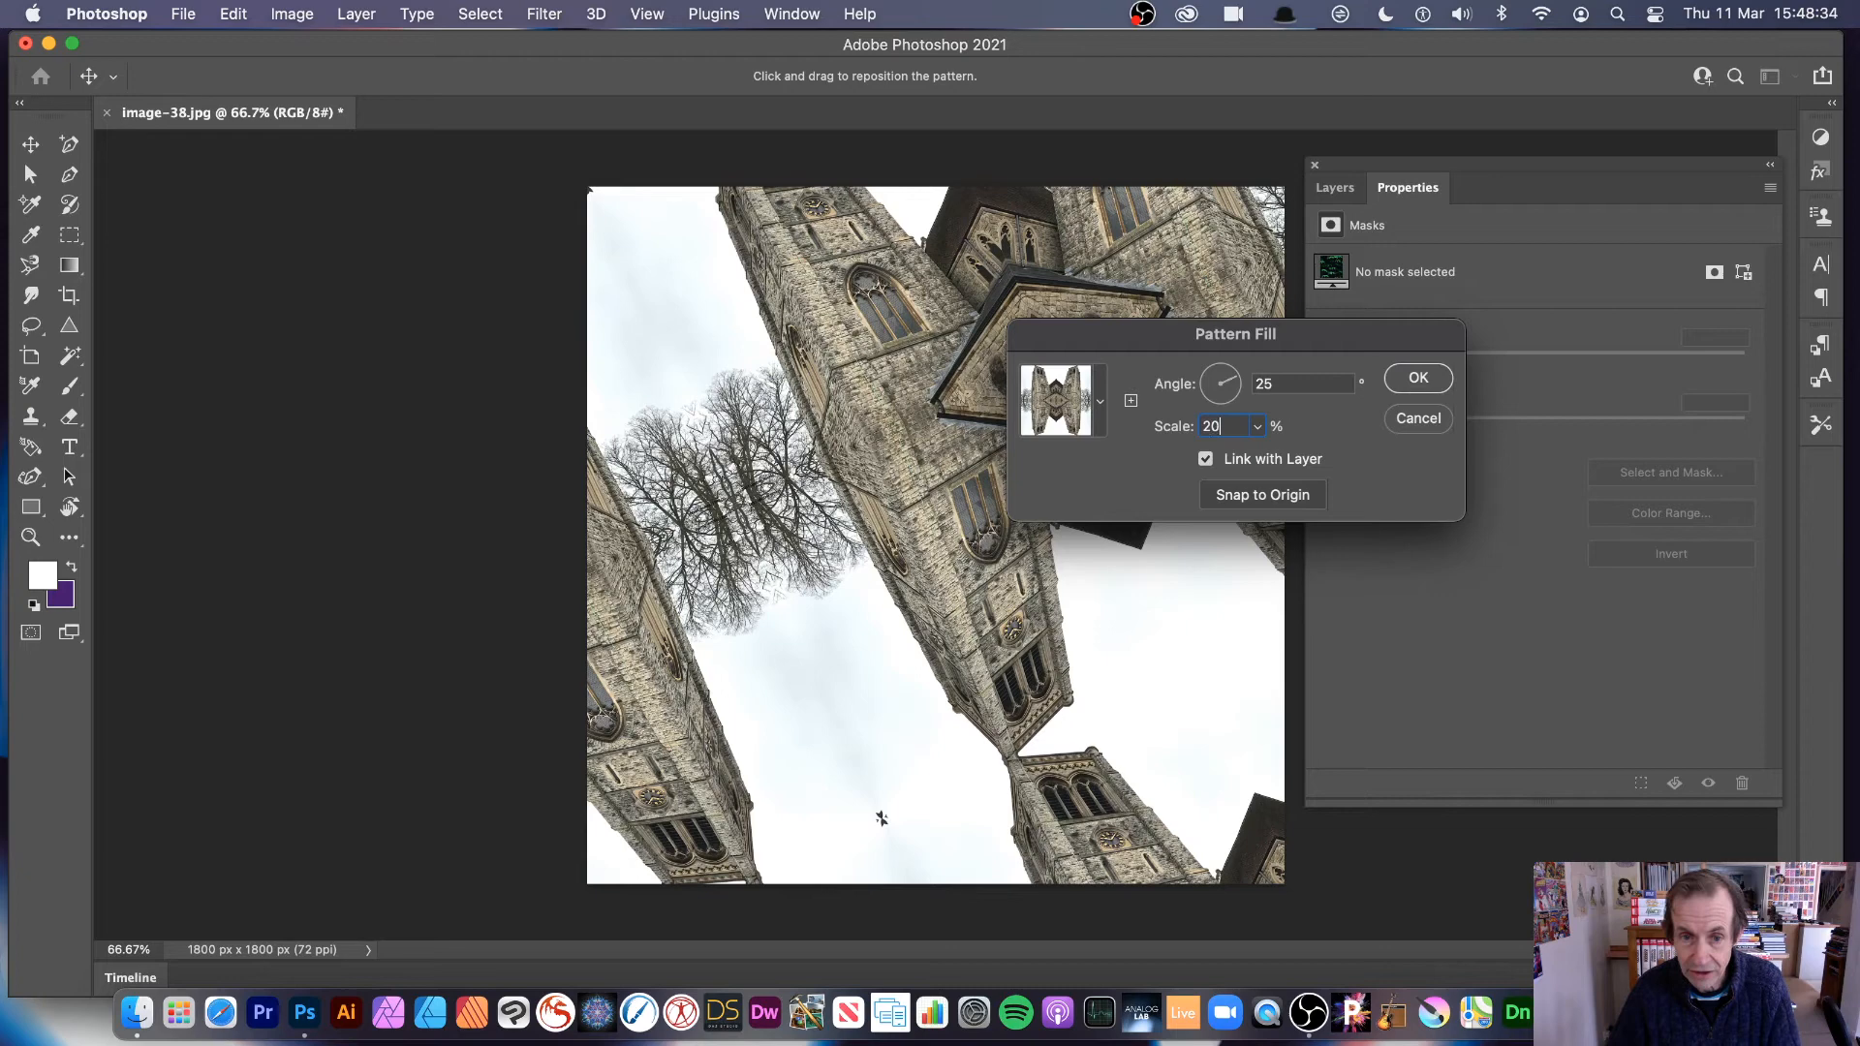
pyautogui.press('Tab')
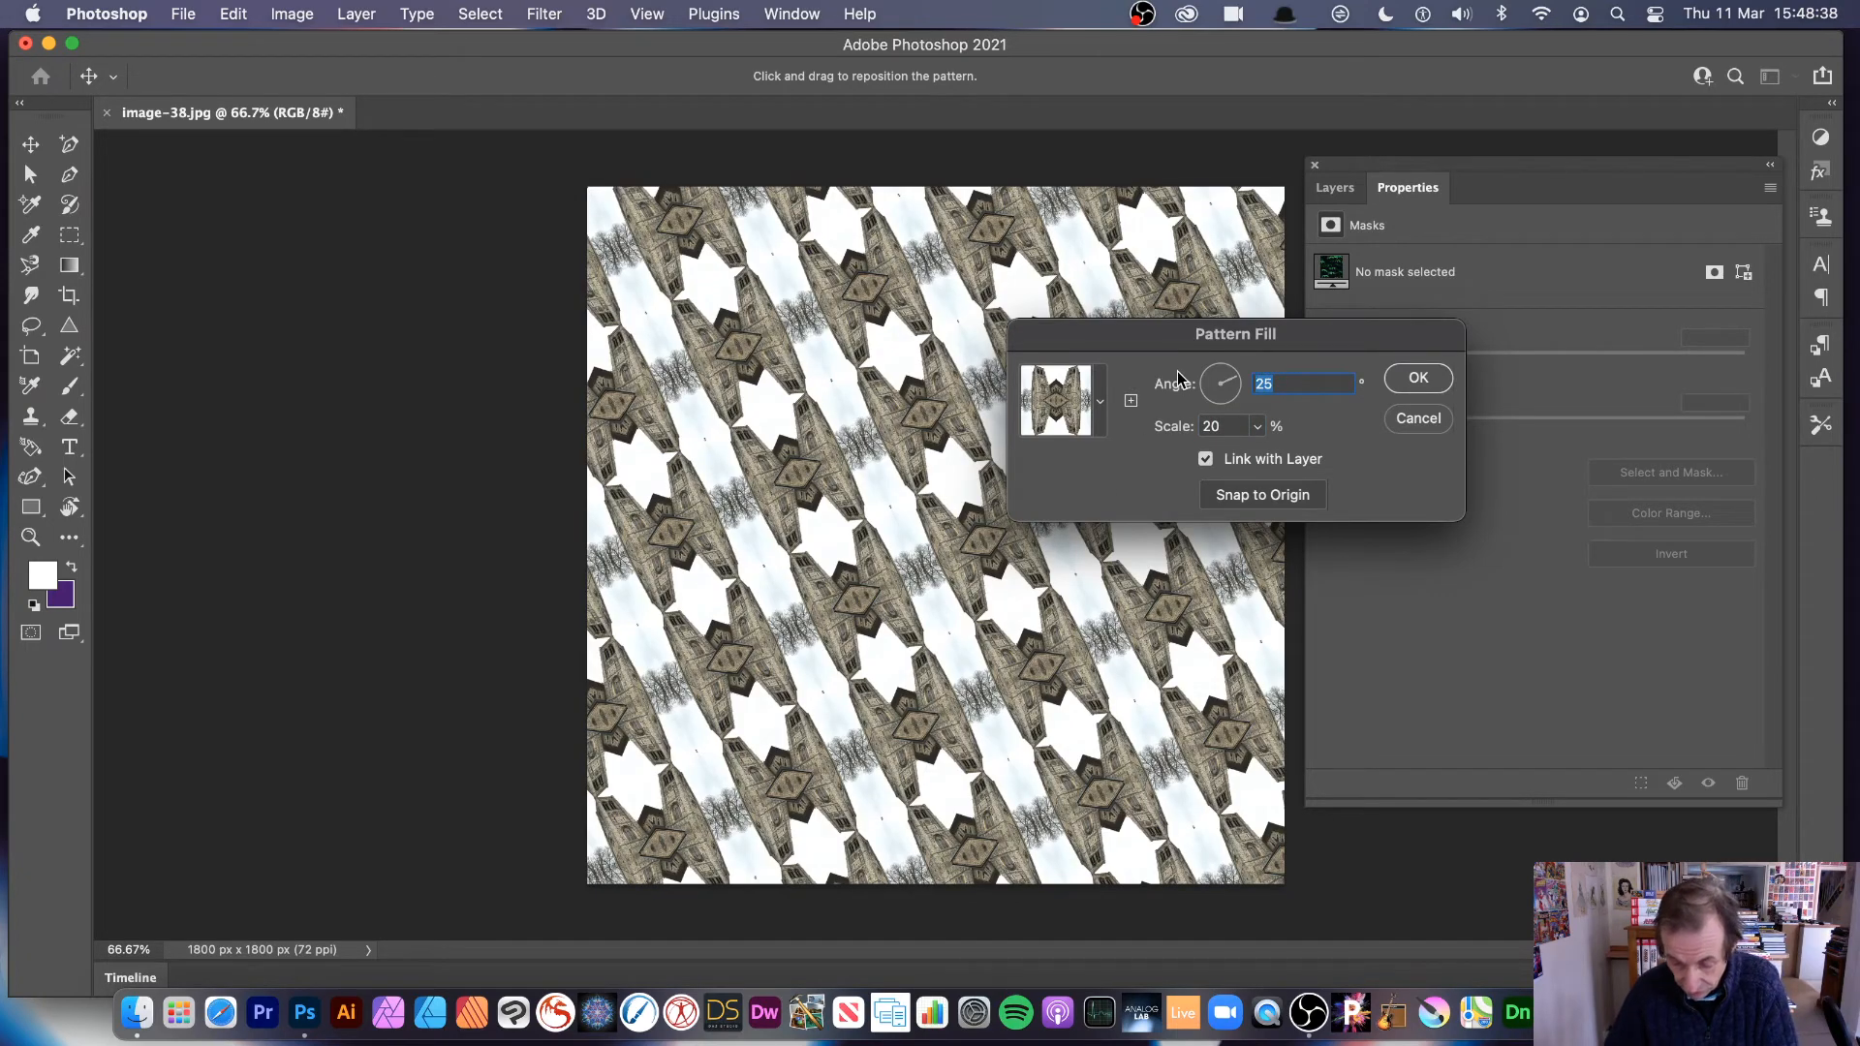
# Step: Set the pattern fill's angle to 70 degrees and its scale to 70%
pyautogui.write('70')
pyautogui.press('Tab')
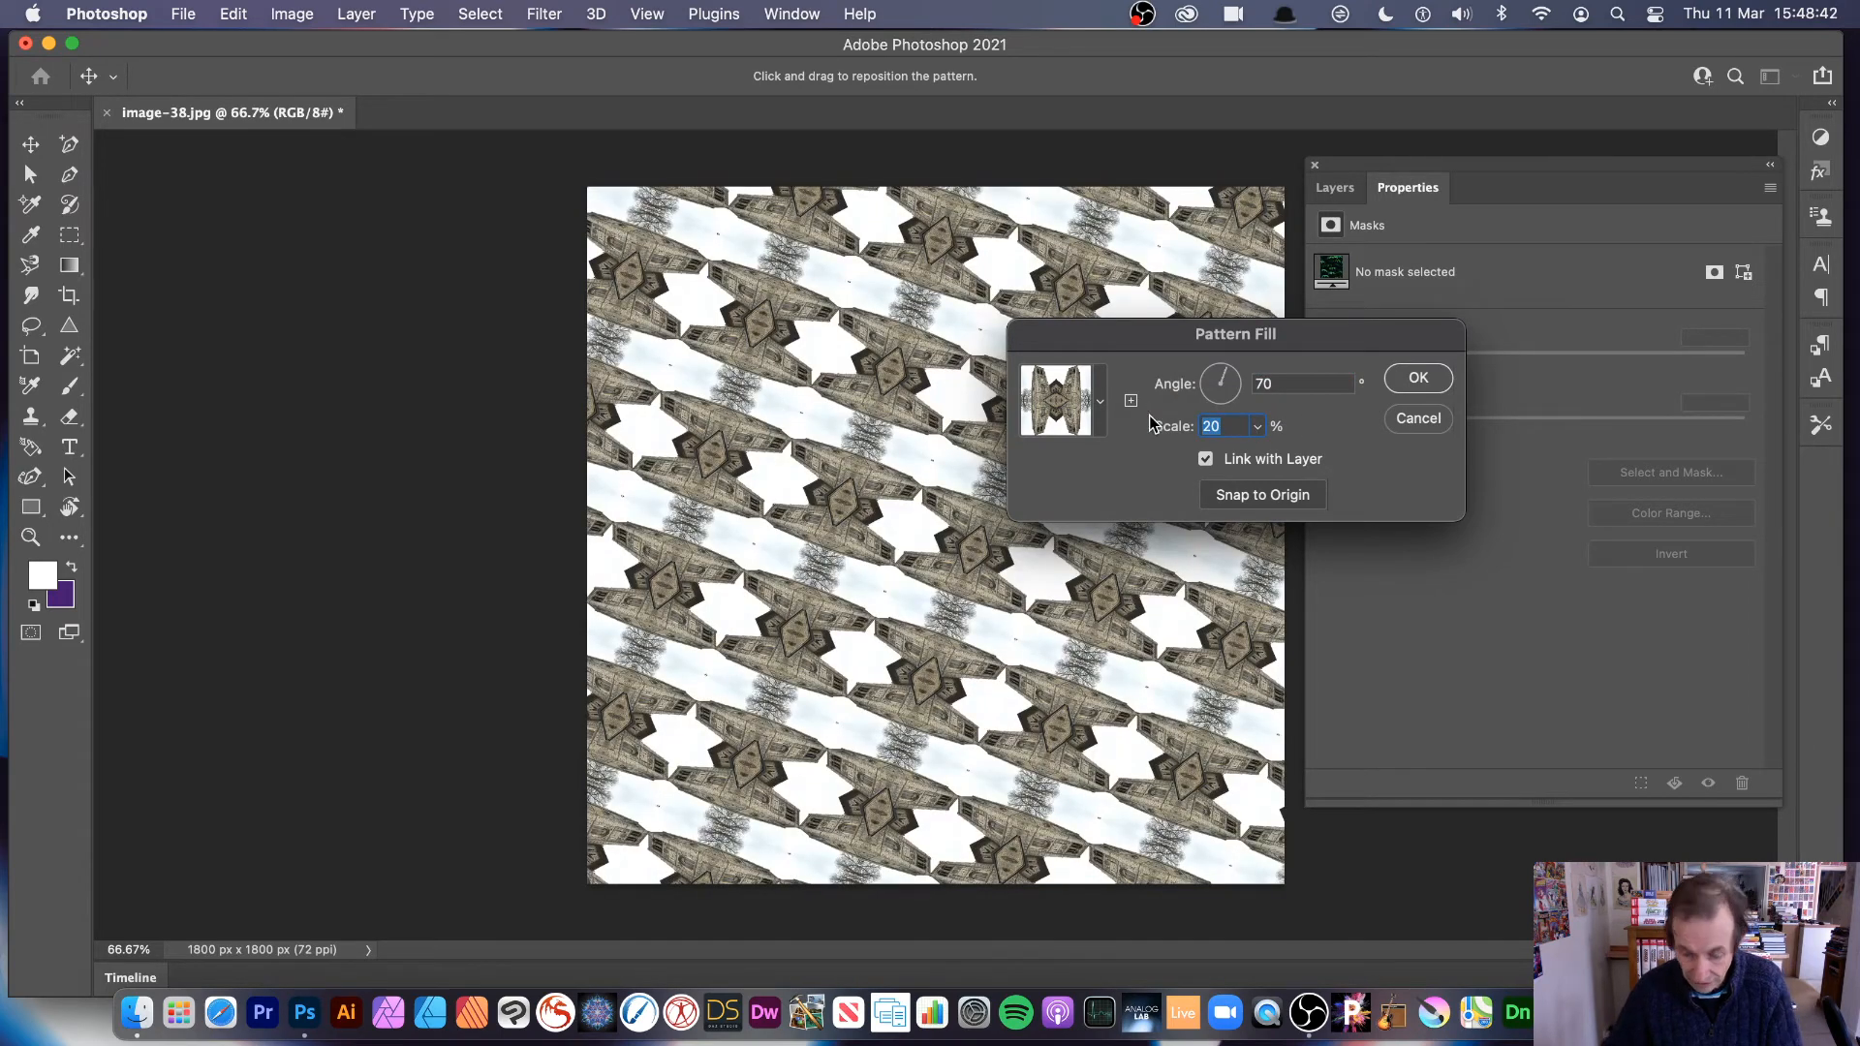
pyautogui.write('70')
pyautogui.press('Tab')
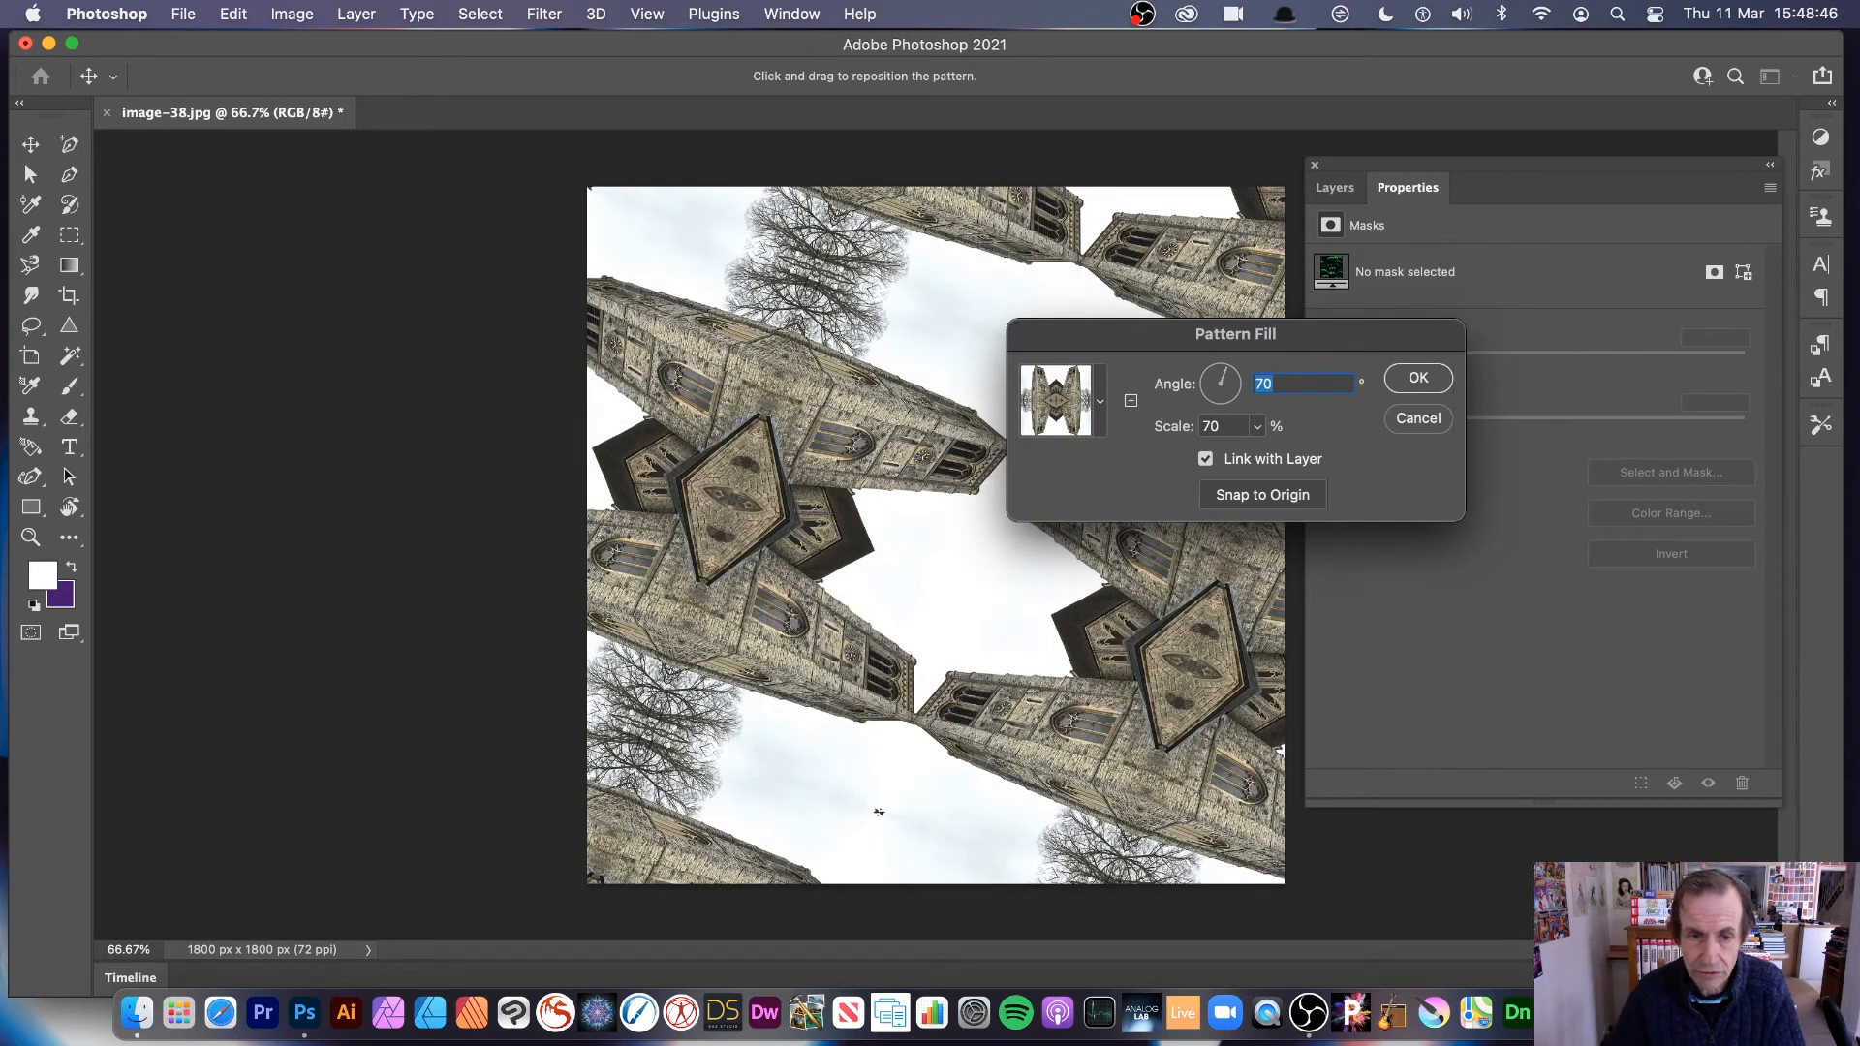
# Step: Reposition the pattern so a central diamond motif sits fully in the lower middle of the canvas, and apply the fill
pyautogui.moveTo(696, 350); pyautogui.dragTo(1104, 639)
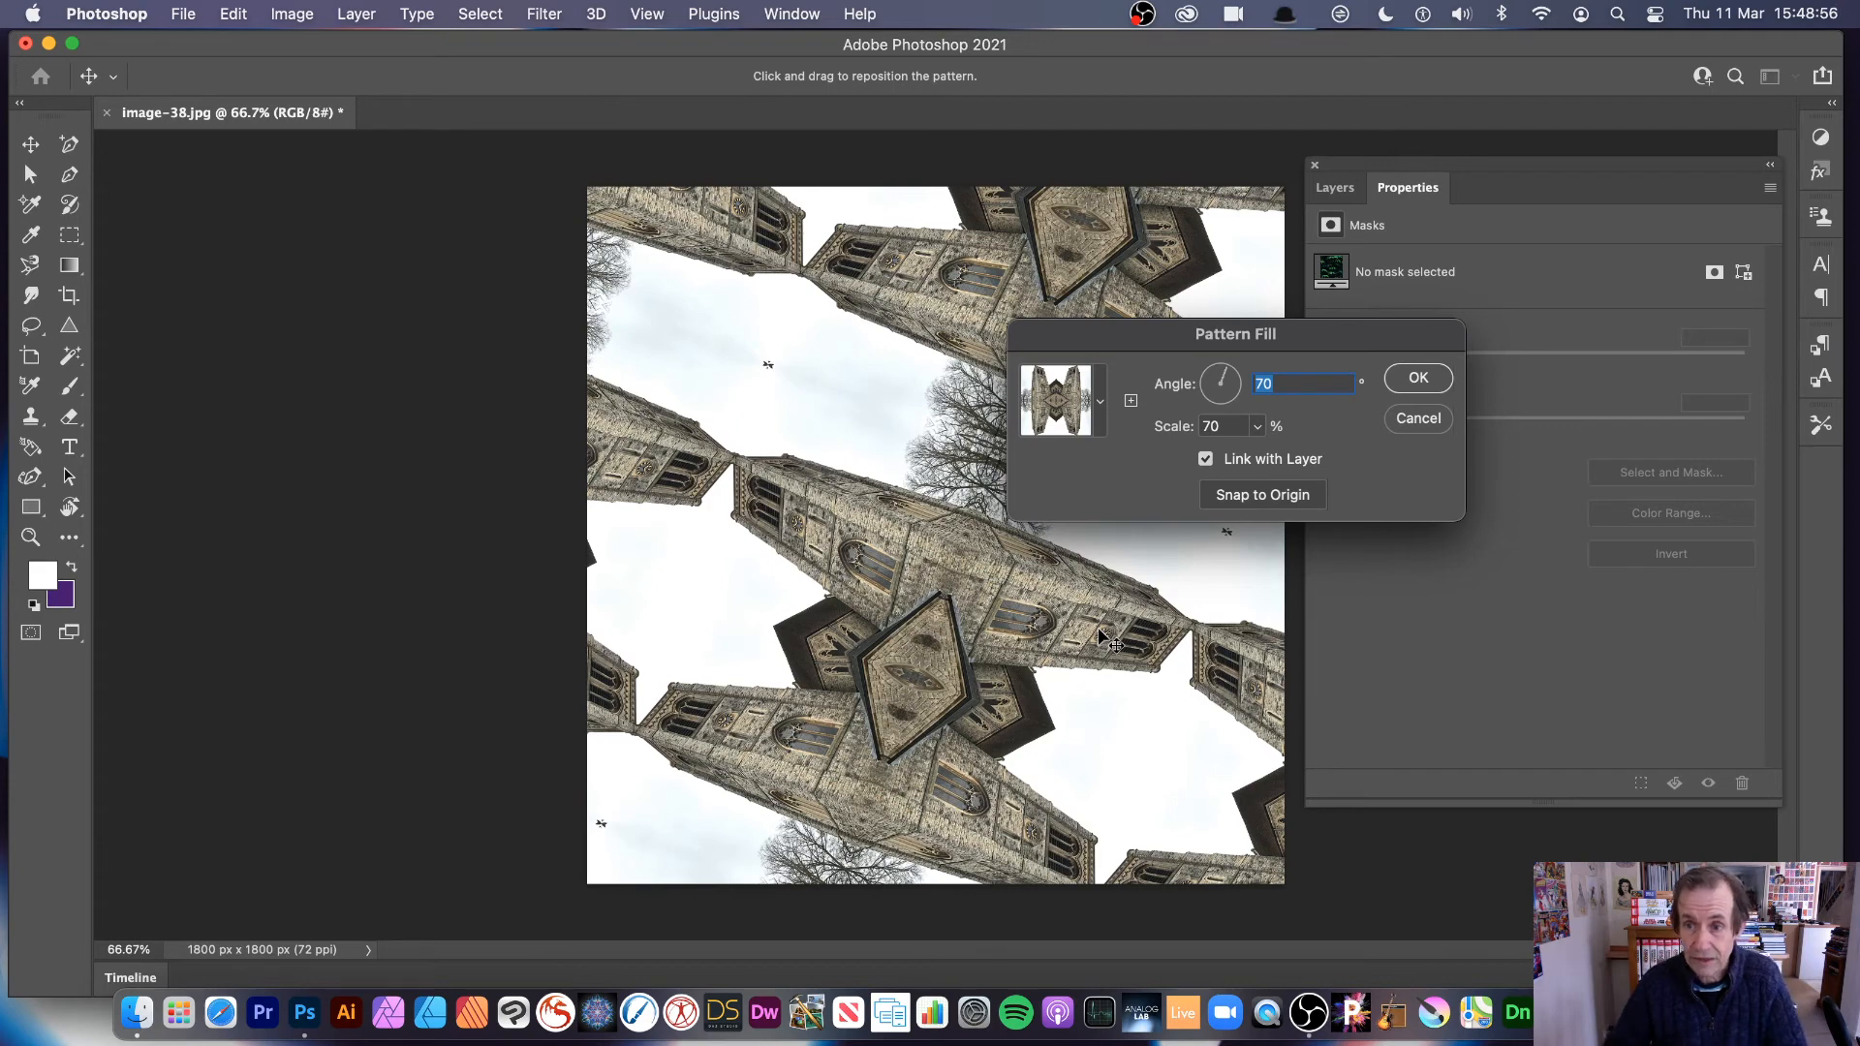
pyautogui.click(1435, 378)
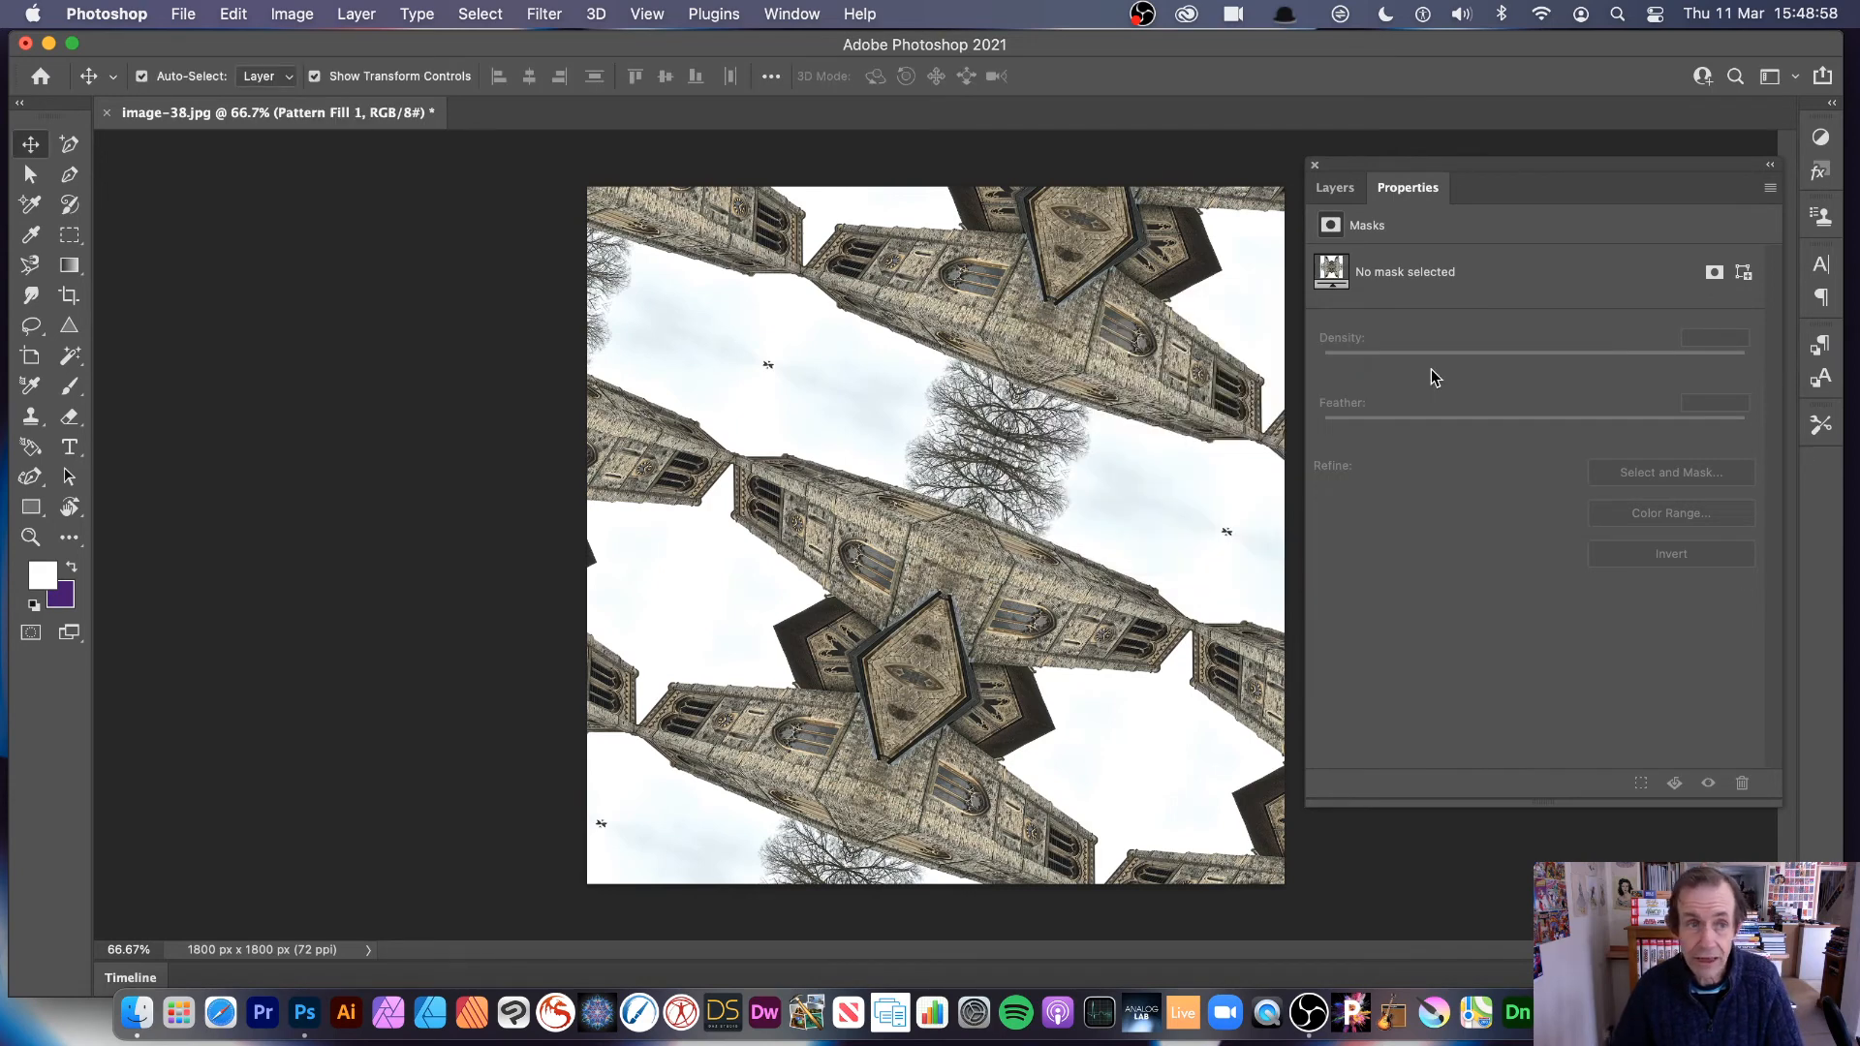